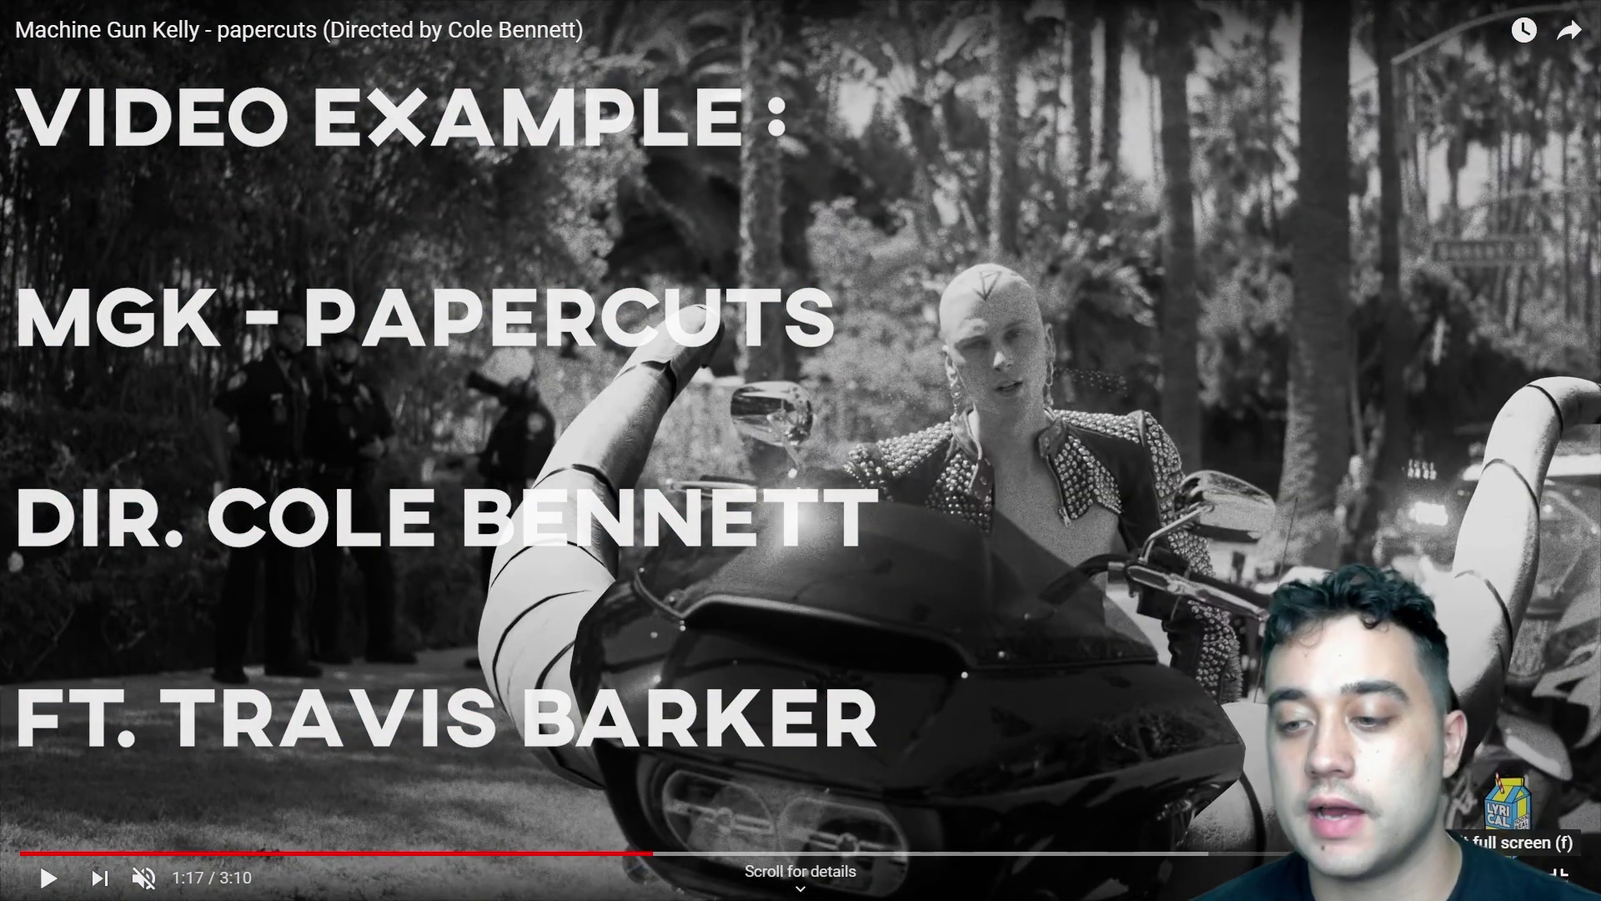
# Exit fullscreen after watching the MGK papercuts reference video
pyautogui.click(1557, 872)
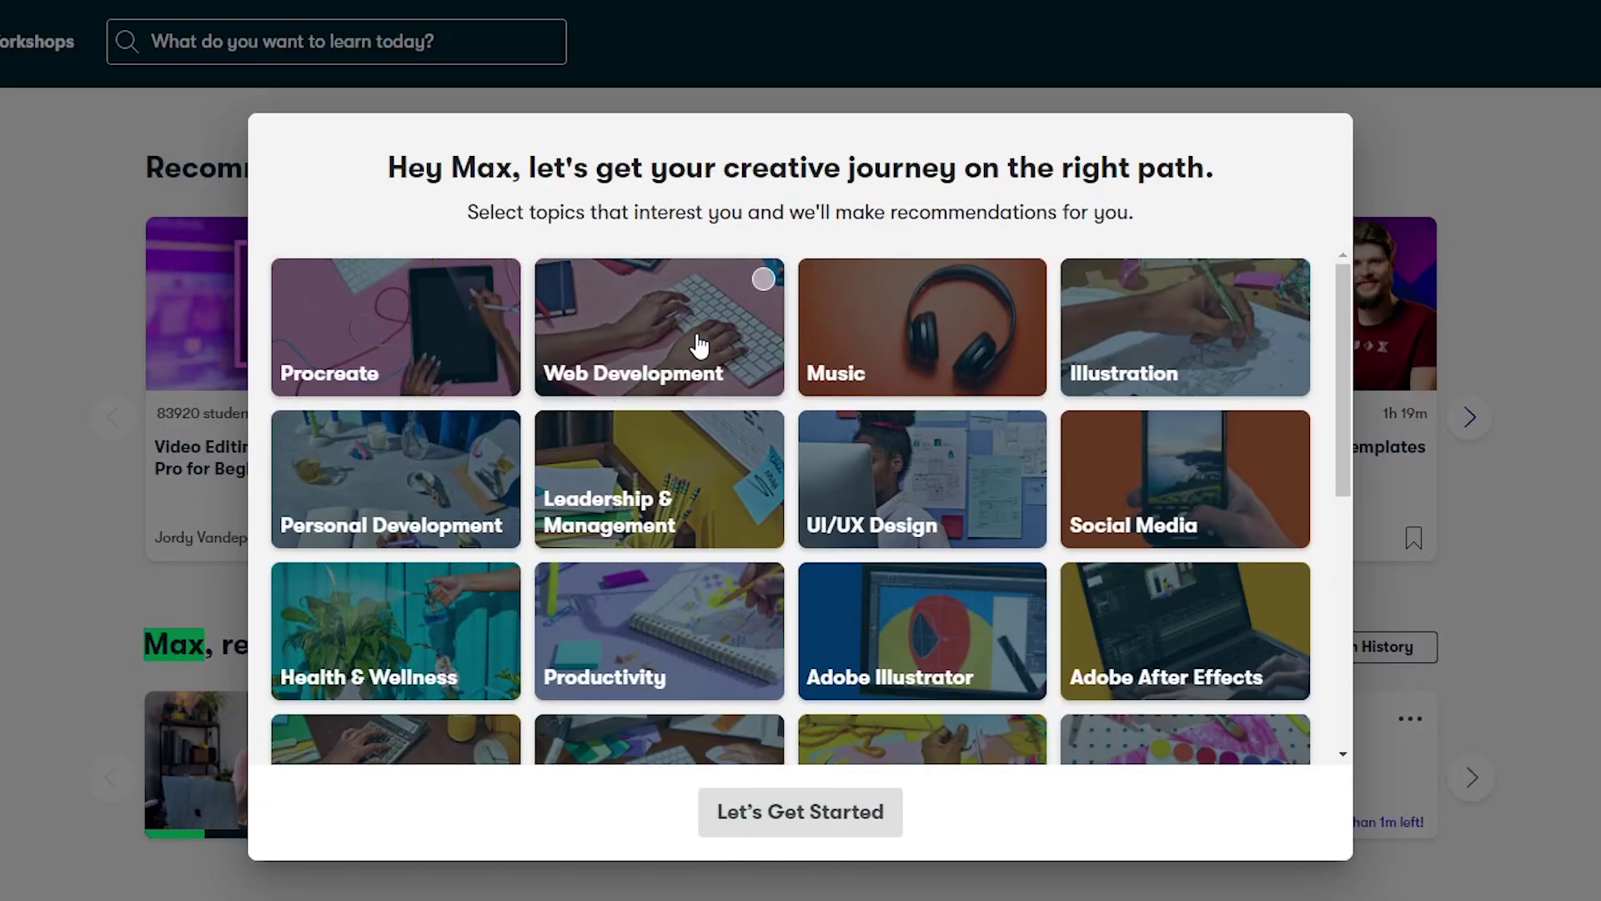
# Choose Illustration and Web Development as Skillshare interests and confirm them
pyautogui.click(1209, 382)
pyautogui.click(667, 386)
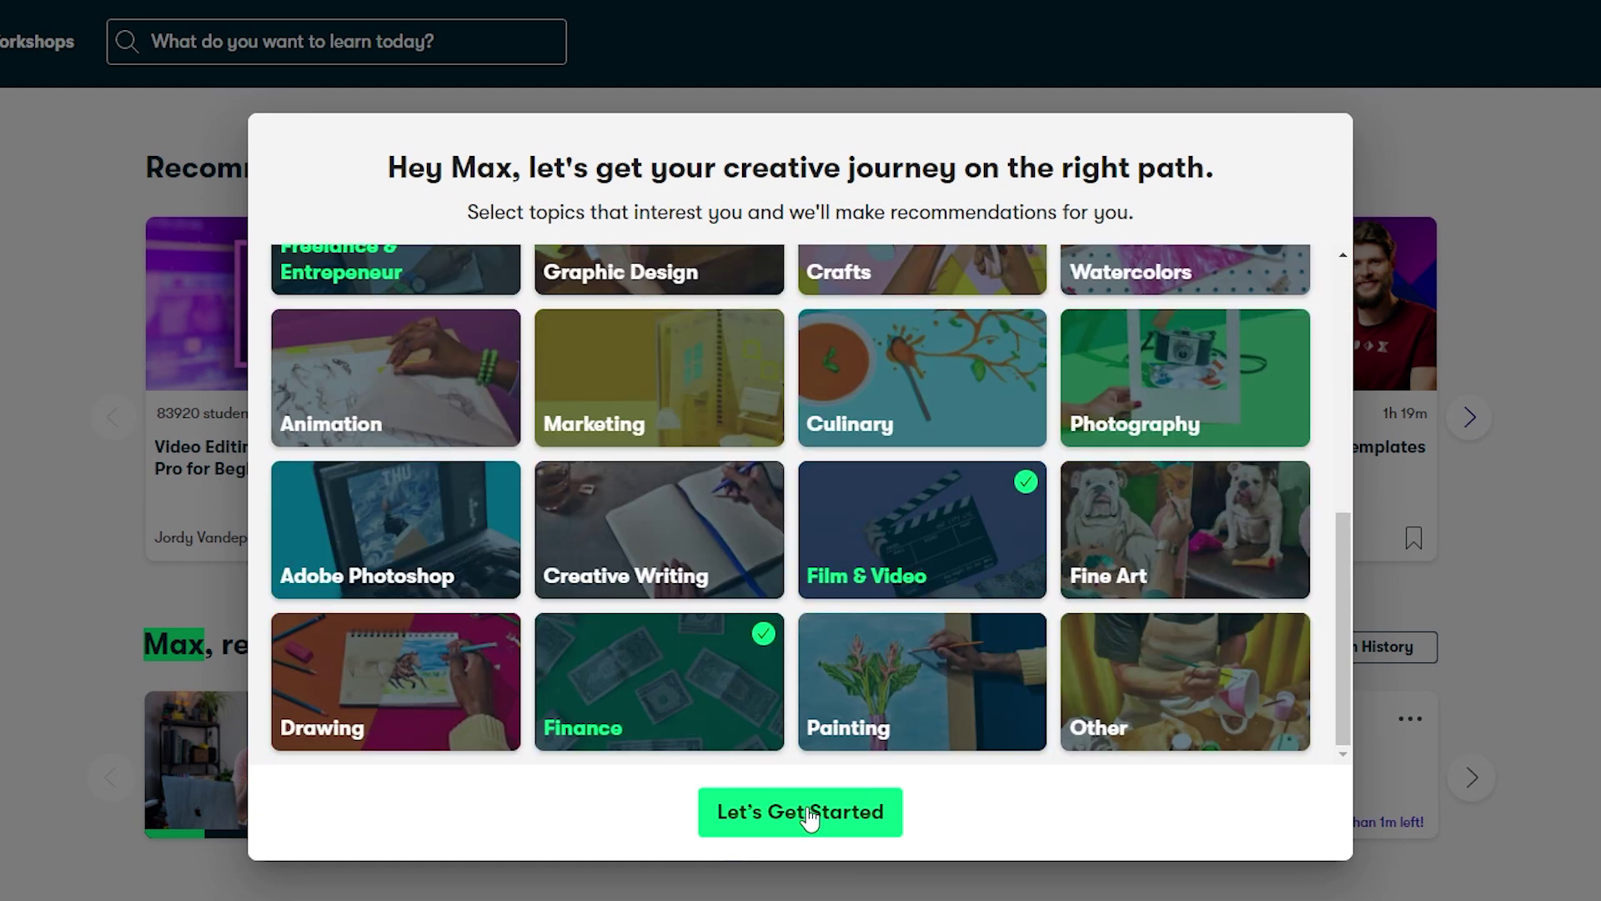
pyautogui.click(799, 813)
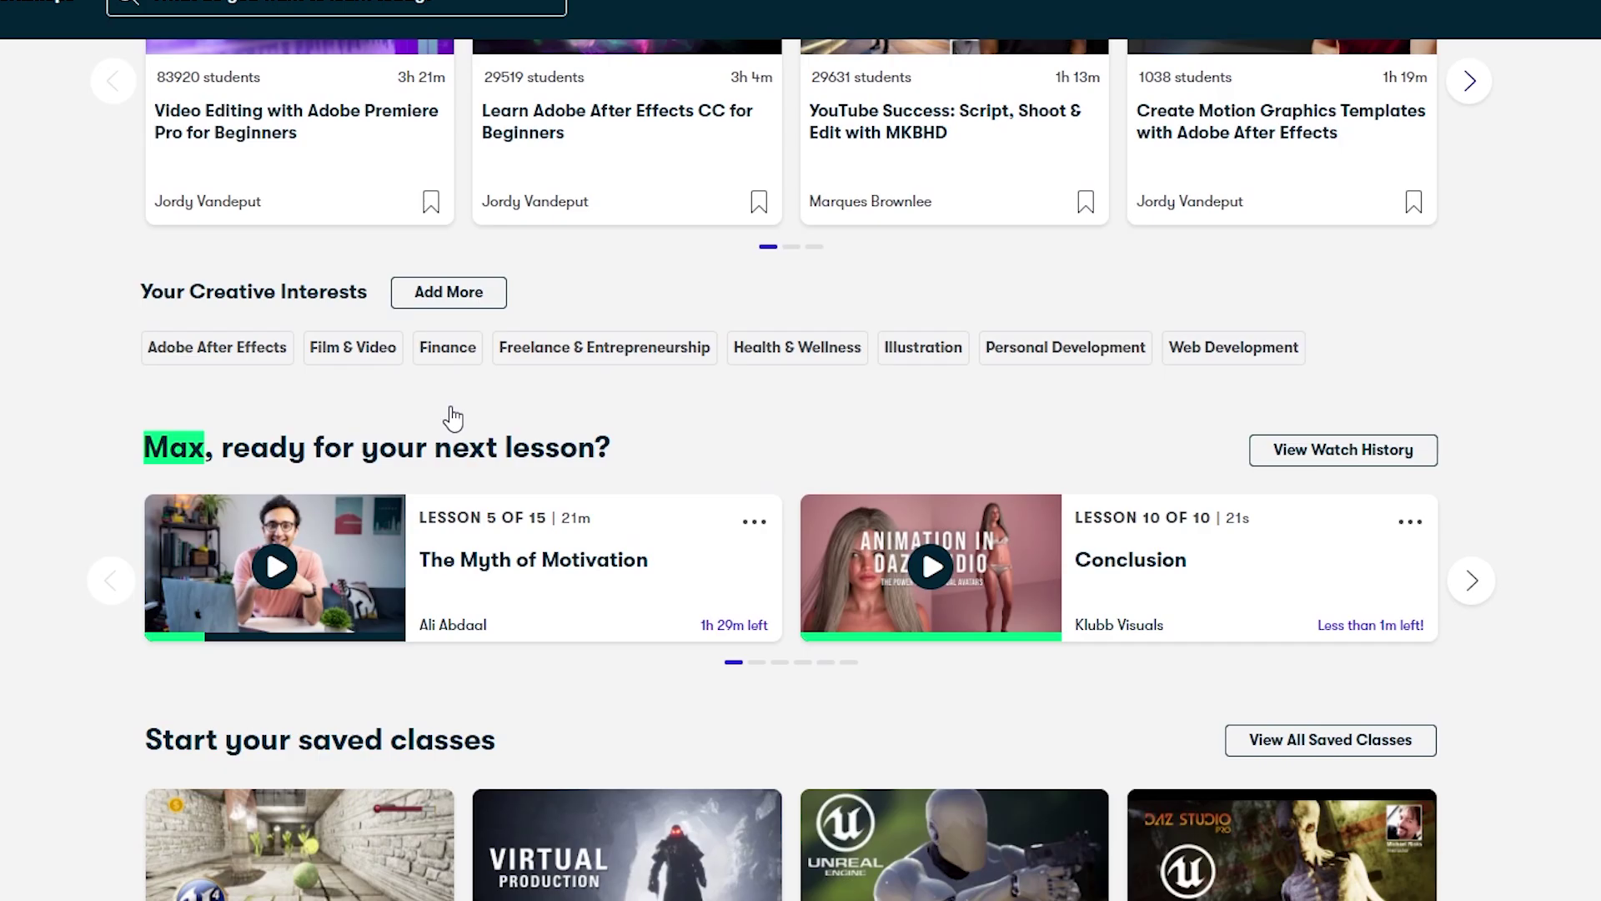
# Browse the recommended classes carousel and scroll through a class's student projects
pyautogui.scroll(5, 453, 417)
pyautogui.click(1470, 541)
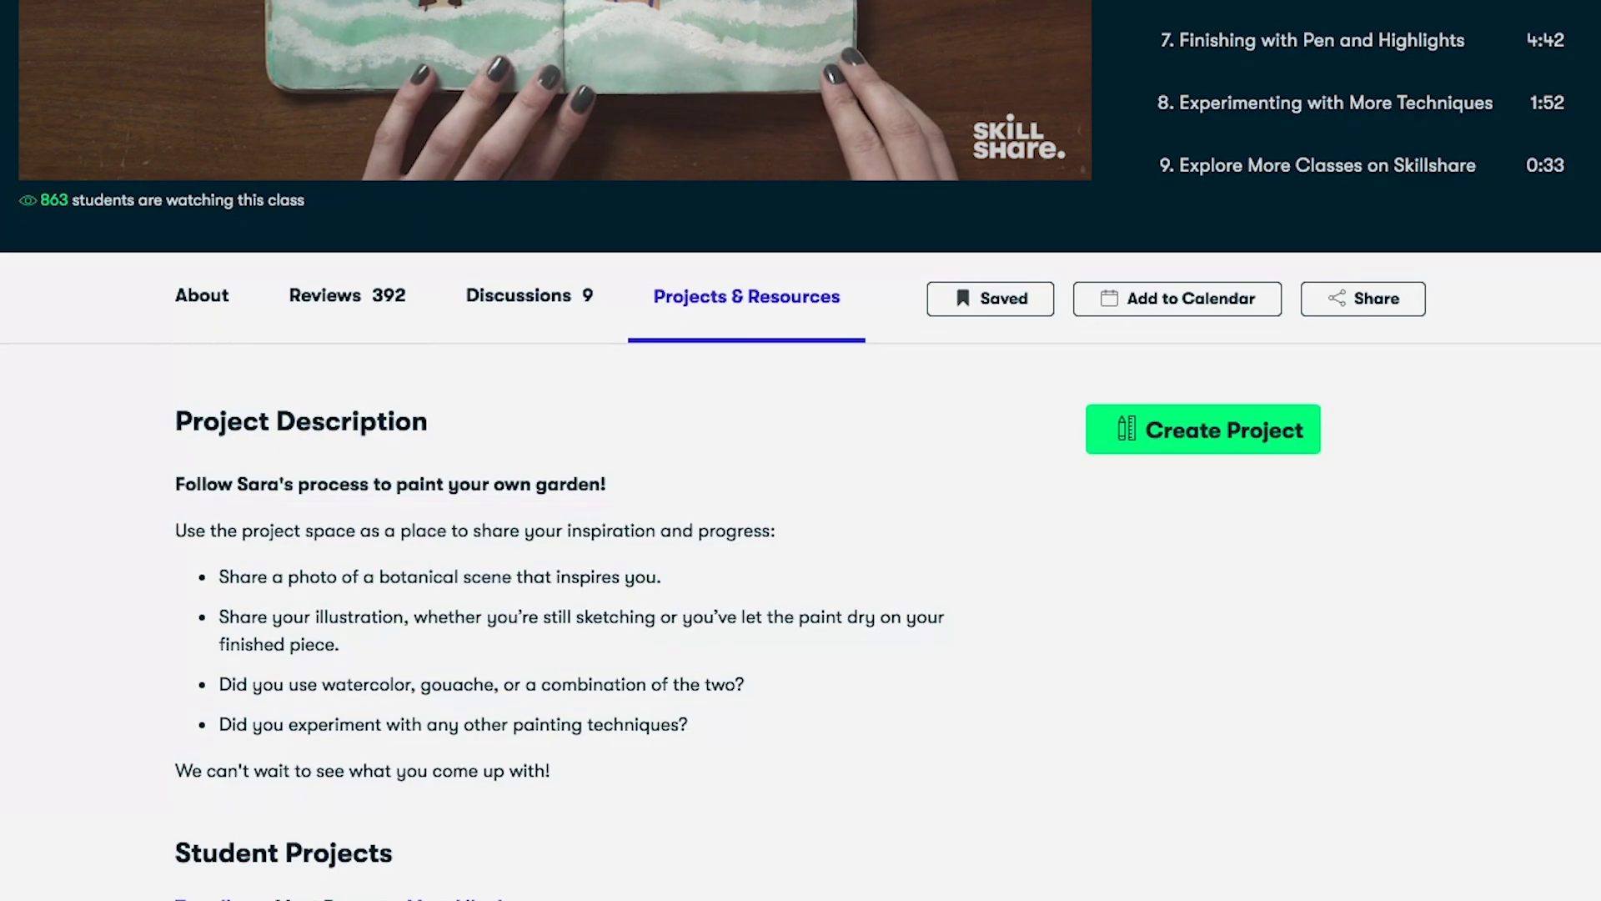
pyautogui.scroll(-2, 801, 500)
pyautogui.scroll(-7, 801, 450)
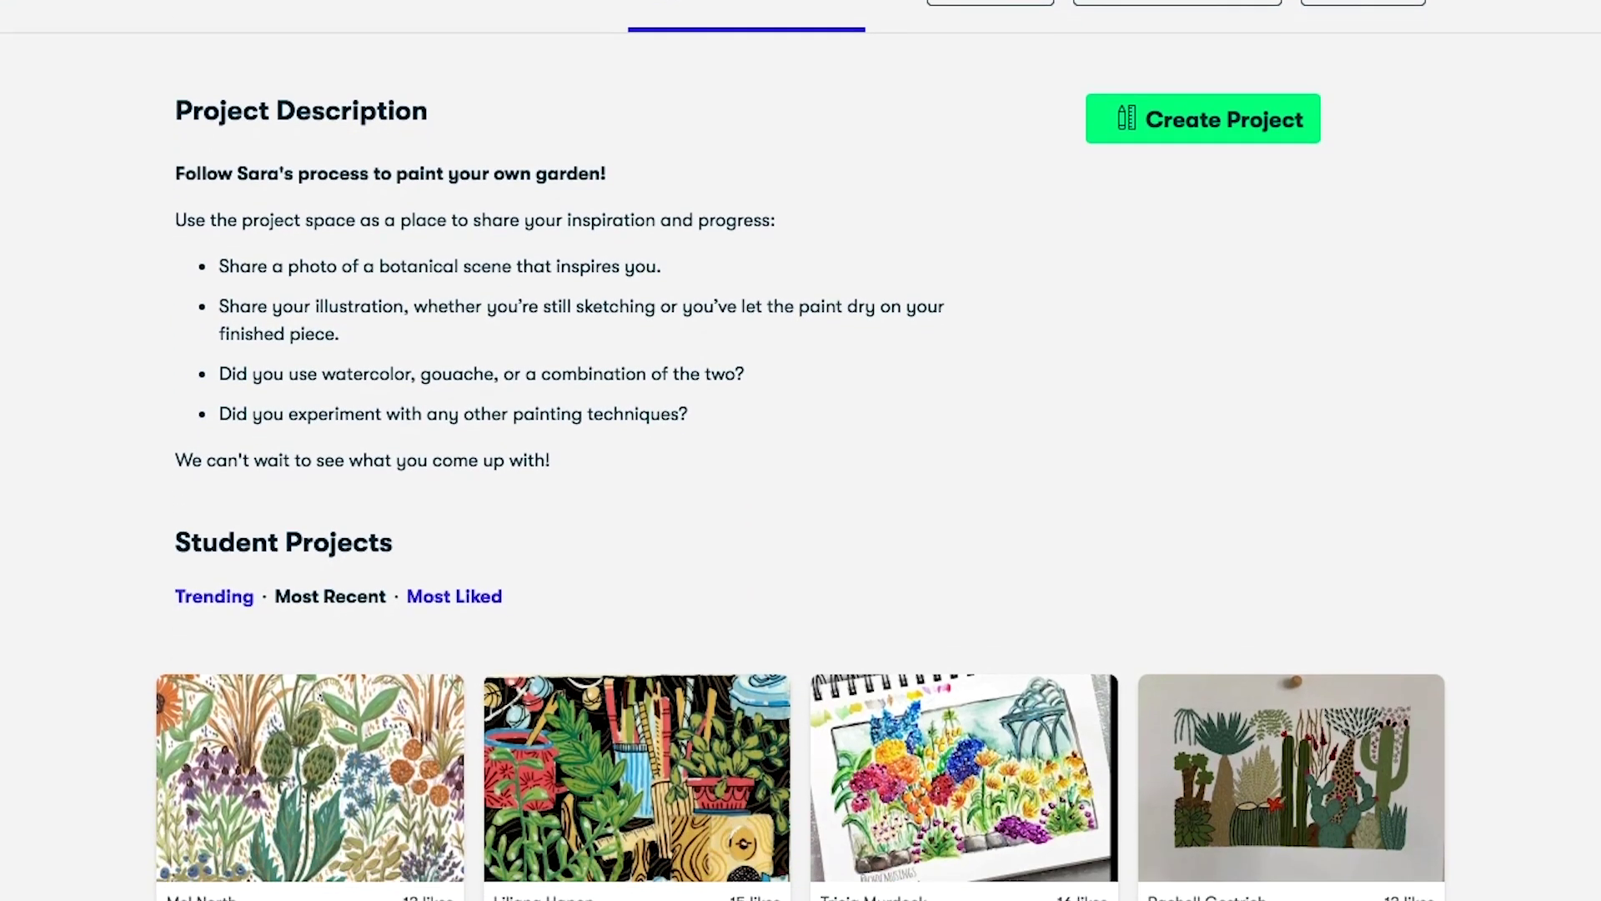
pyautogui.scroll(-4, 800, 450)
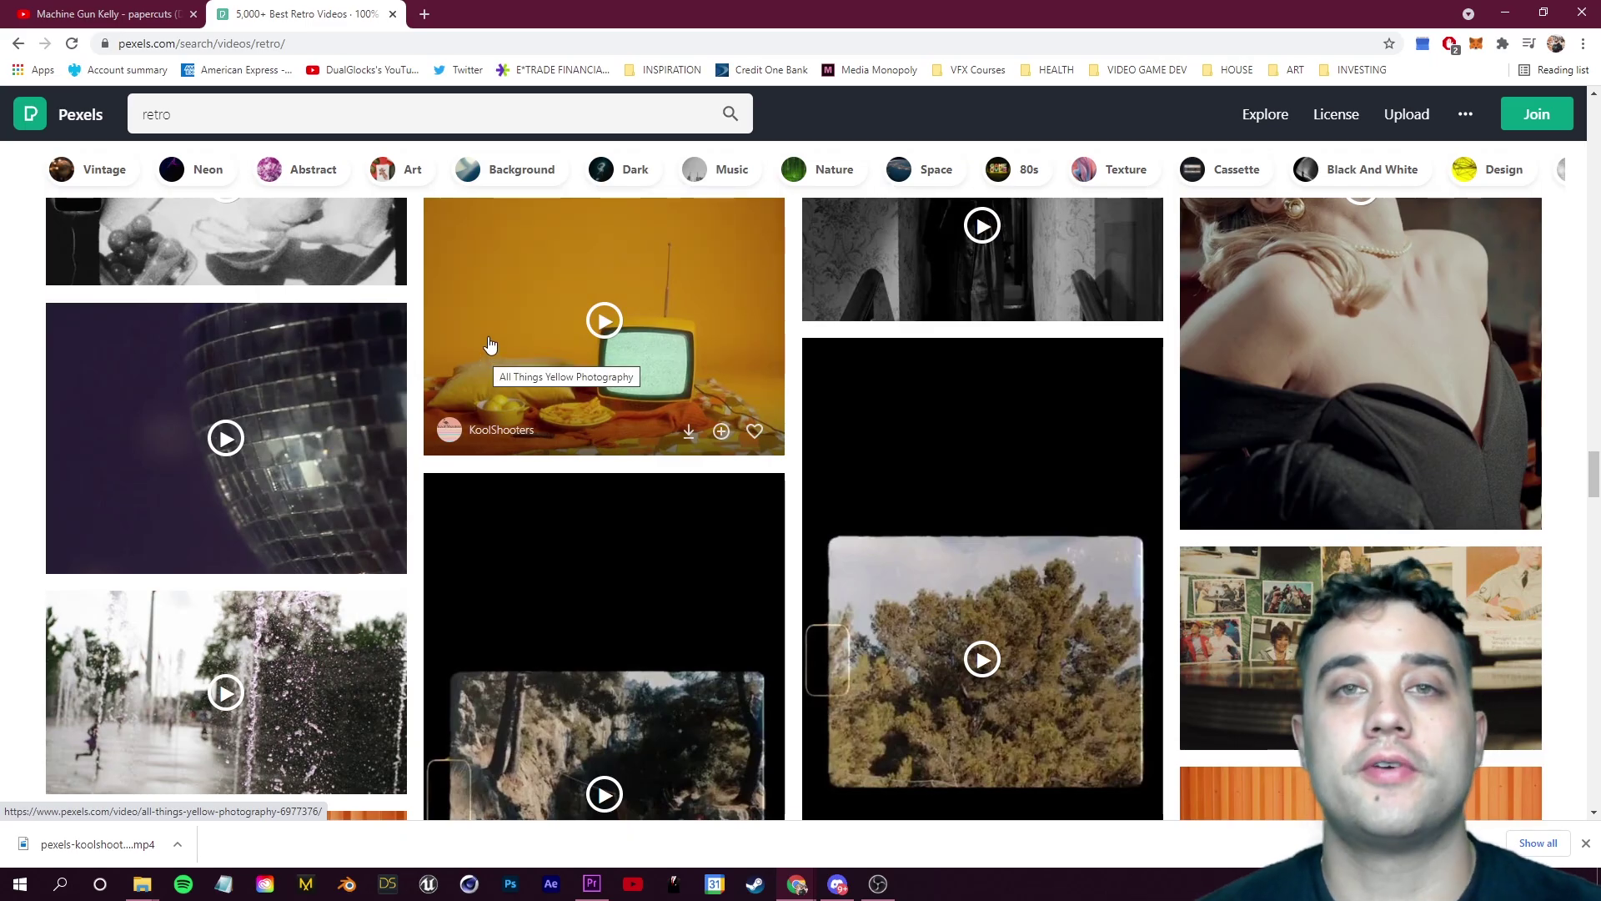
# Scroll down the Pexels 'retro' video results past the disco-ball clip
pyautogui.scroll(-15, 292, 468)
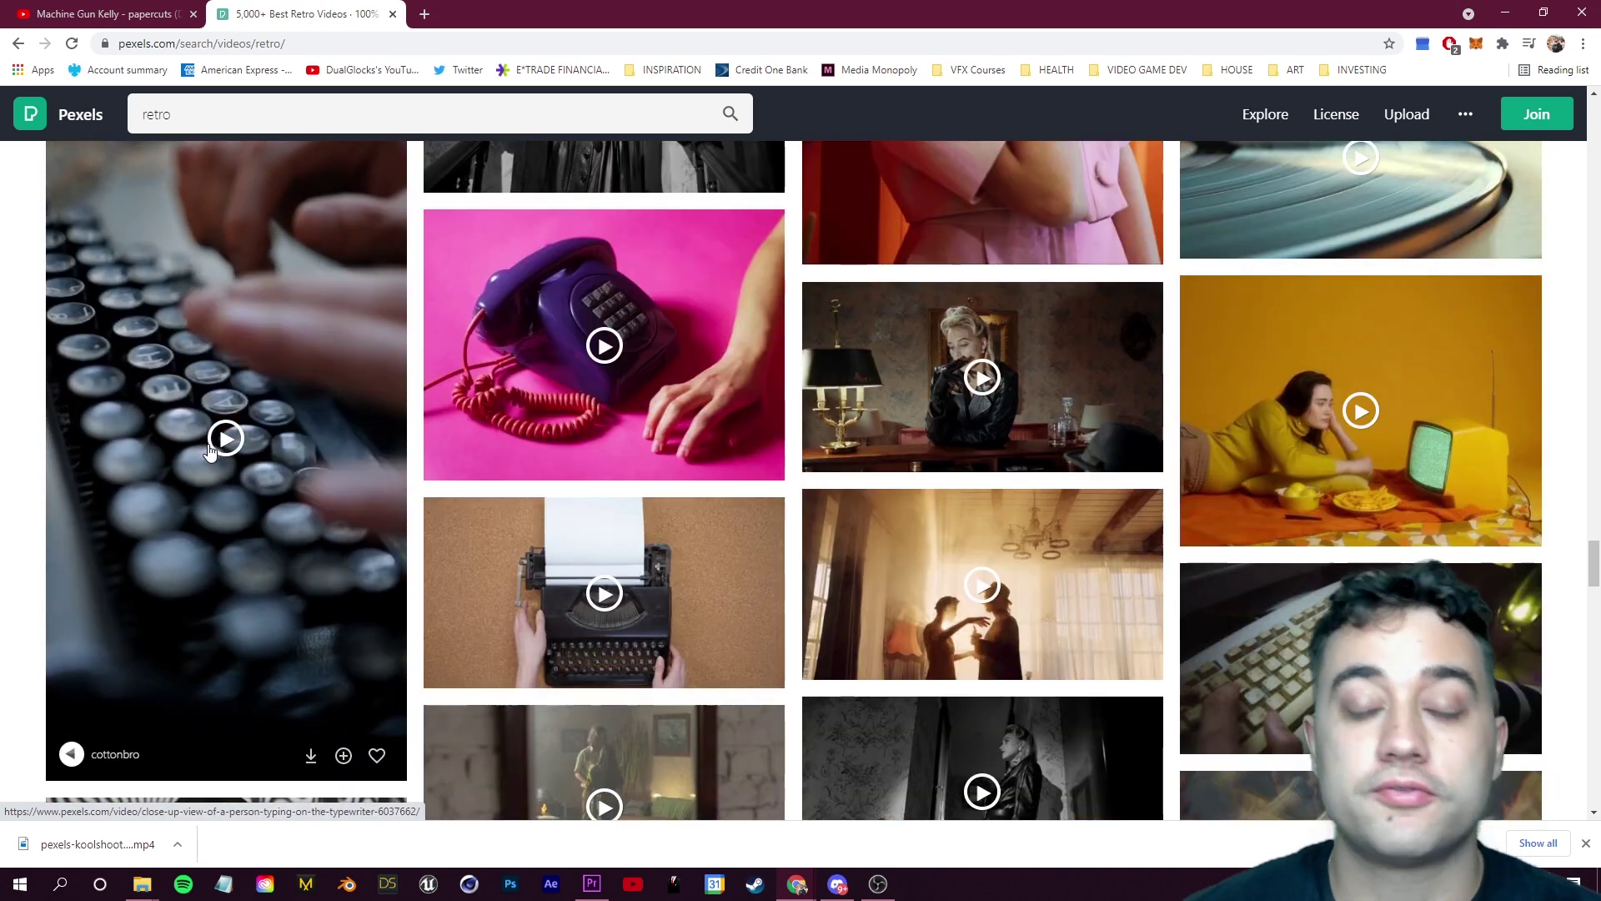
pyautogui.scroll(-5, 213, 446)
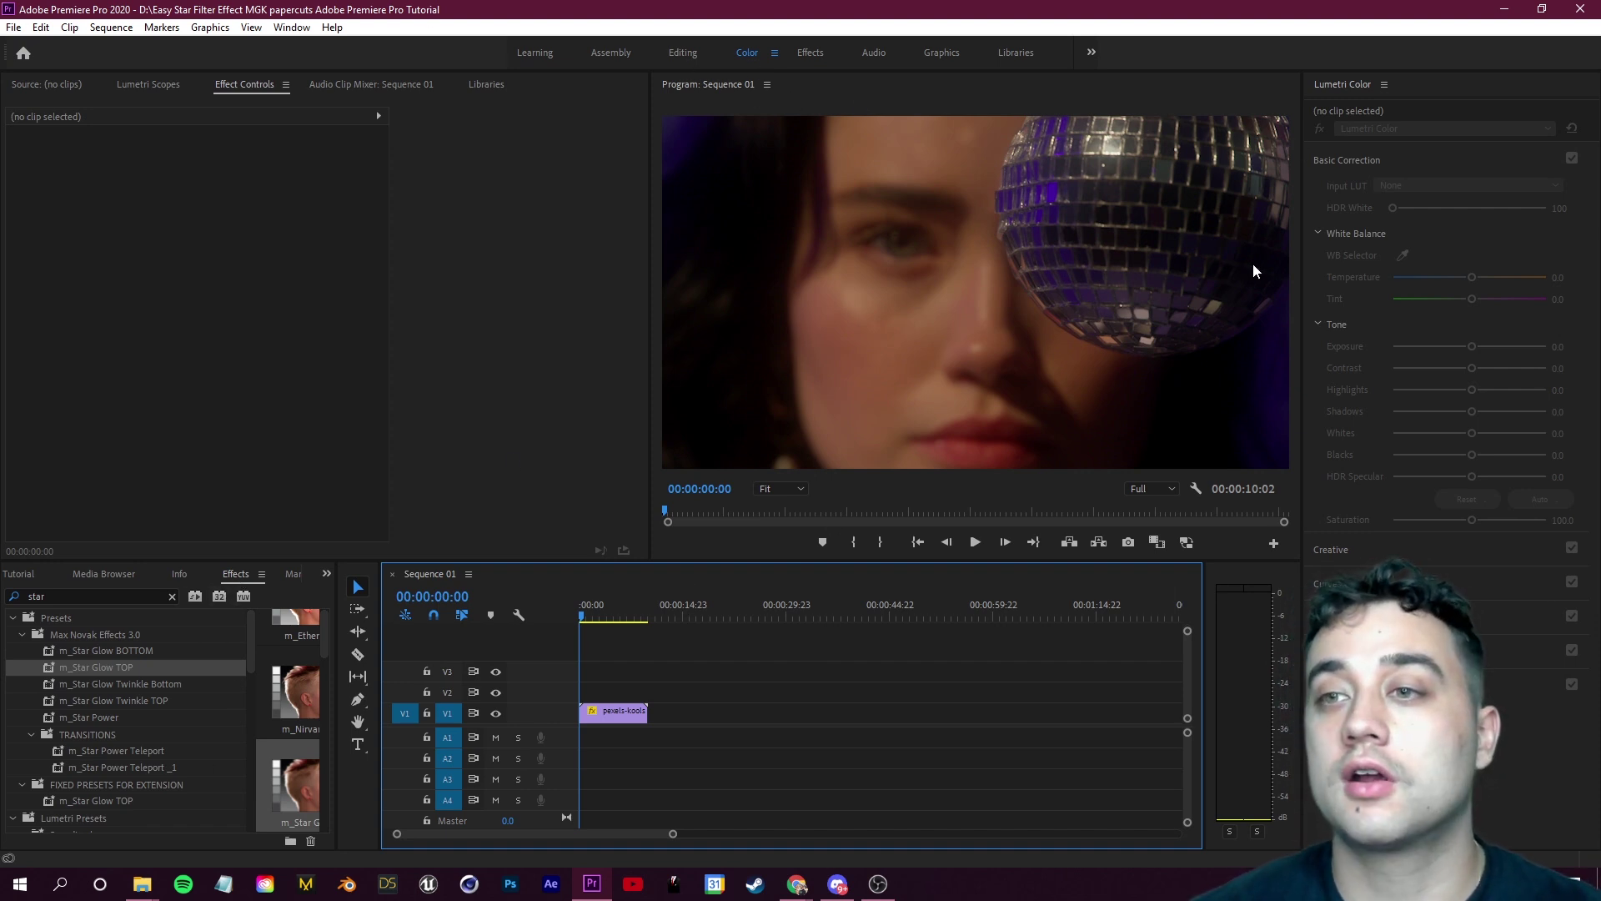
# Search Effects for 'directional' and zoom the timeline in on the selected disco-ball clip
pyautogui.click(172, 597)
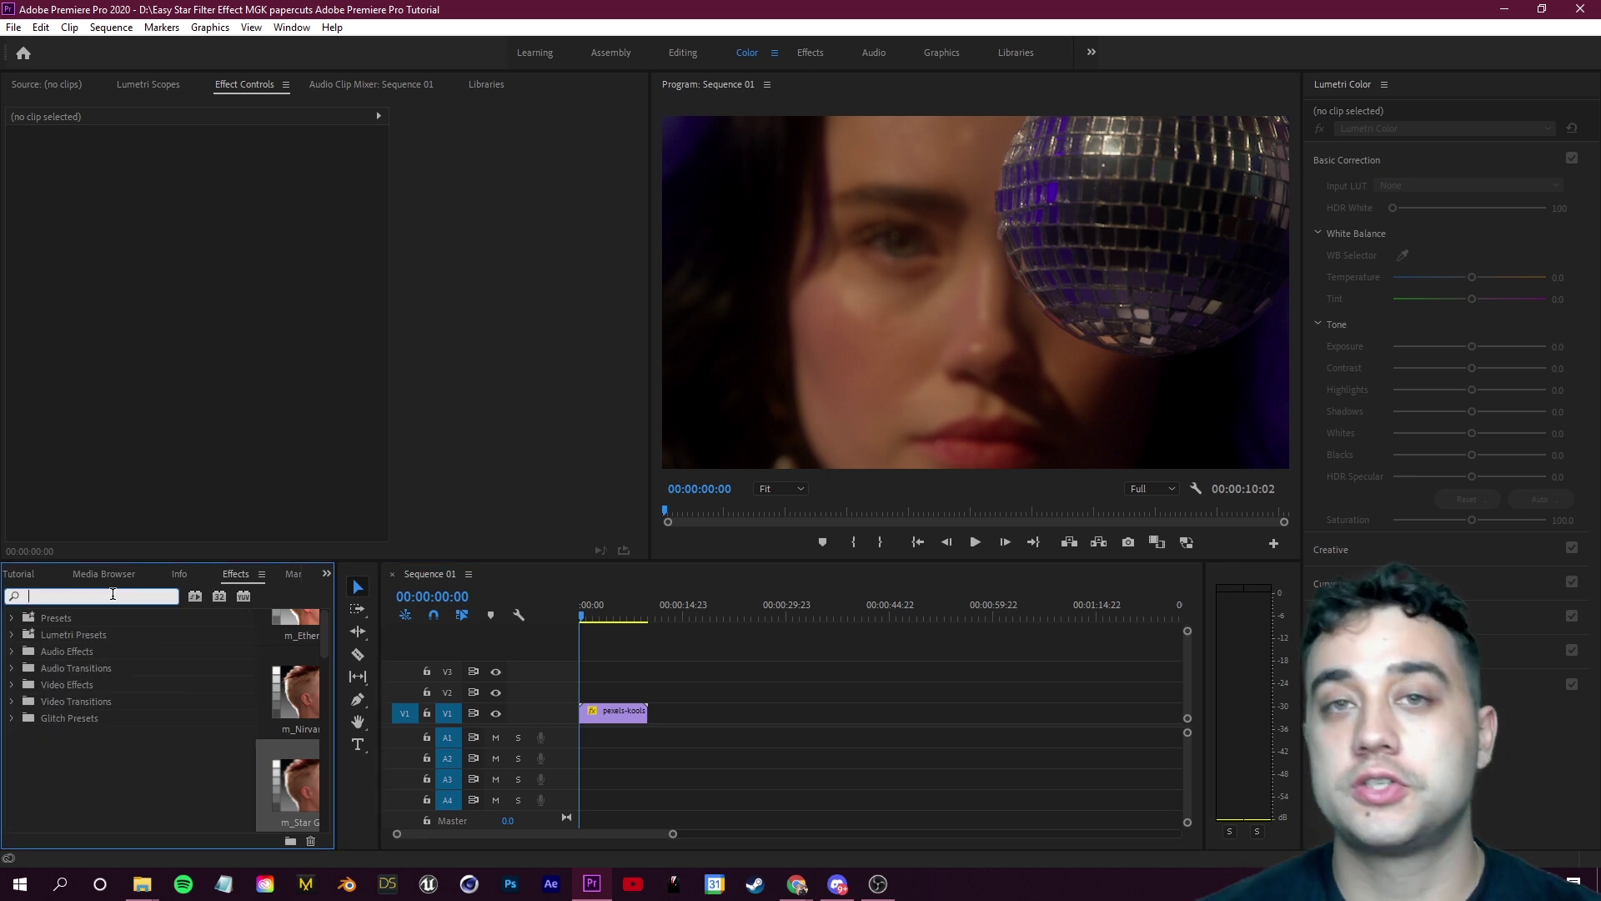
pyautogui.write('directional')
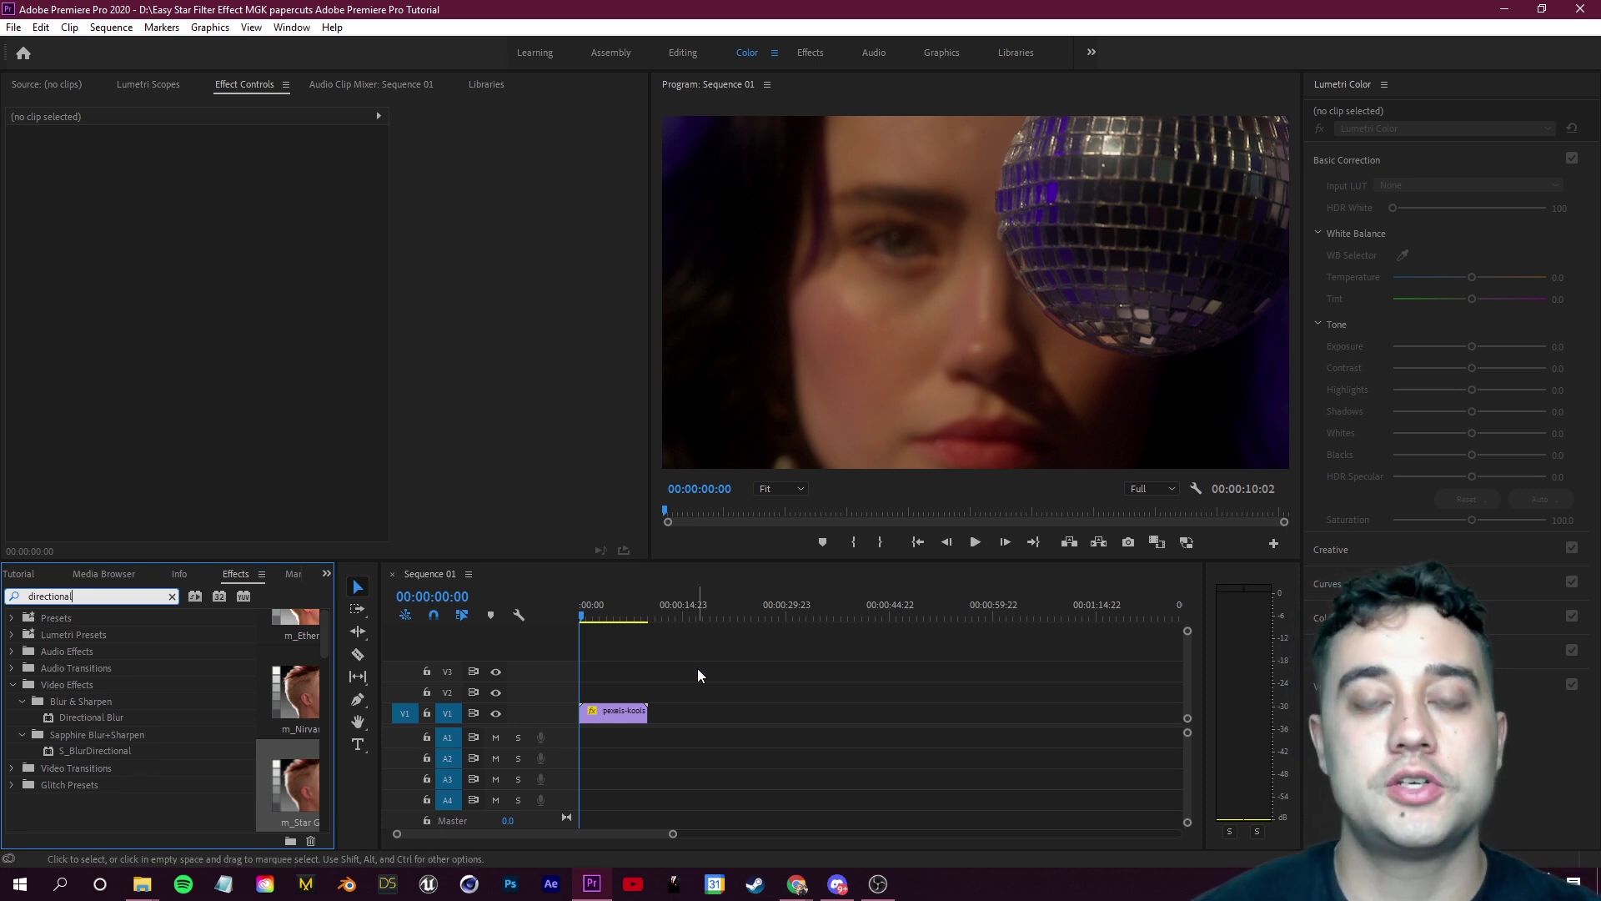
pyautogui.click(639, 737)
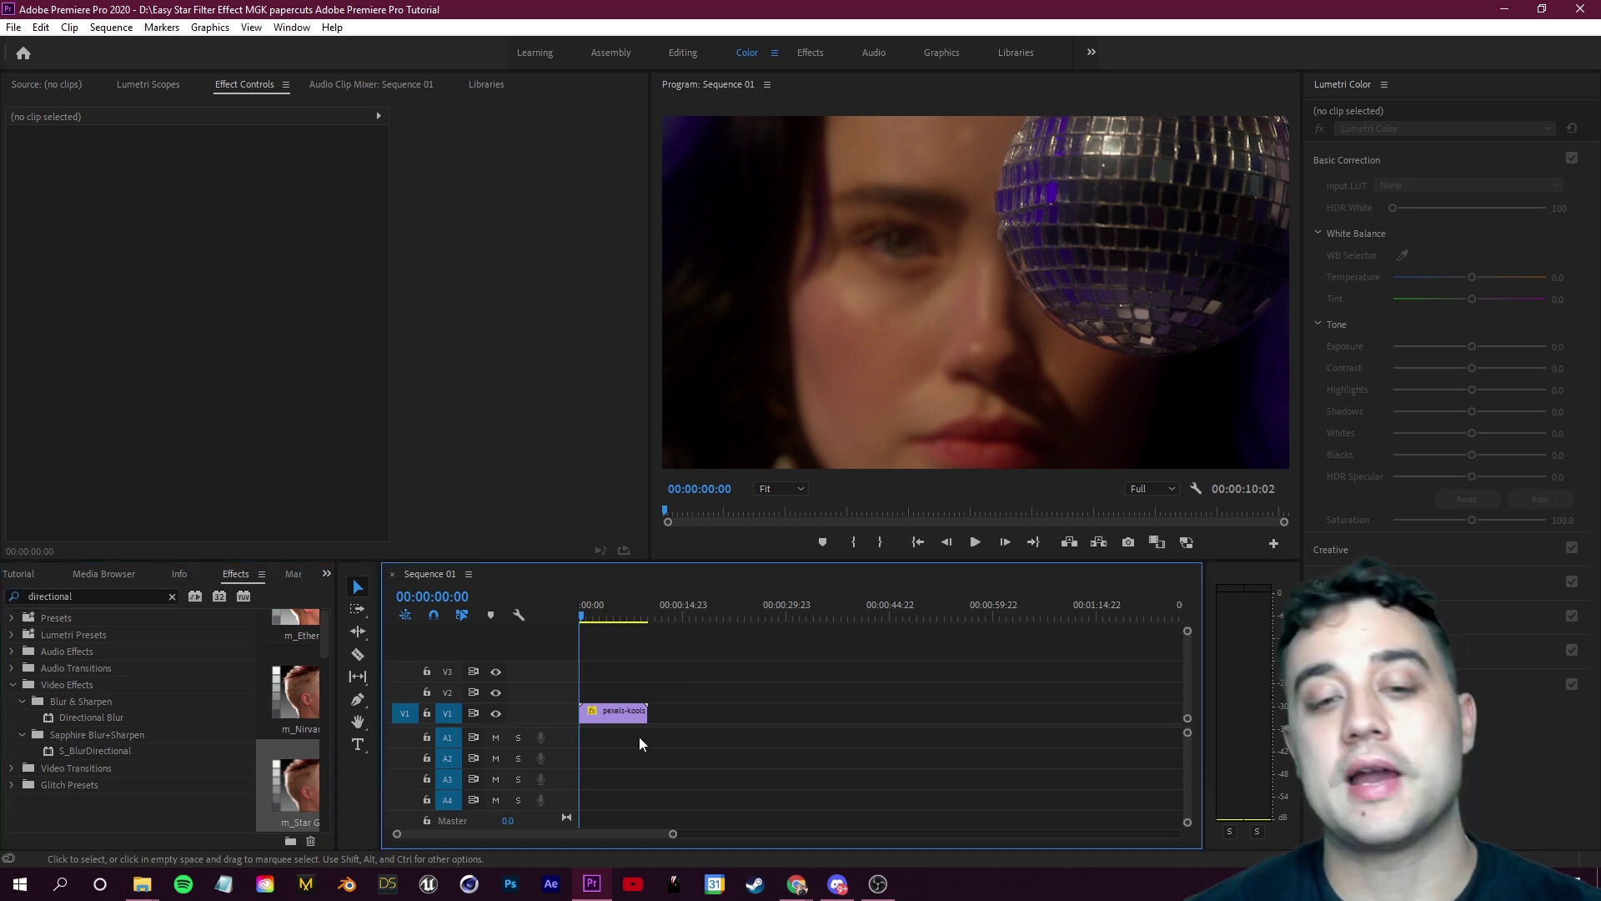
pyautogui.click(614, 712)
pyautogui.press('=')
pyautogui.press('=')
pyautogui.press('=')
pyautogui.press('=')
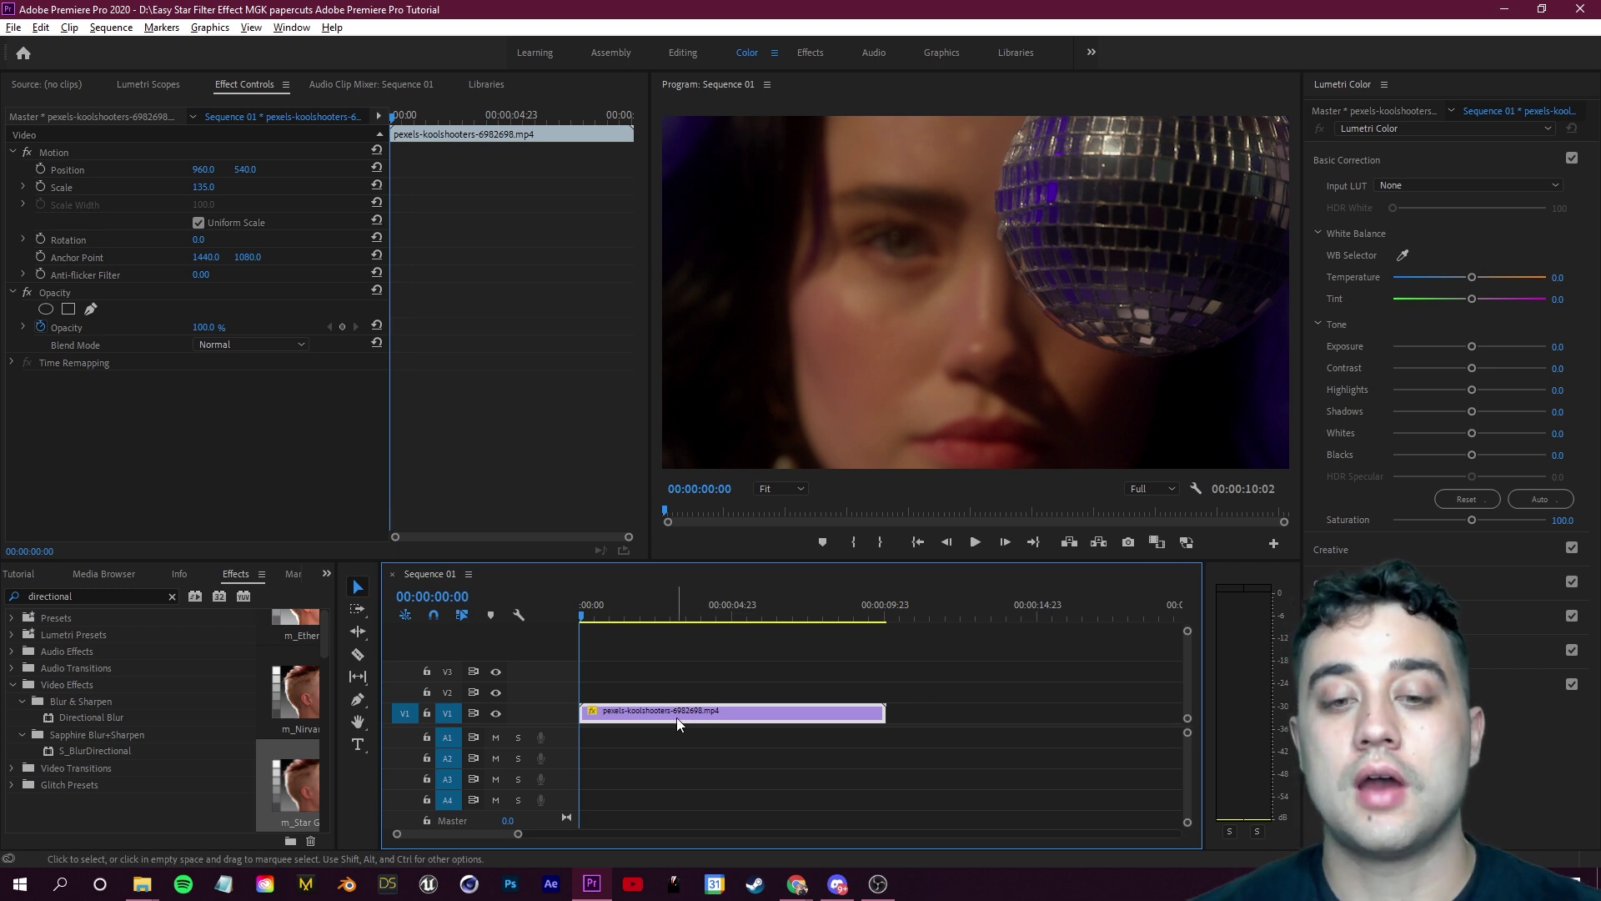
# Alt-drag copies of the disco-ball clip from V1 onto V2, then from V2 onto V3
pyautogui.moveTo(668, 714); pyautogui.dragTo(668, 689)
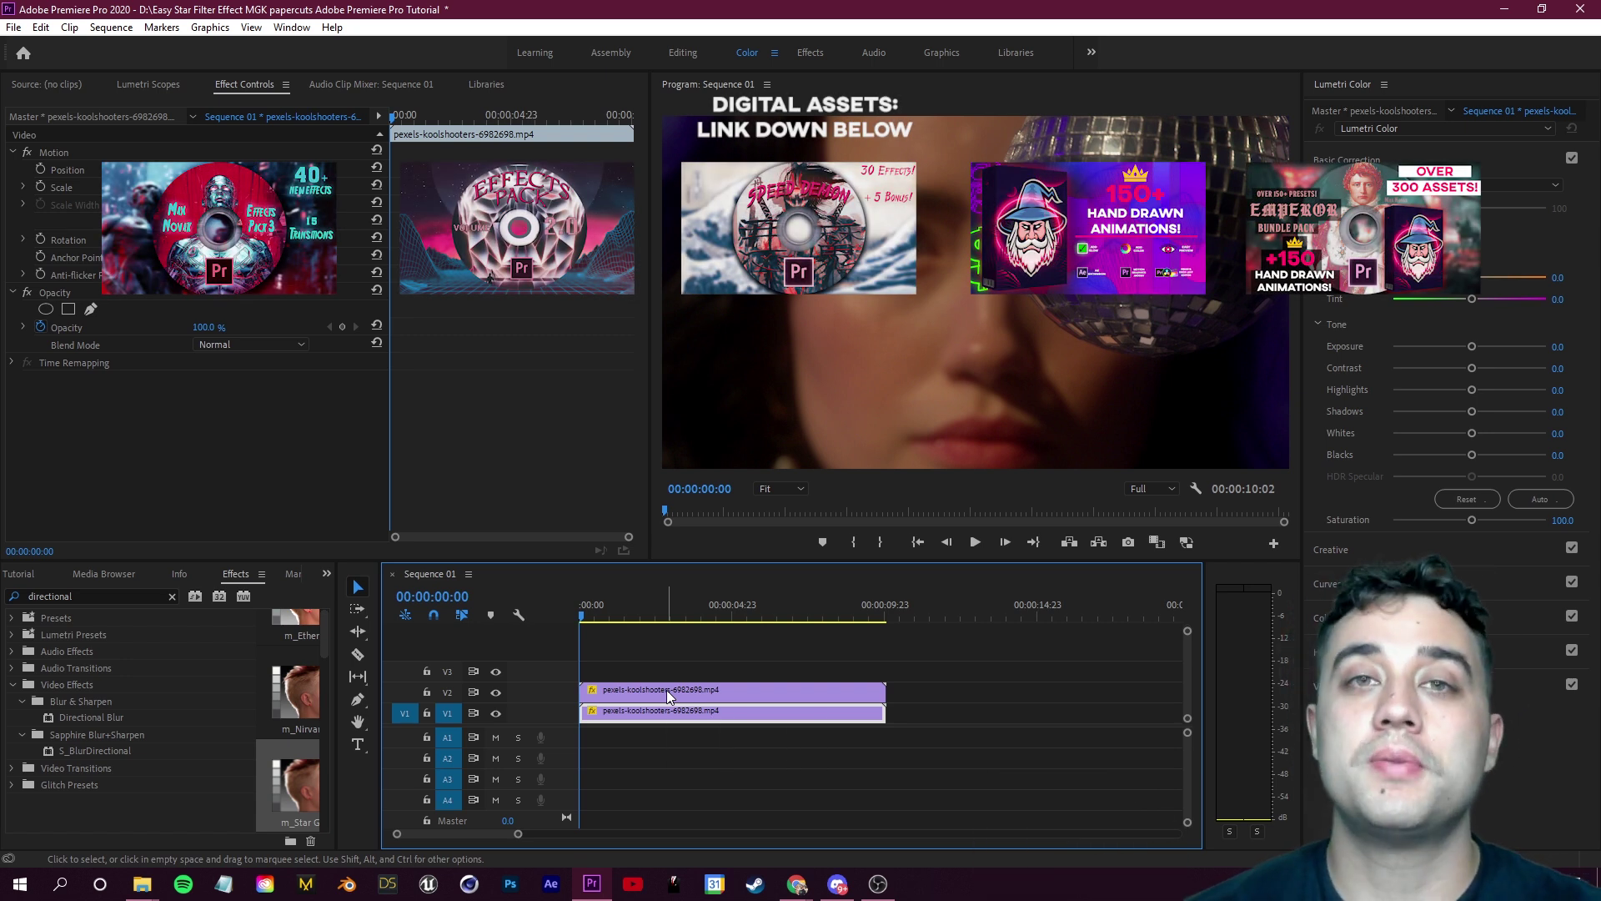
pyautogui.click(654, 687)
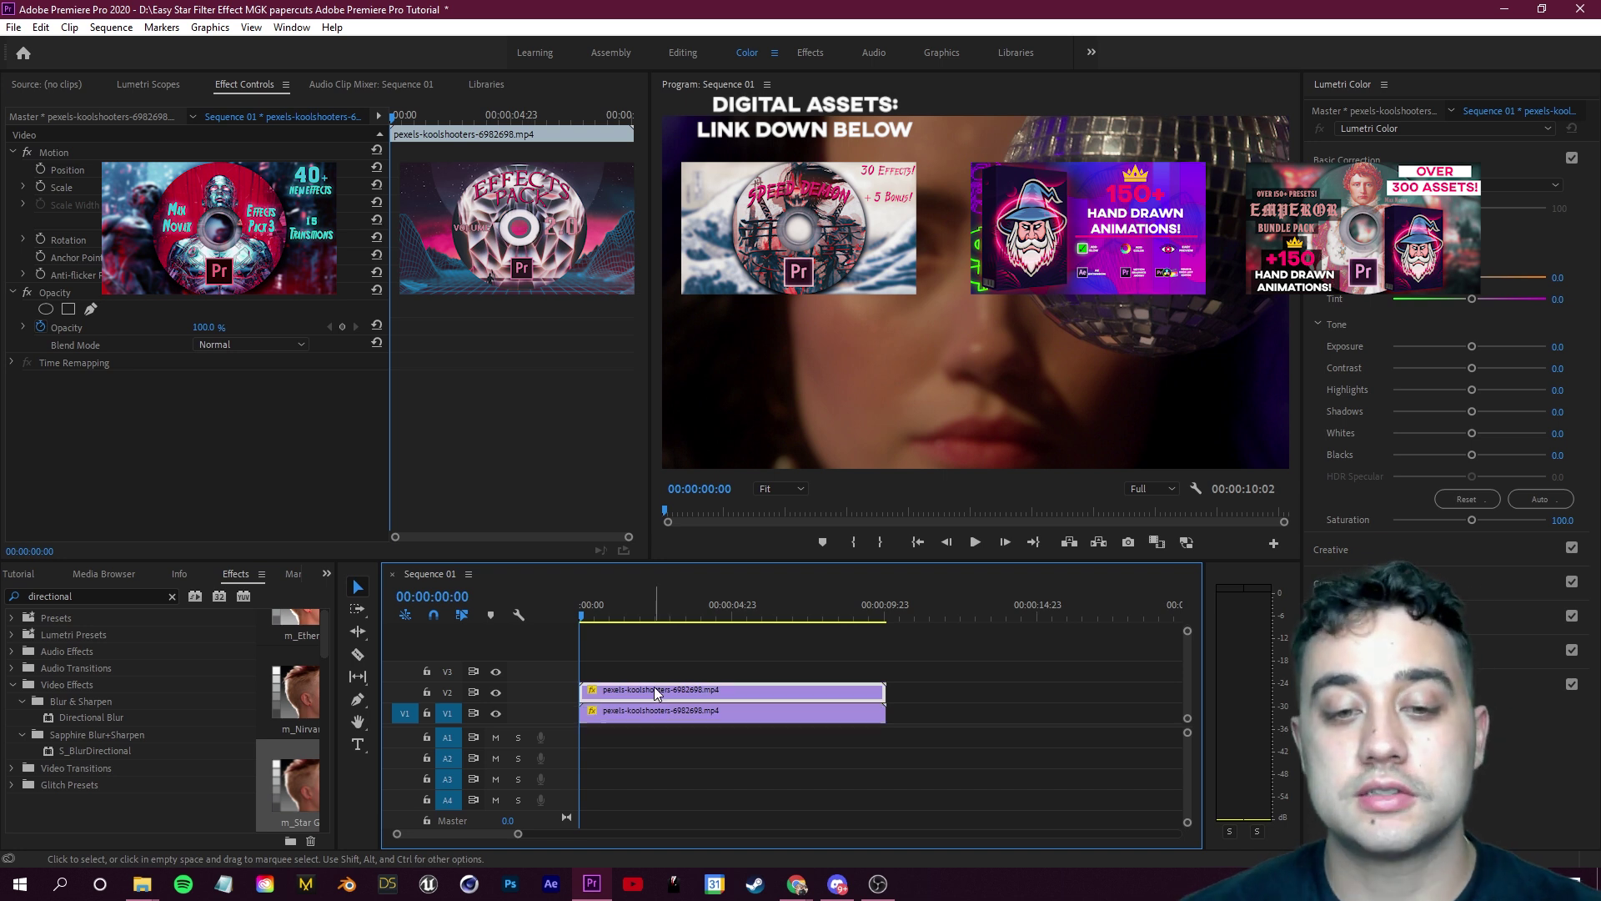
pyautogui.moveTo(656, 693); pyautogui.dragTo(659, 671)
pyautogui.click(965, 725)
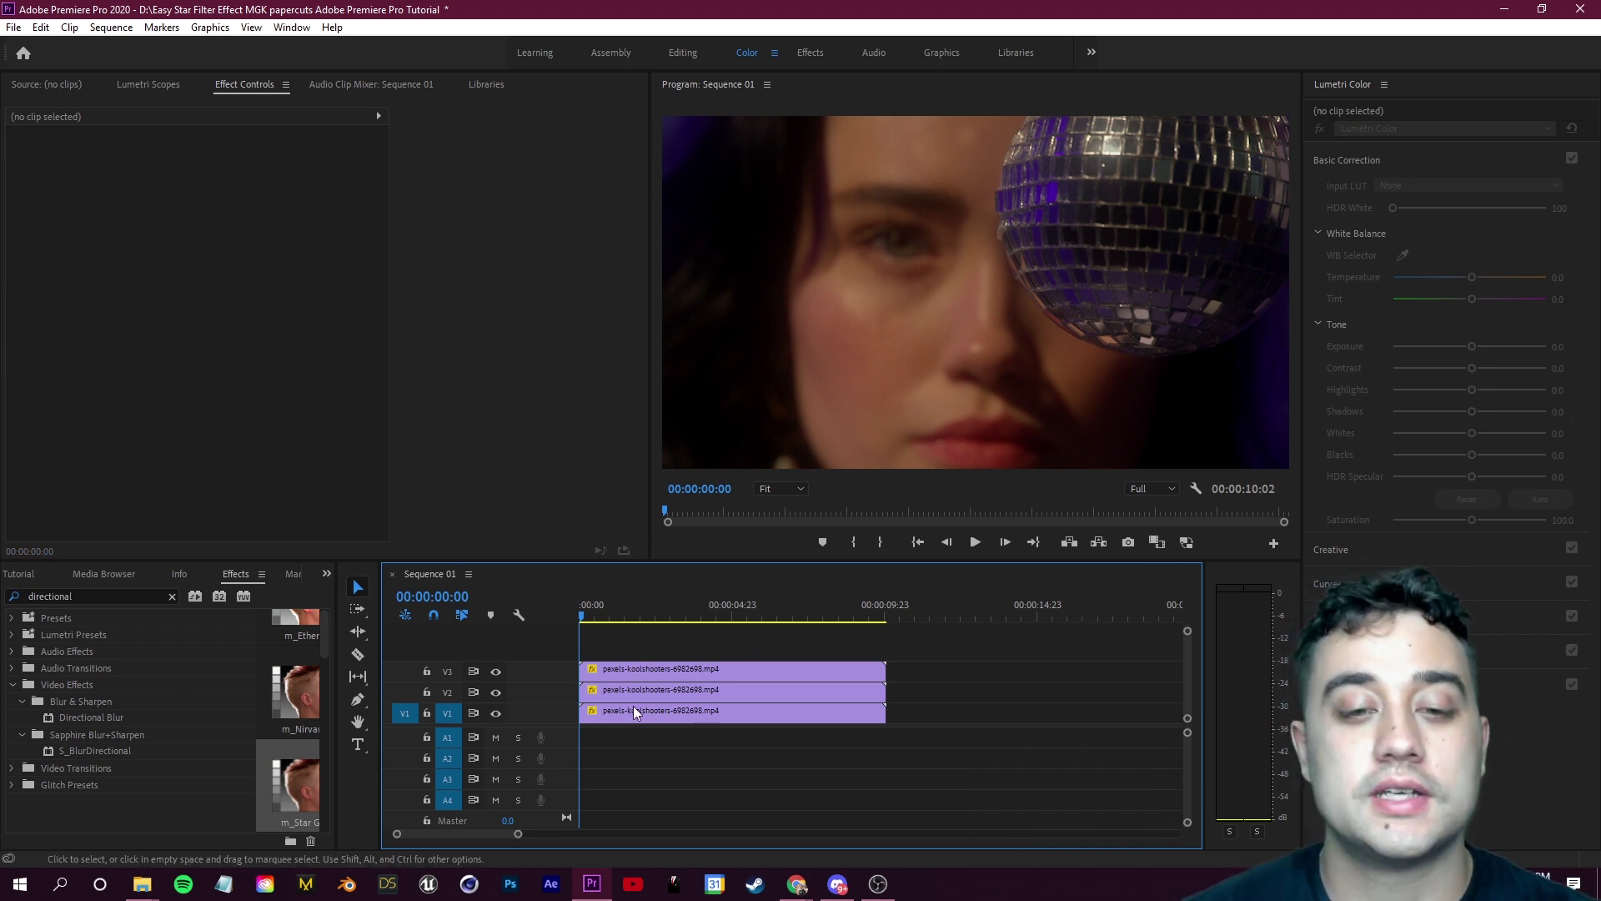
# Apply Directional Blur to the disco-ball clip on V3
pyautogui.click(83, 719)
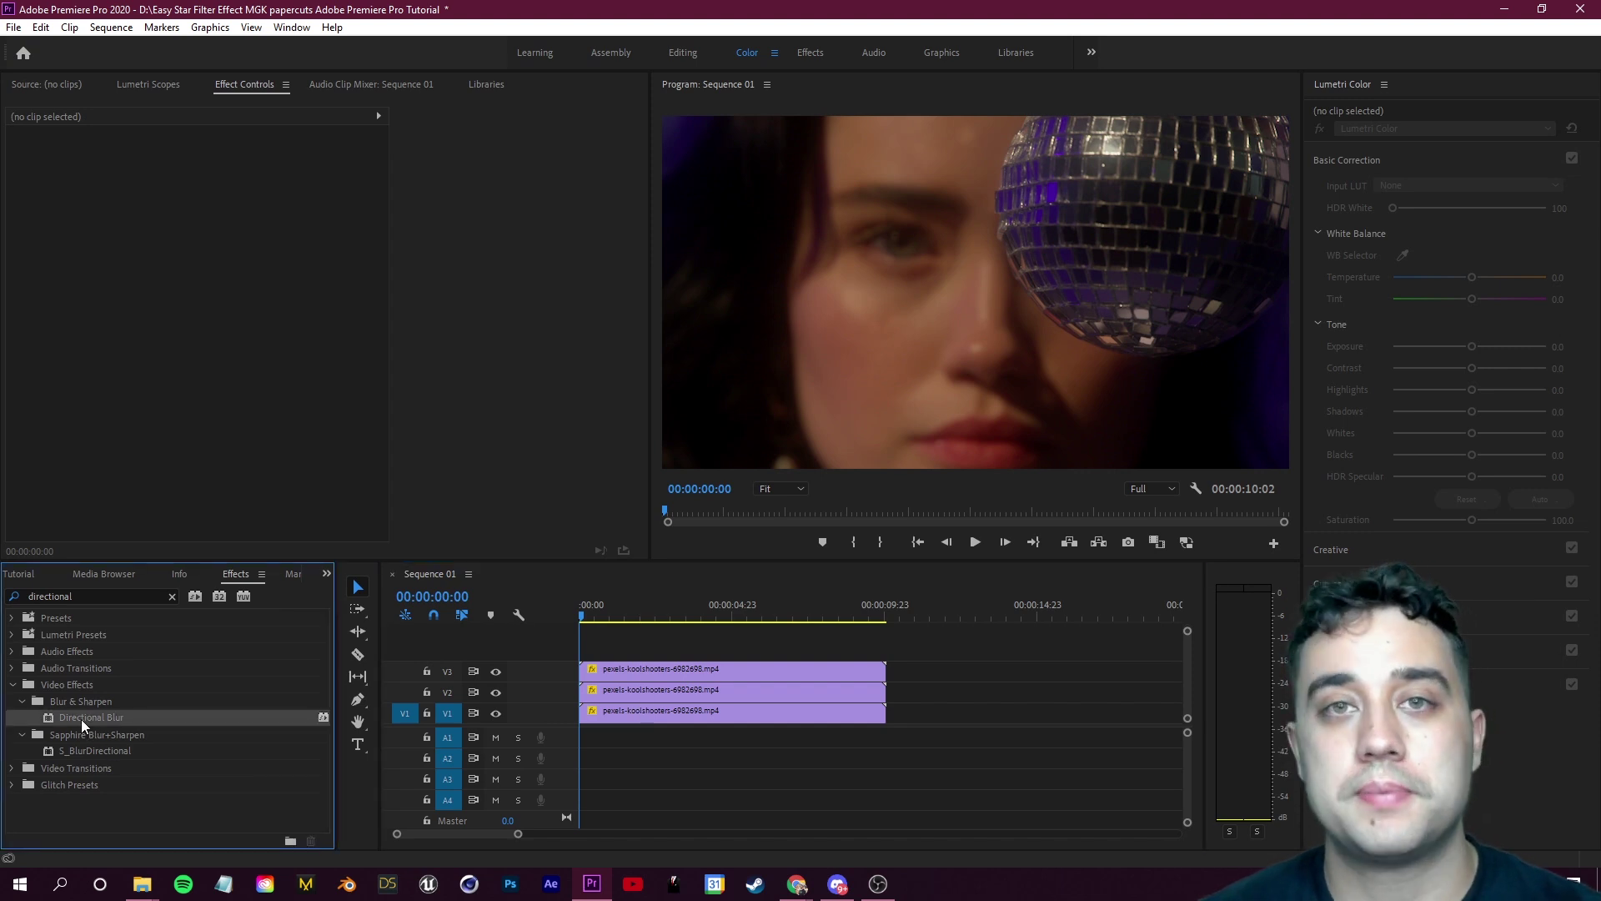
pyautogui.moveTo(82, 719); pyautogui.dragTo(666, 672)
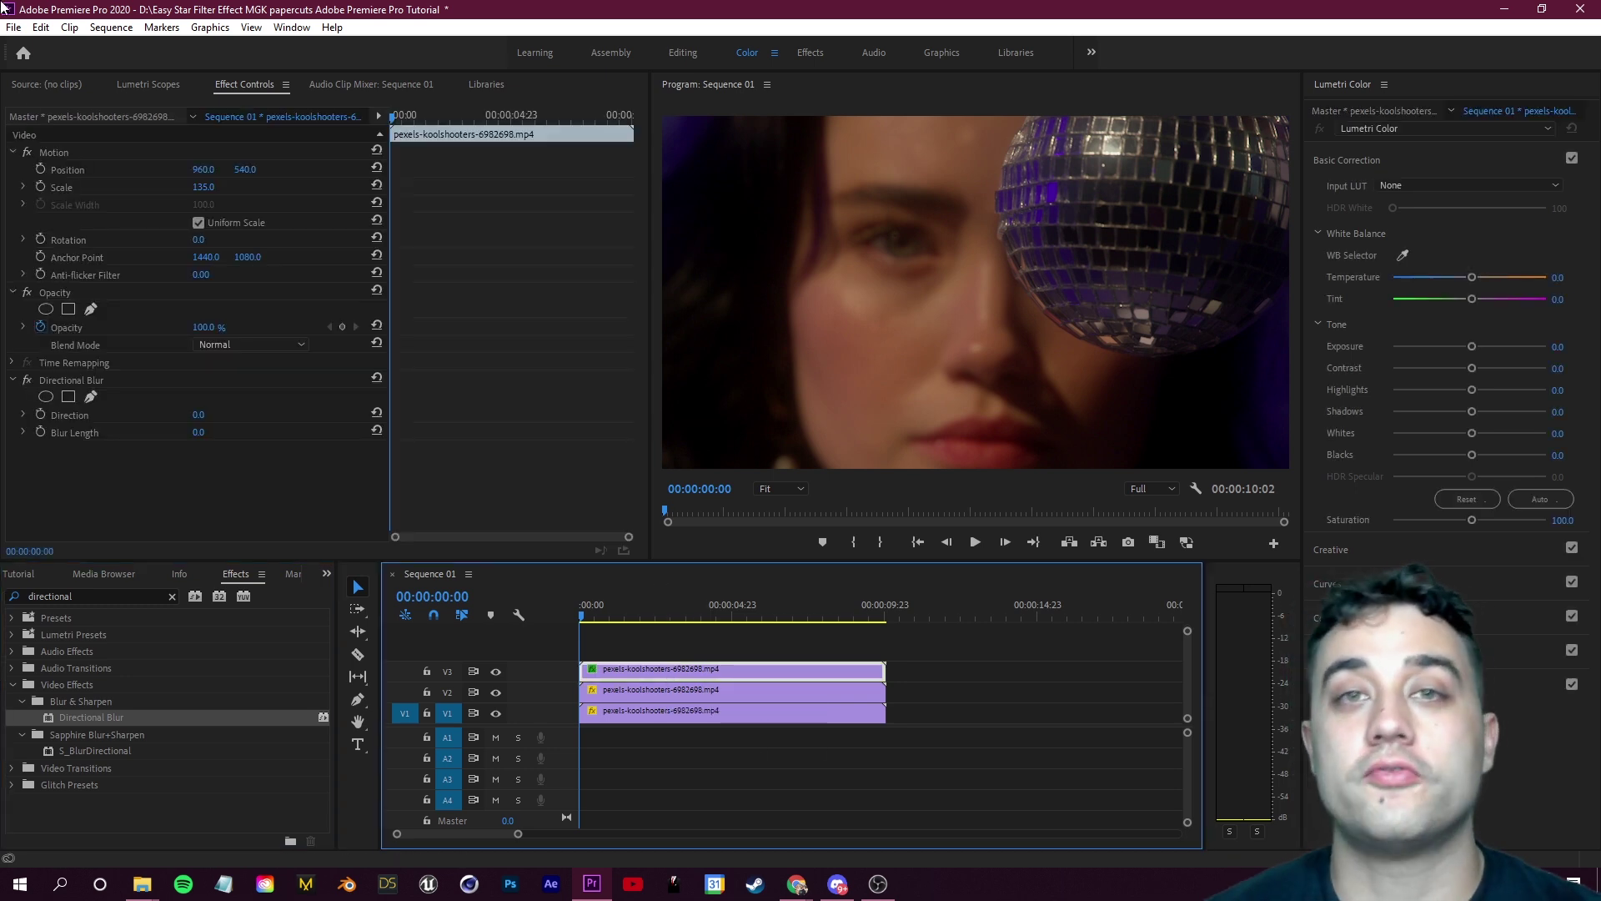
pyautogui.click(28, 291)
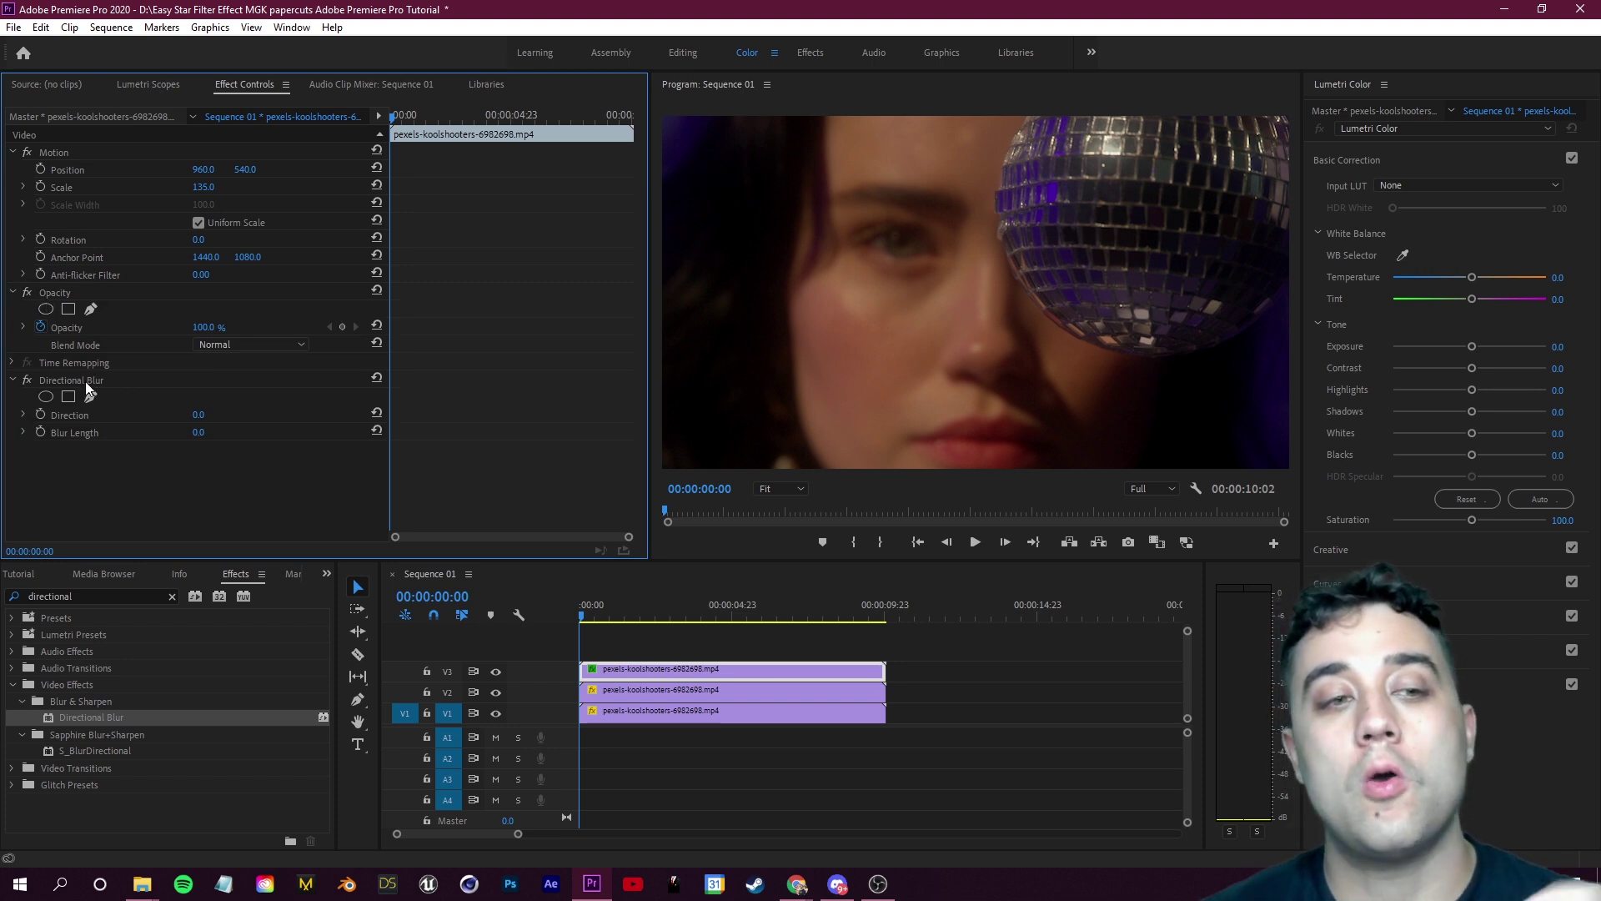
pyautogui.click(89, 383)
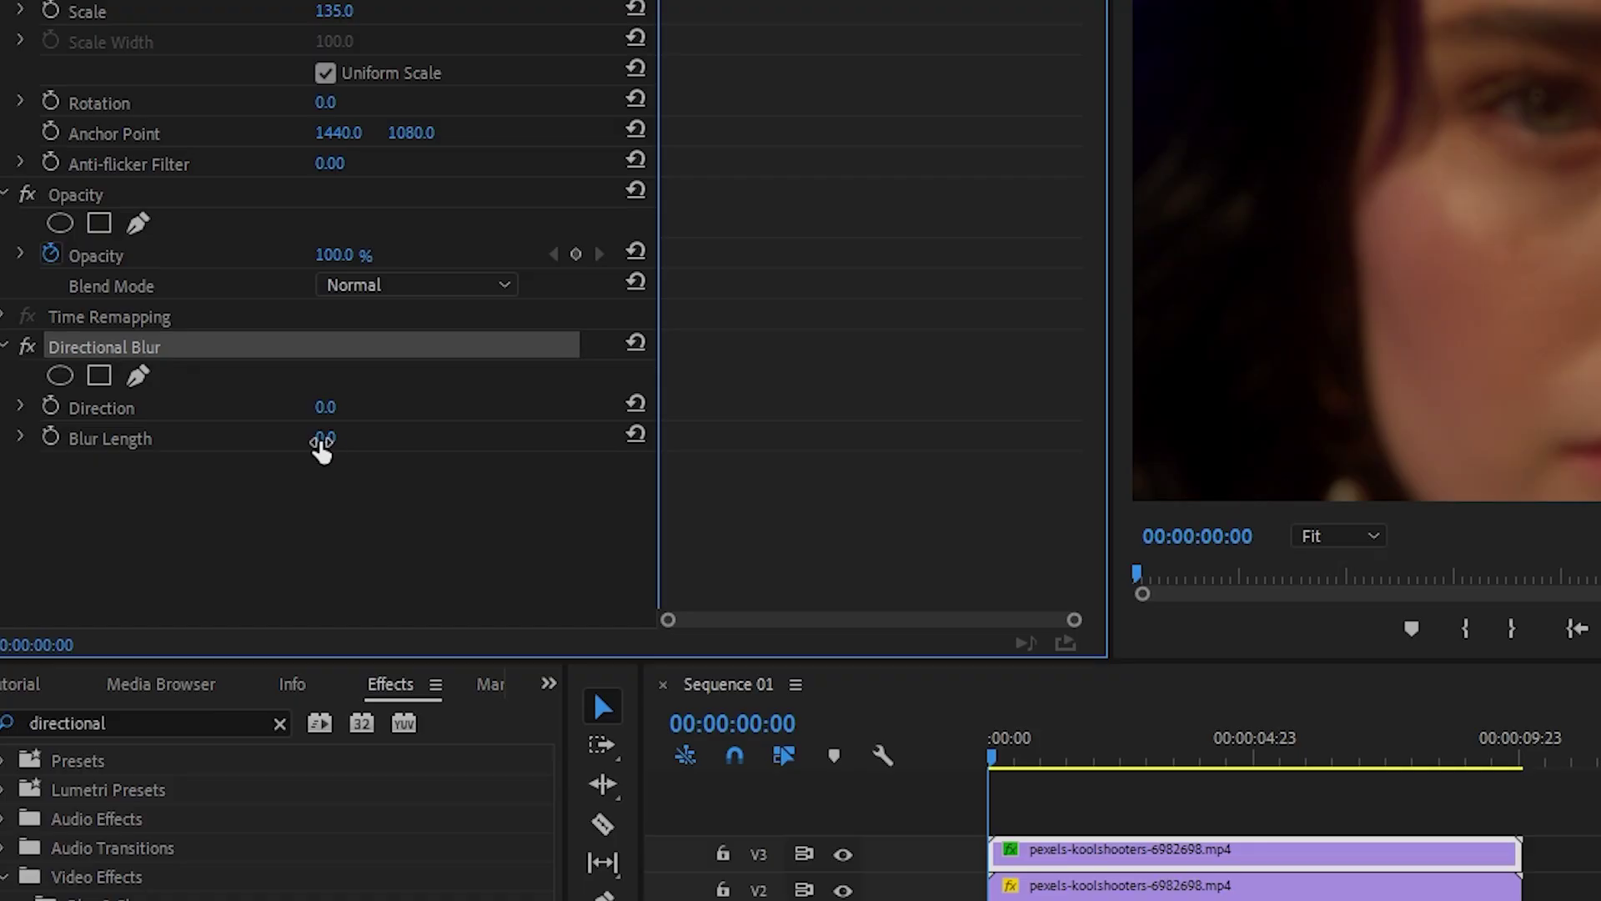
# Set the blur's Blur Length to 114 and its Direction to 37.9°
pyautogui.moveTo(325, 437); pyautogui.dragTo(422, 438)
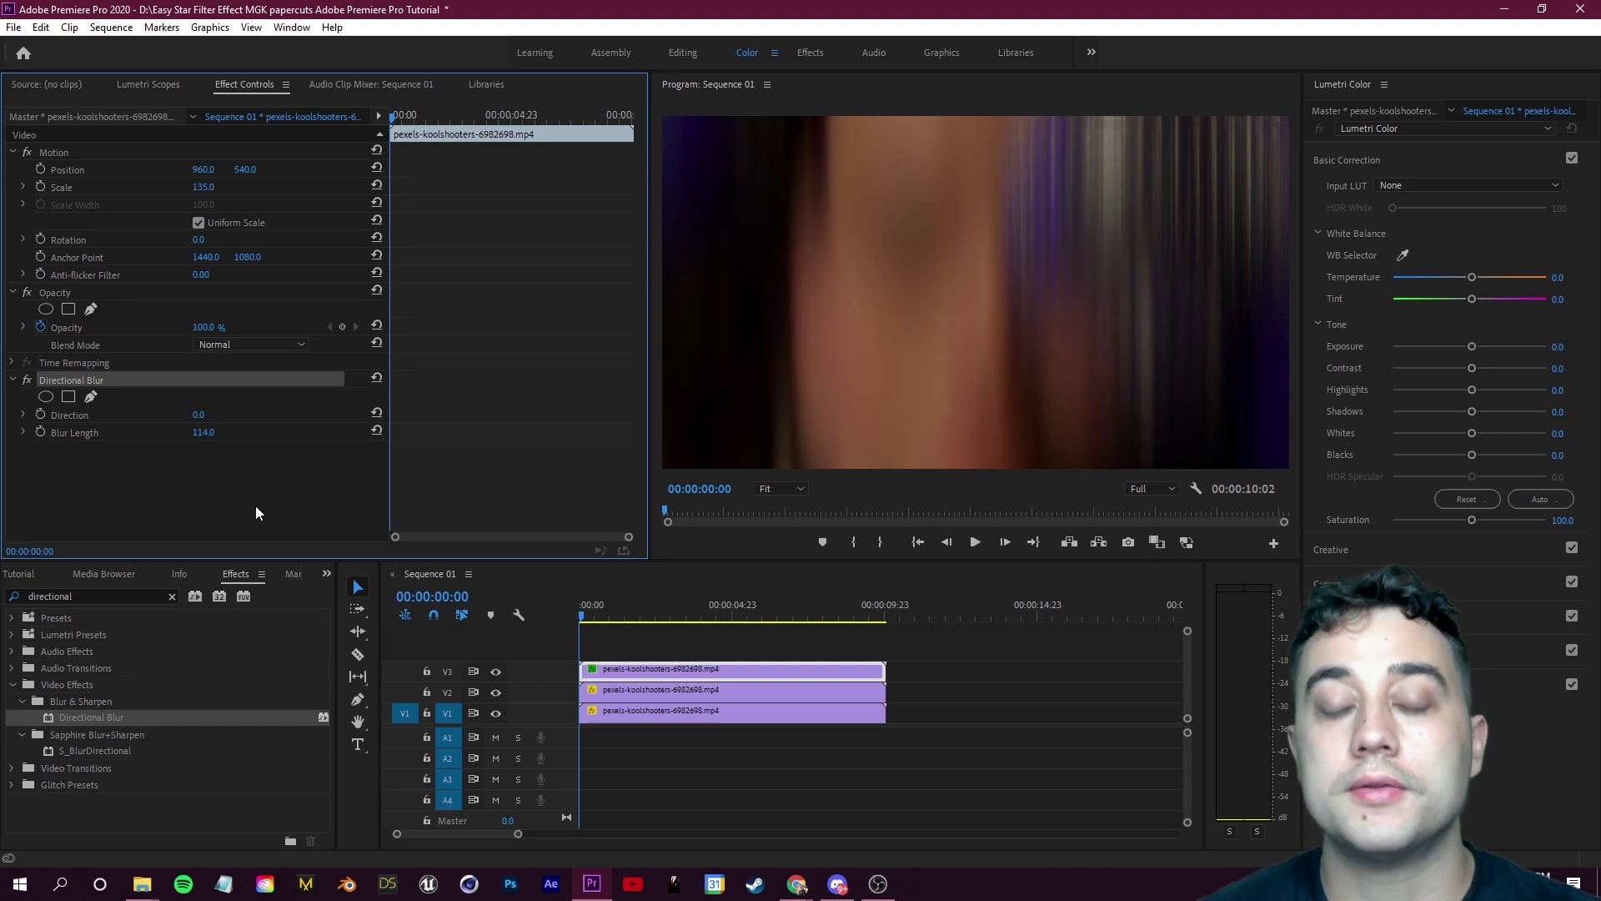
pyautogui.click(23, 415)
pyautogui.moveTo(200, 431); pyautogui.dragTo(205, 435)
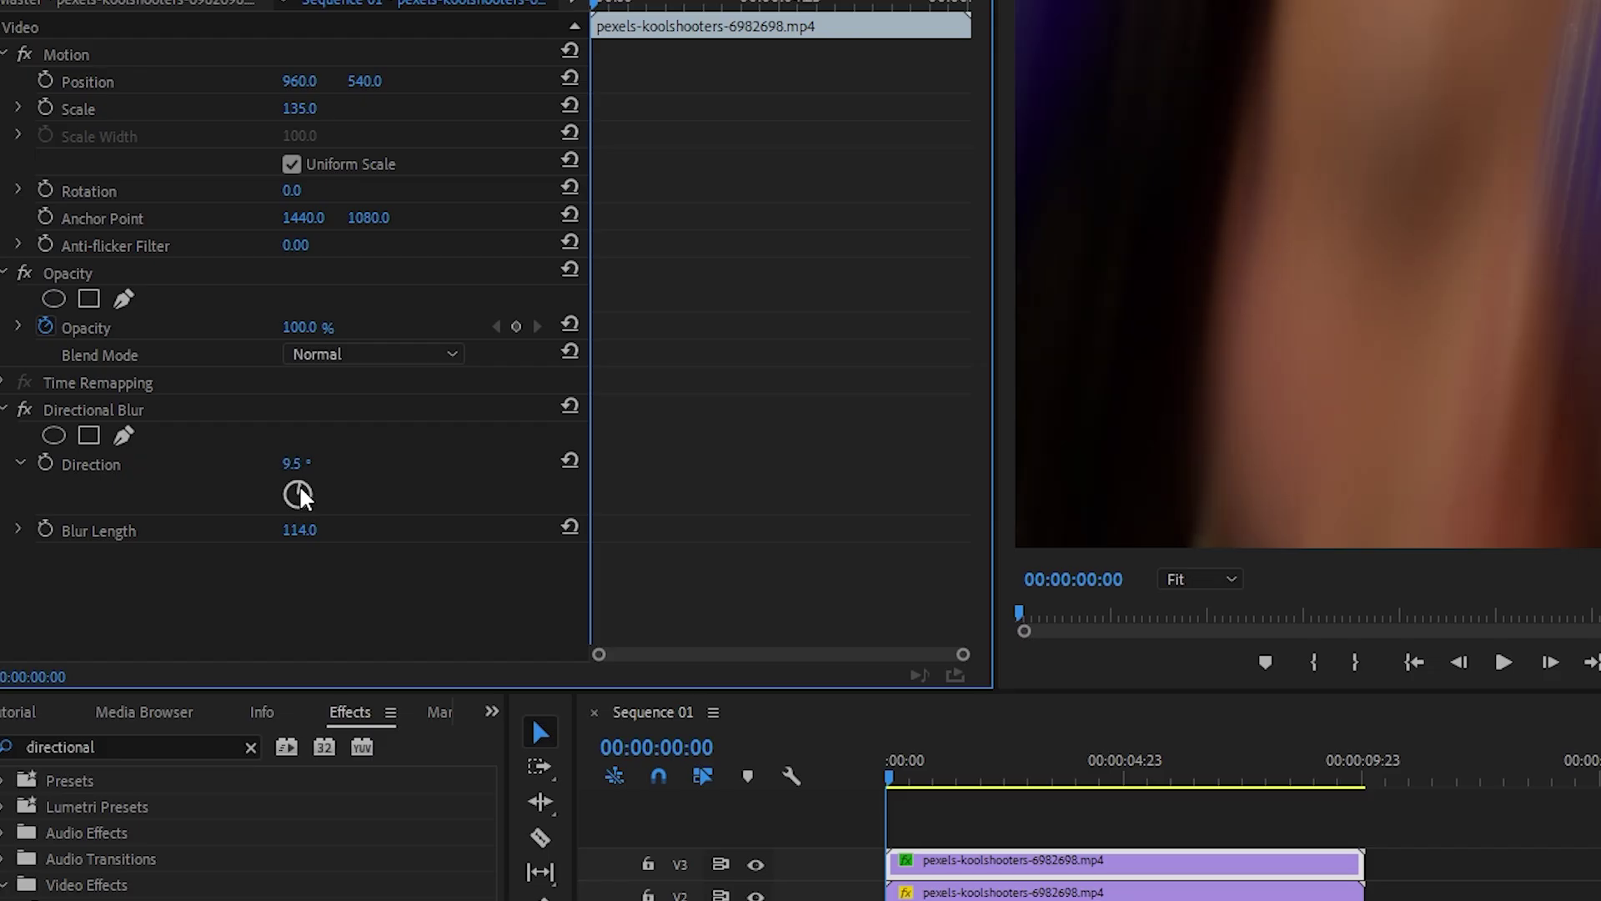
pyautogui.moveTo(300, 489); pyautogui.dragTo(307, 484)
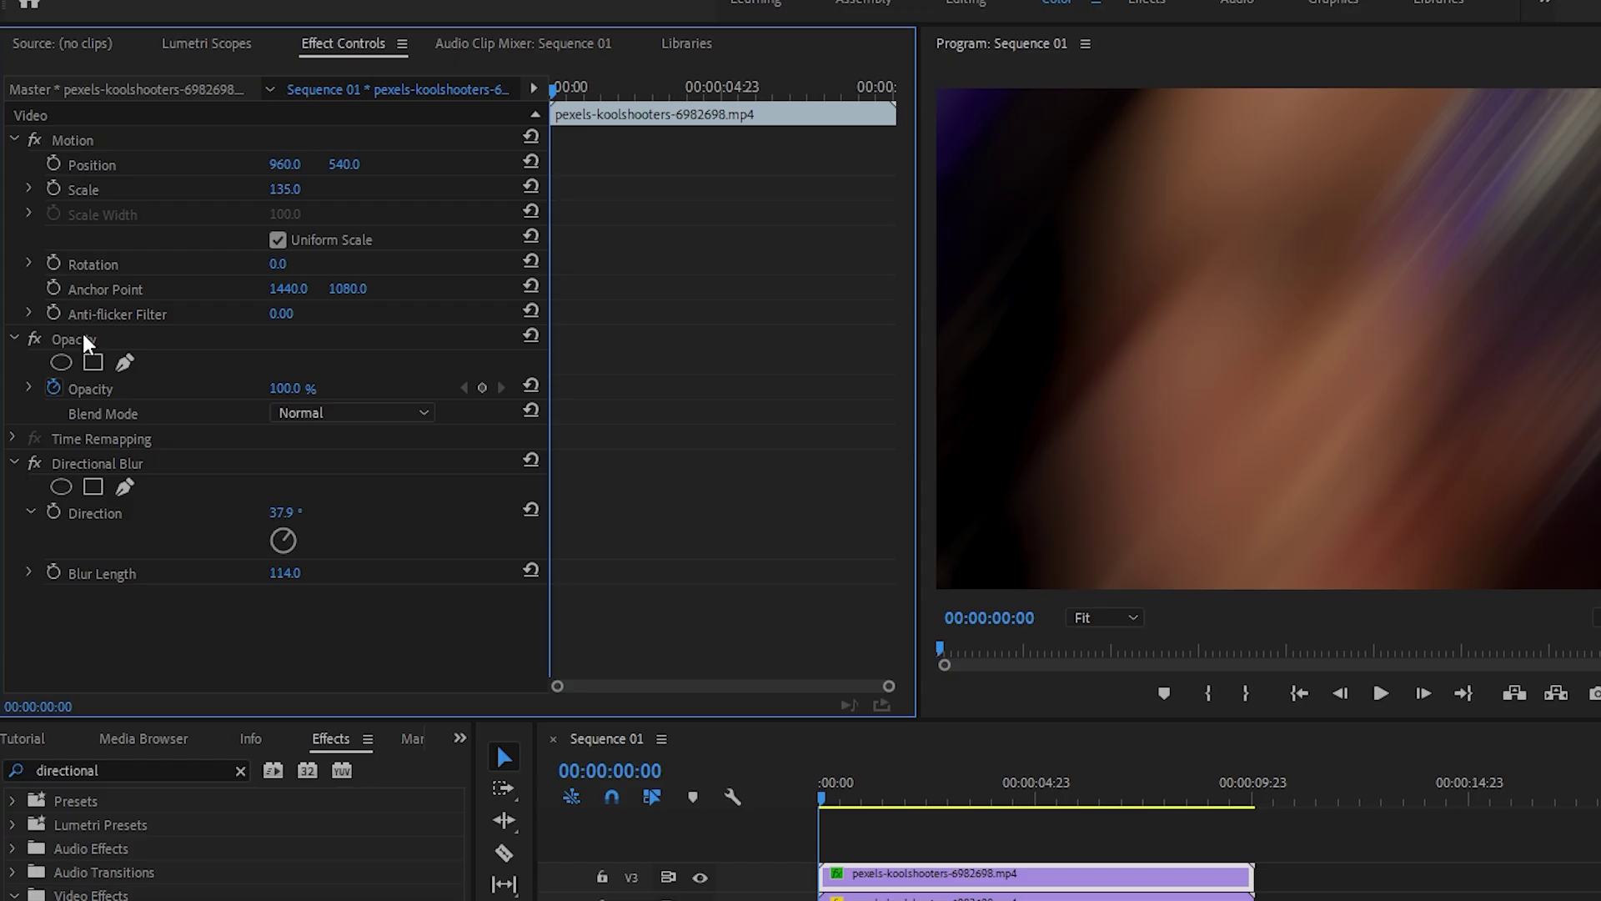
# Change the top clip's Opacity blend mode to Screen and check the full-size preview
pyautogui.click(83, 338)
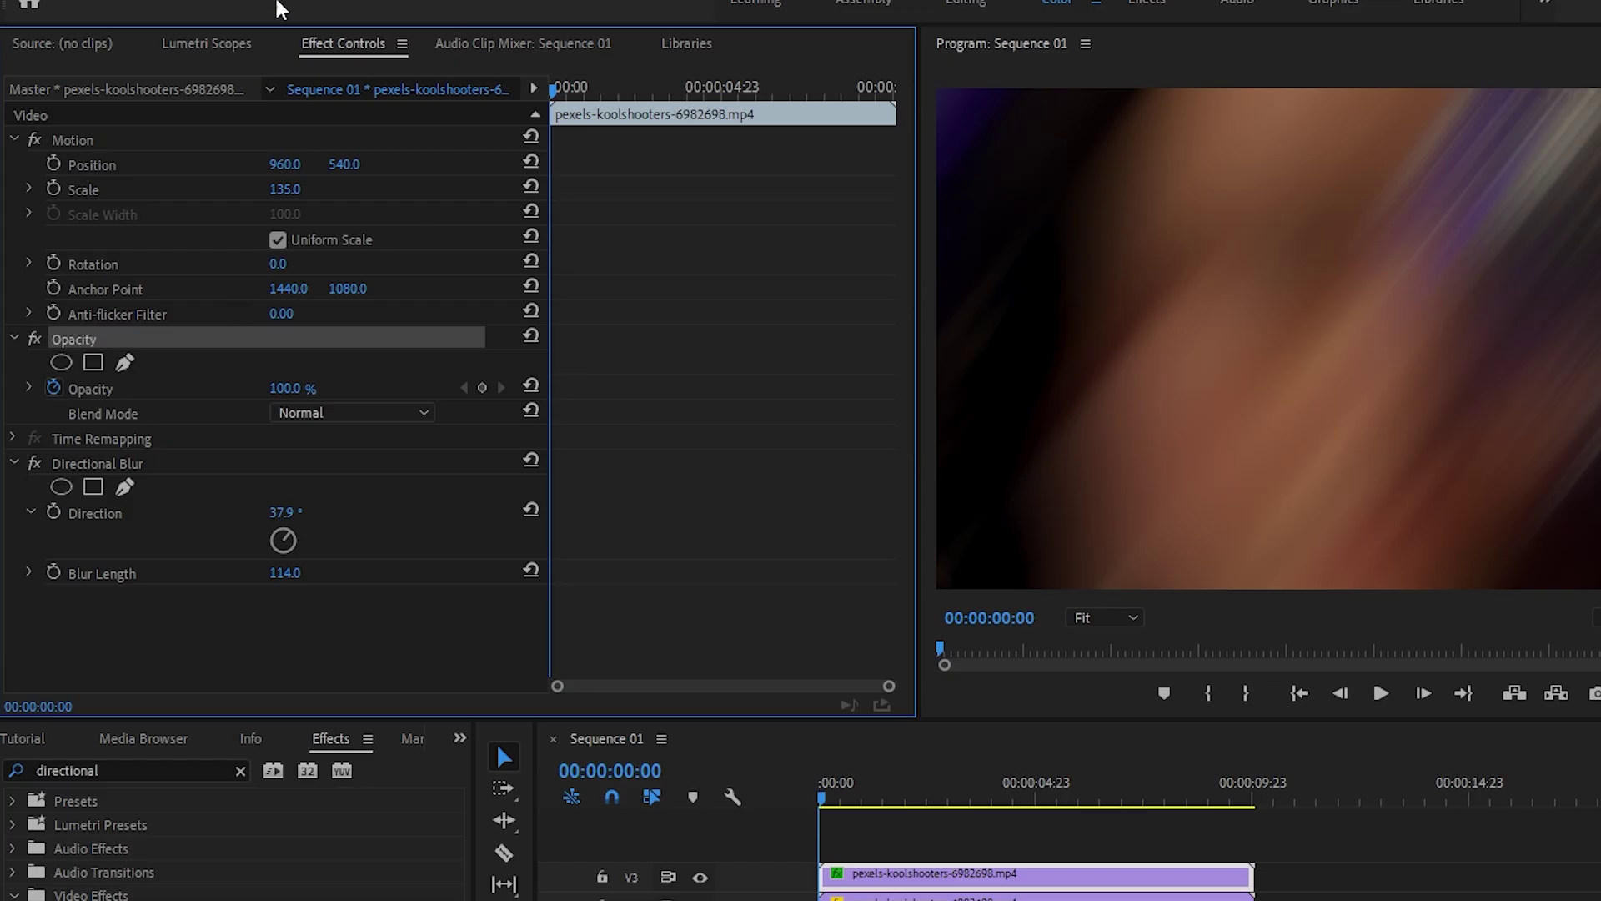
pyautogui.click(73, 391)
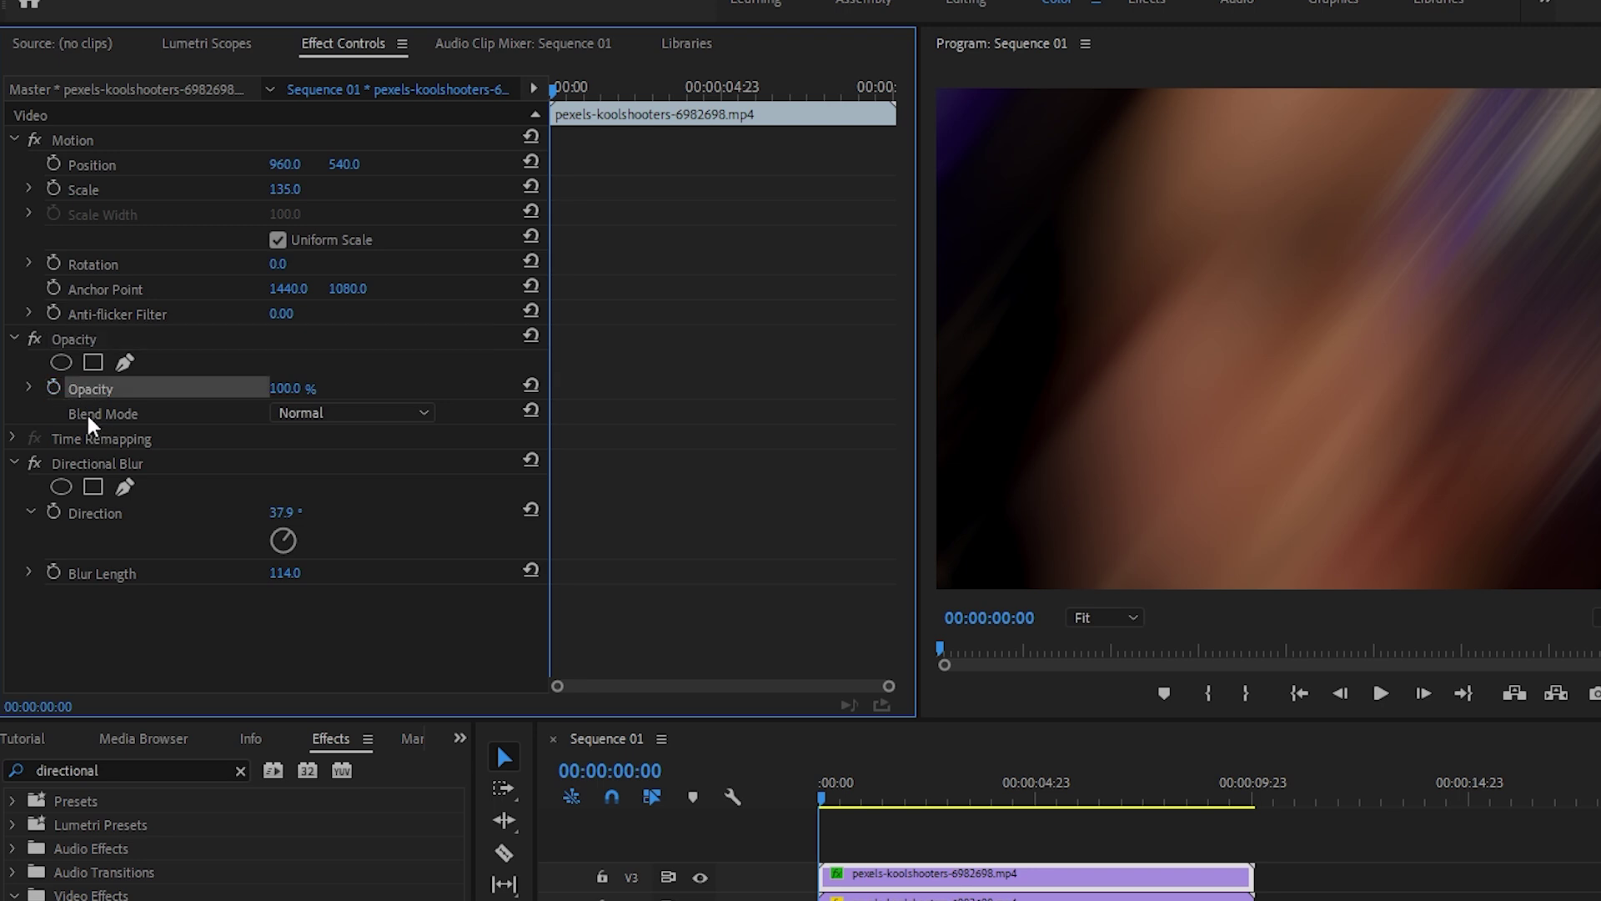
pyautogui.click(342, 411)
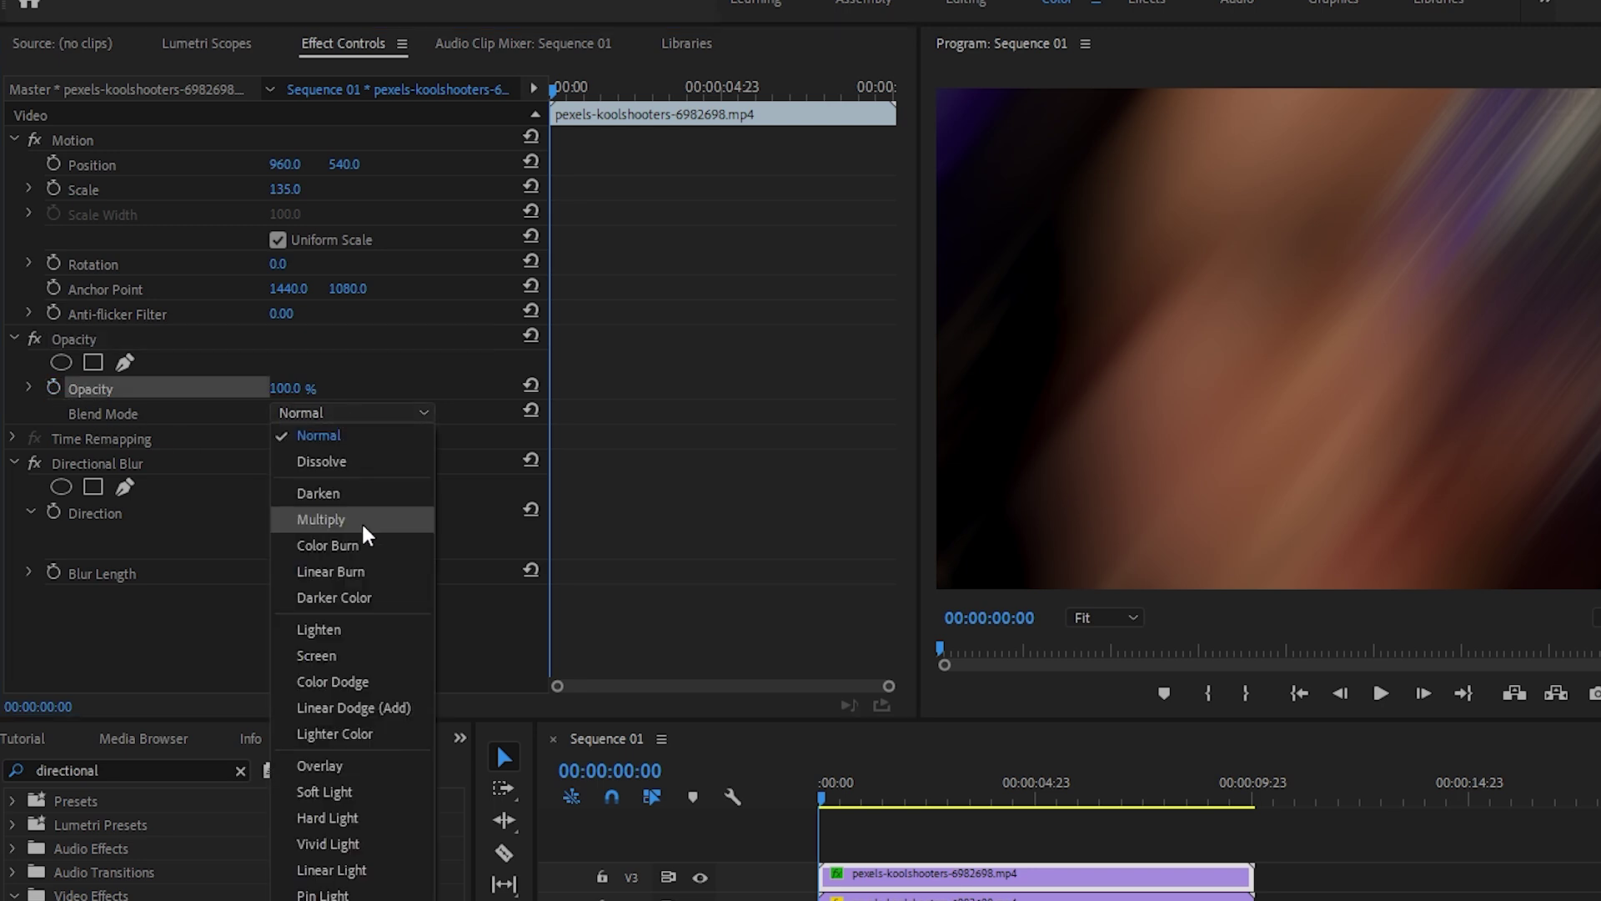
pyautogui.click(339, 654)
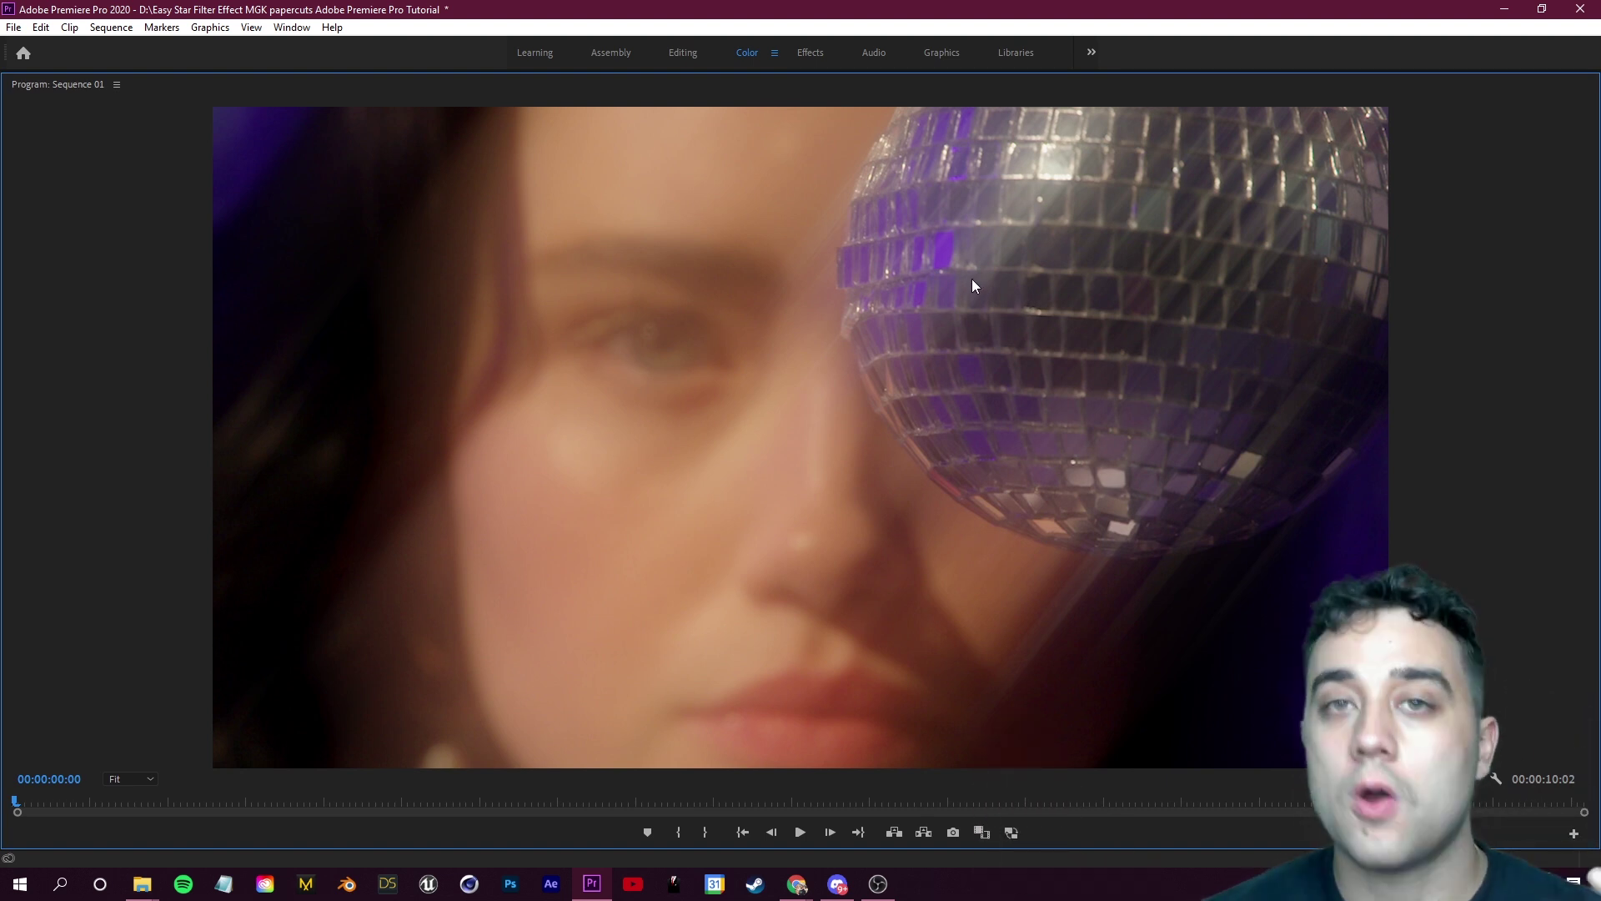
pyautogui.press('`')
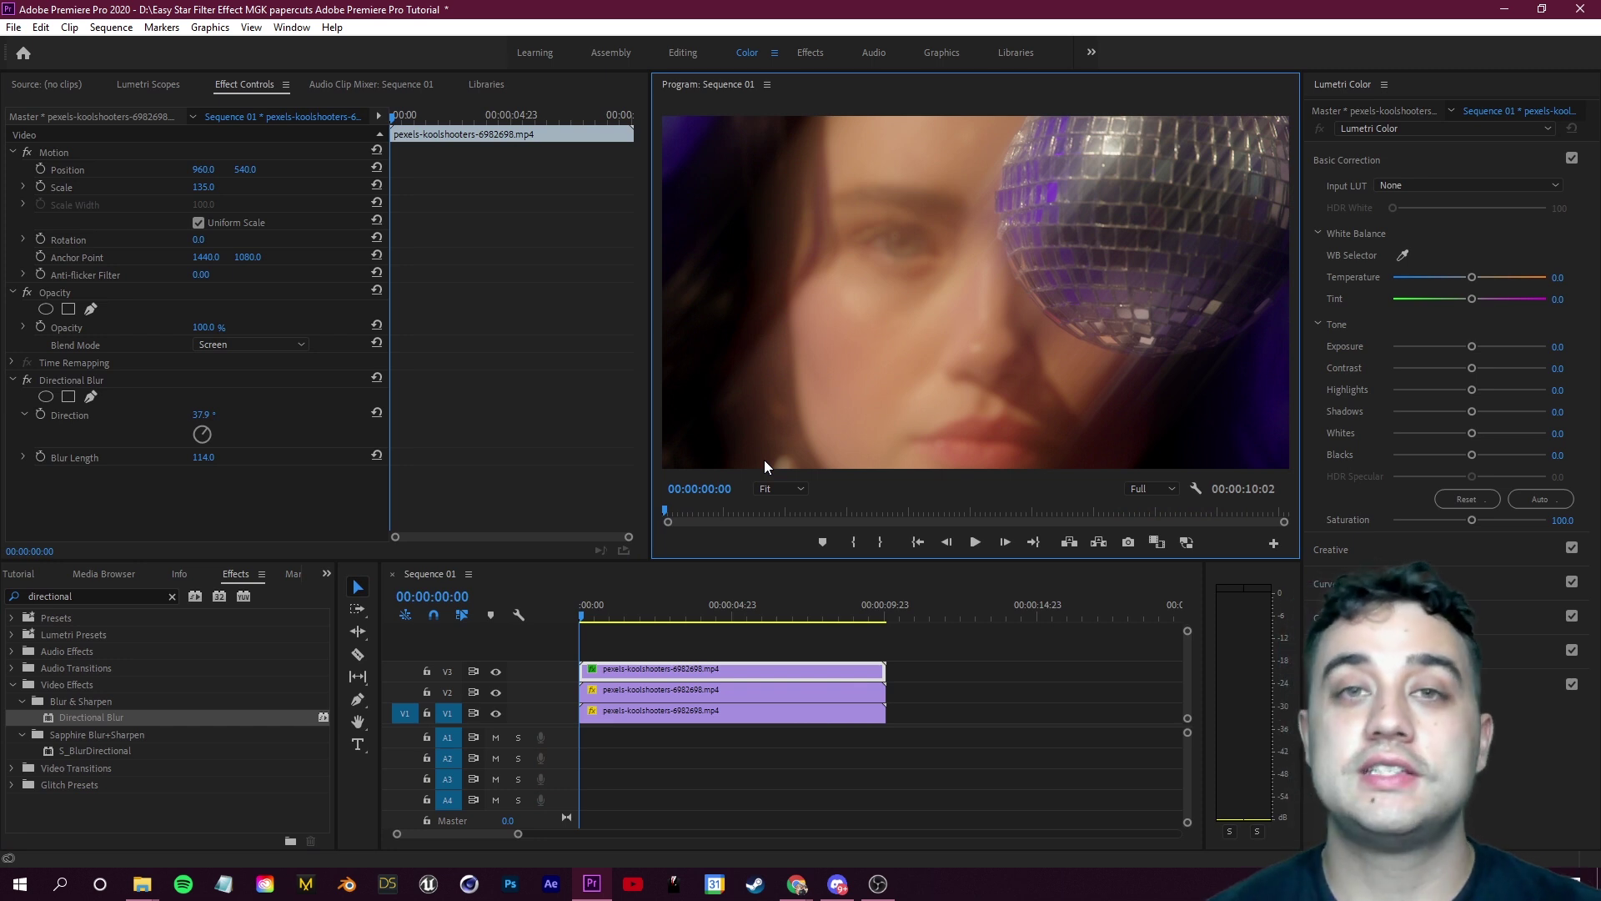
# Apply Directional Blur to the V2 clip with Screen blend mode and Blur Length 120
pyautogui.click(625, 692)
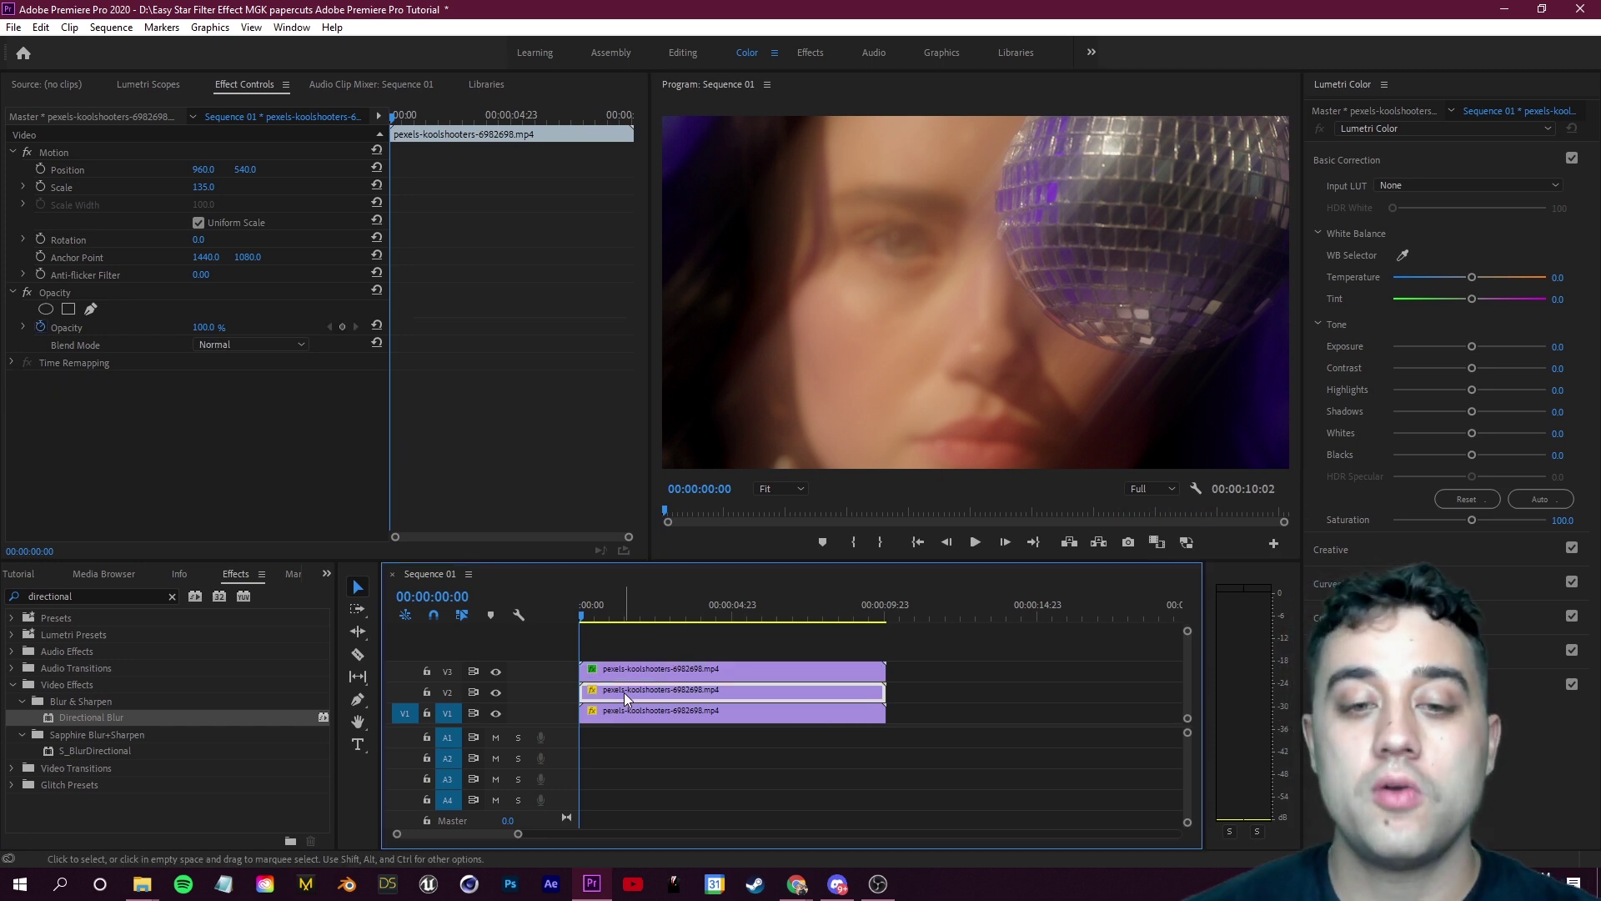
pyautogui.moveTo(81, 722); pyautogui.dragTo(640, 691)
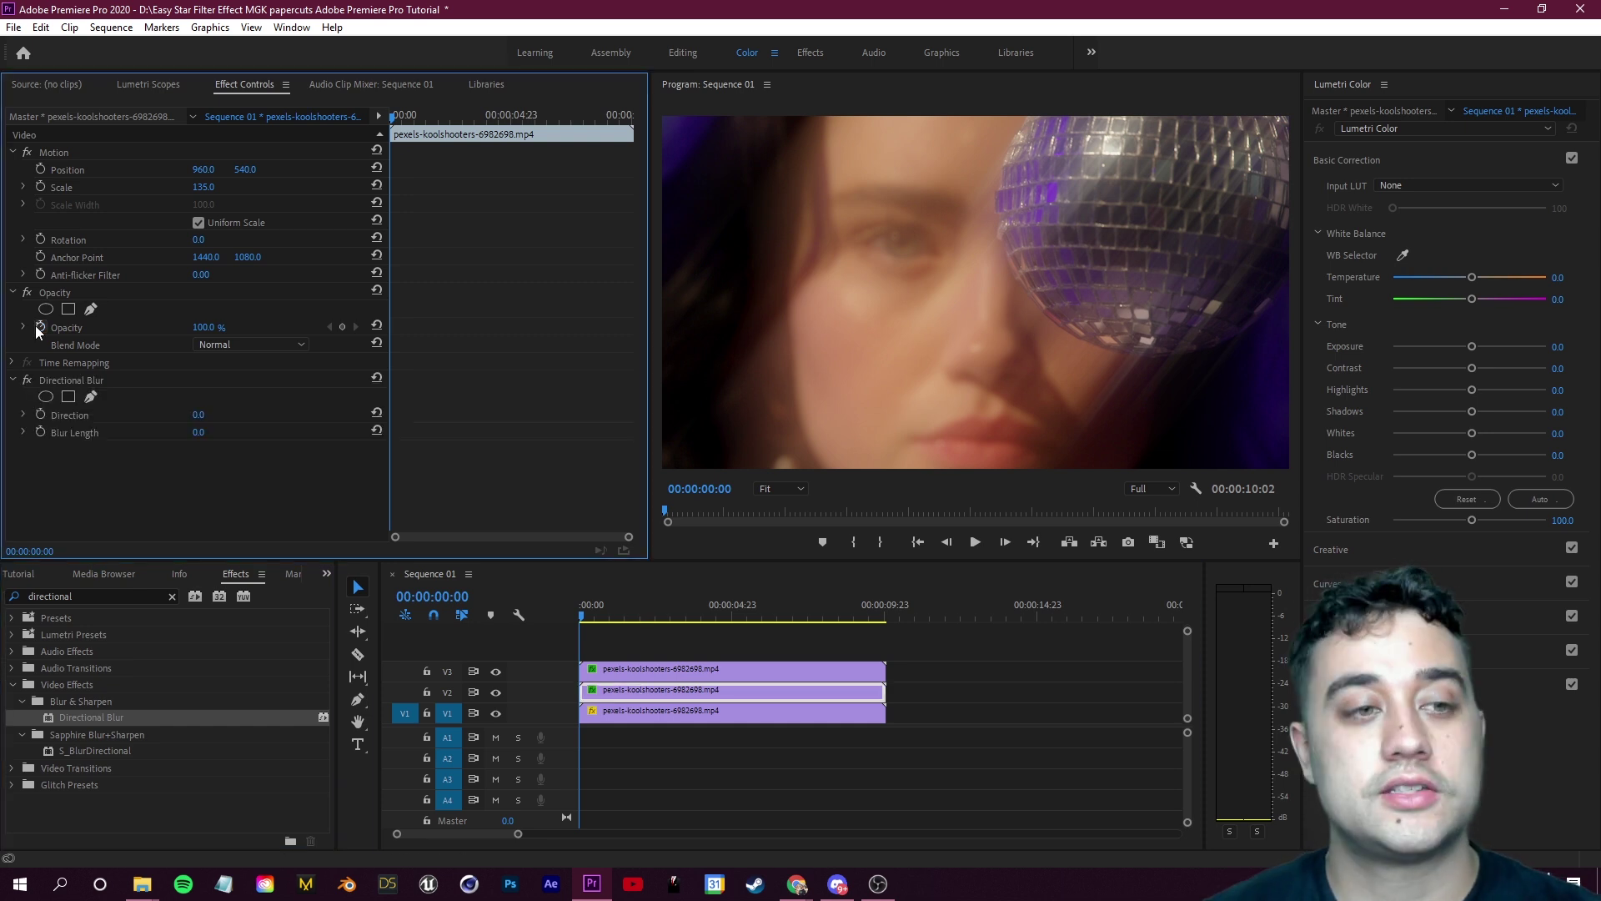
pyautogui.click(641, 689)
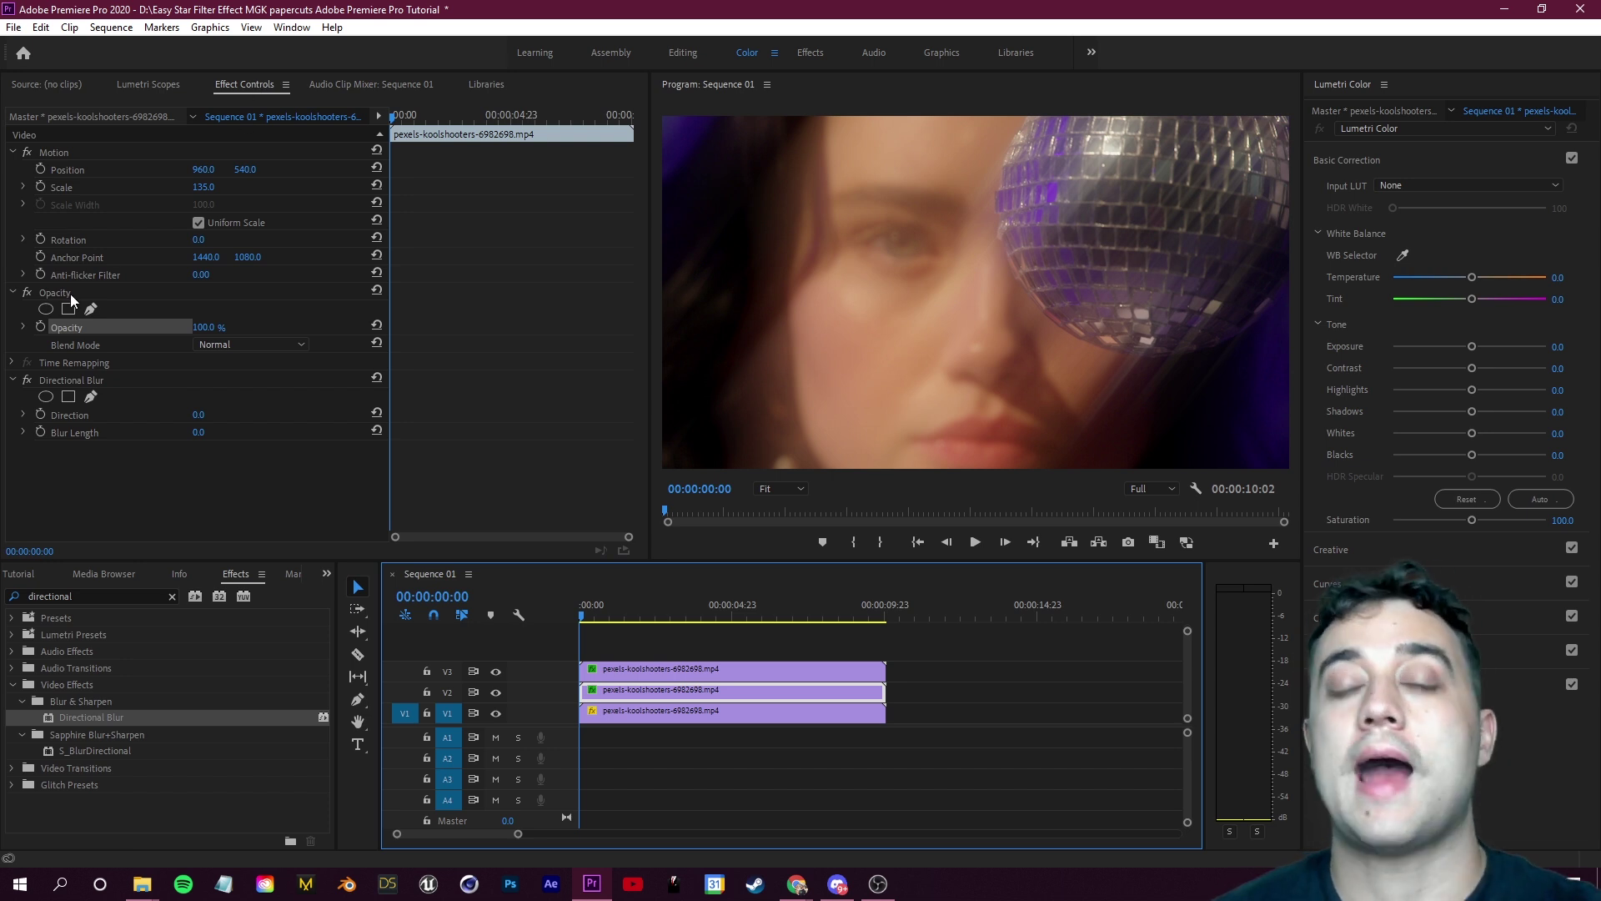
pyautogui.click(247, 345)
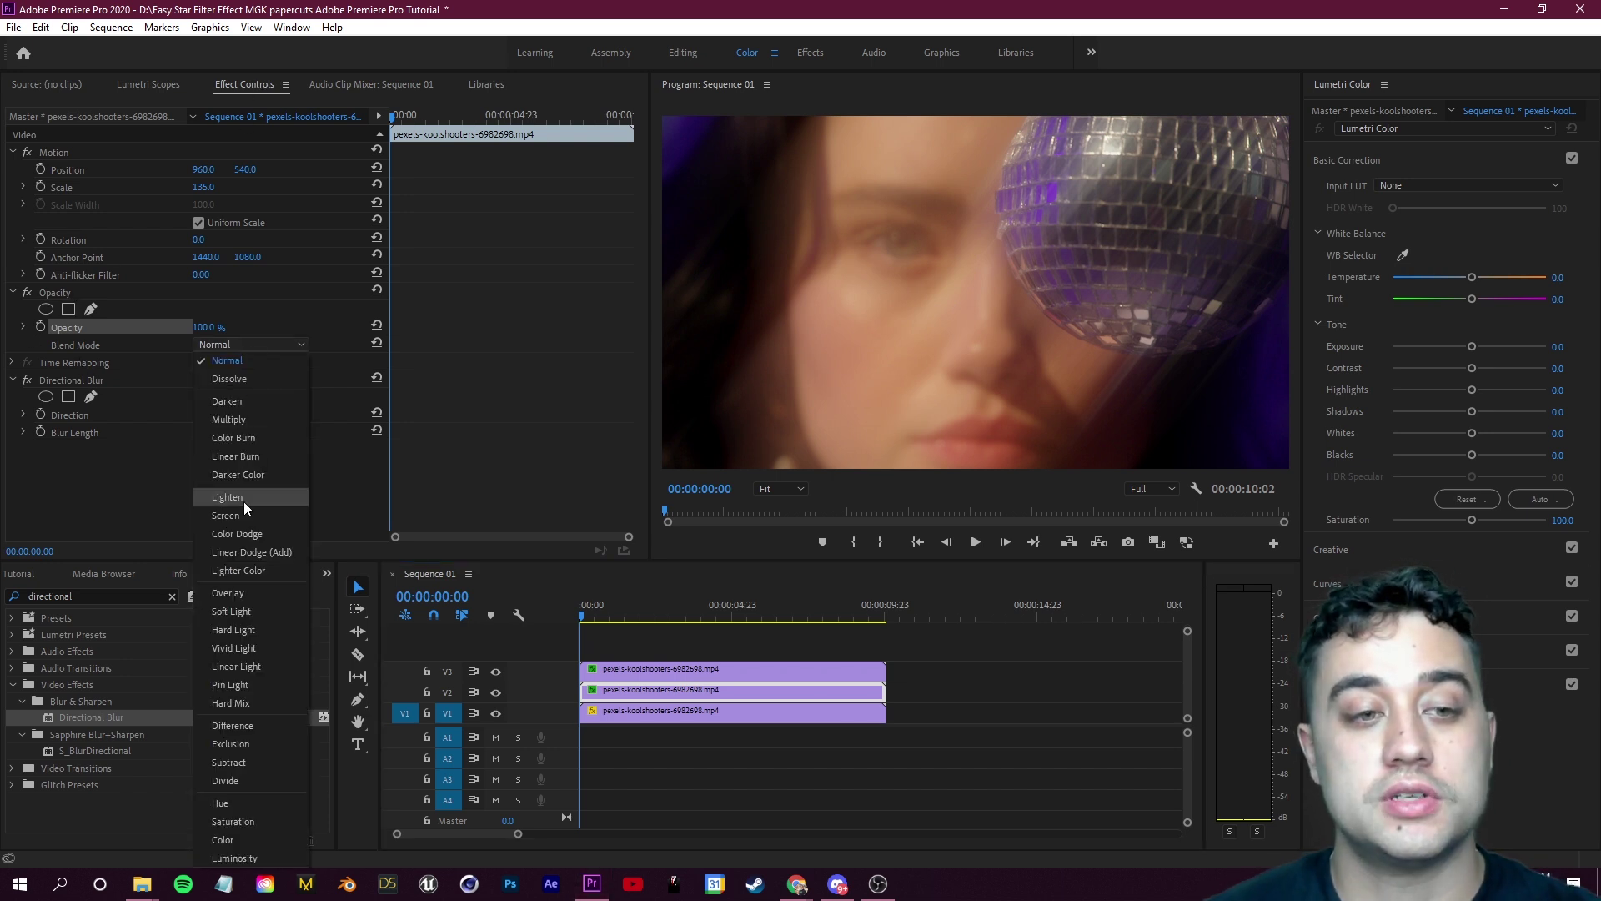
pyautogui.click(238, 516)
pyautogui.write('120')
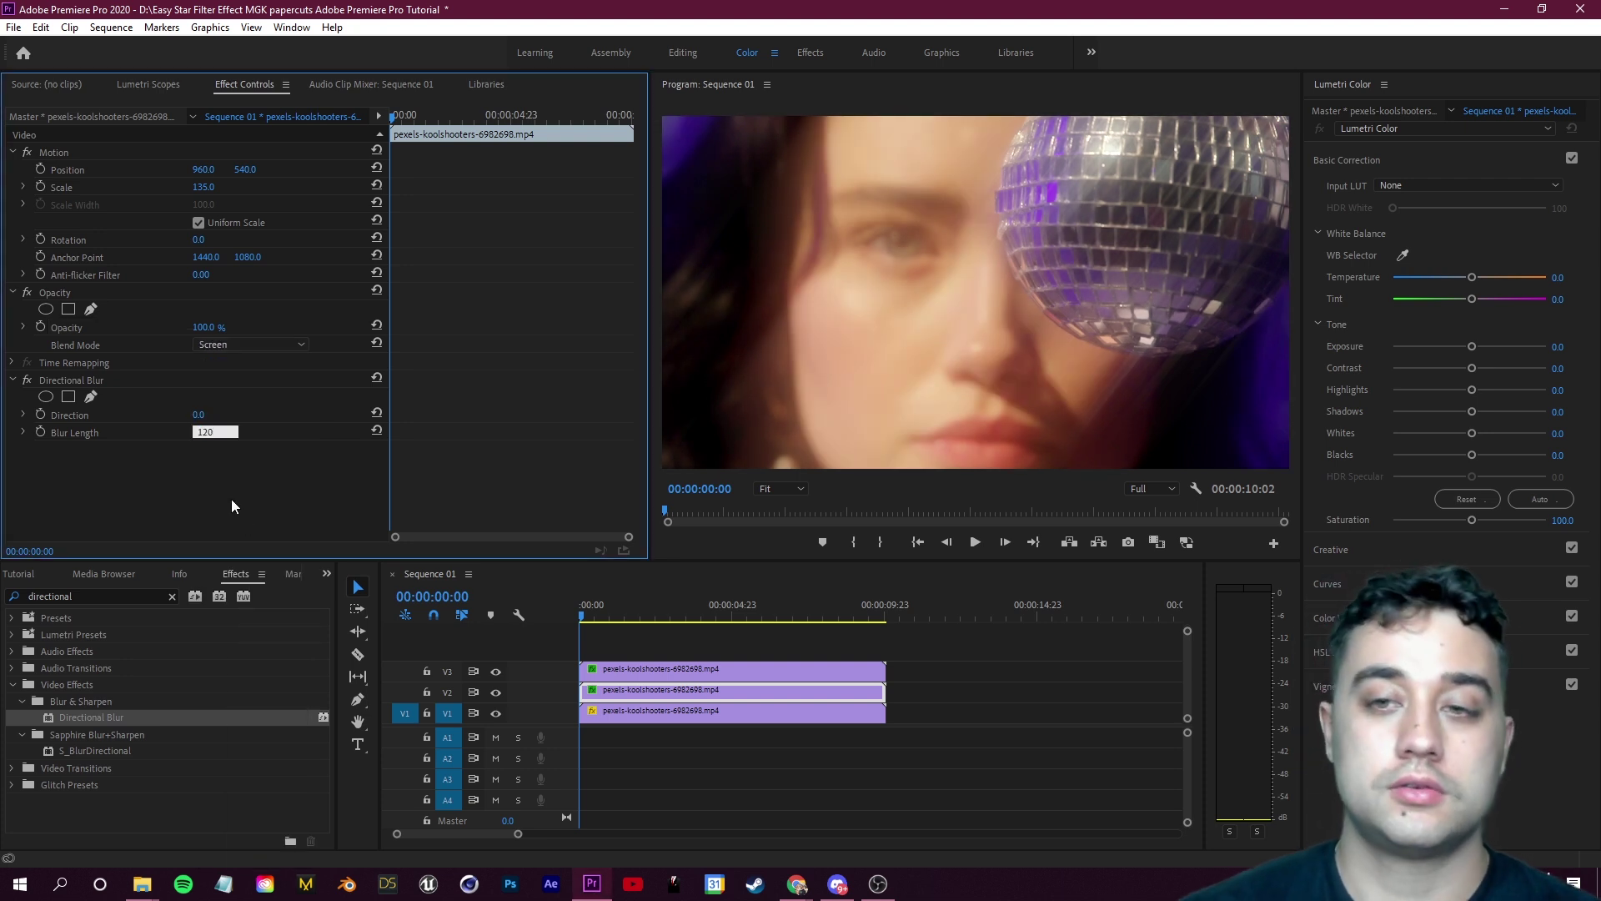
pyautogui.press('Return')
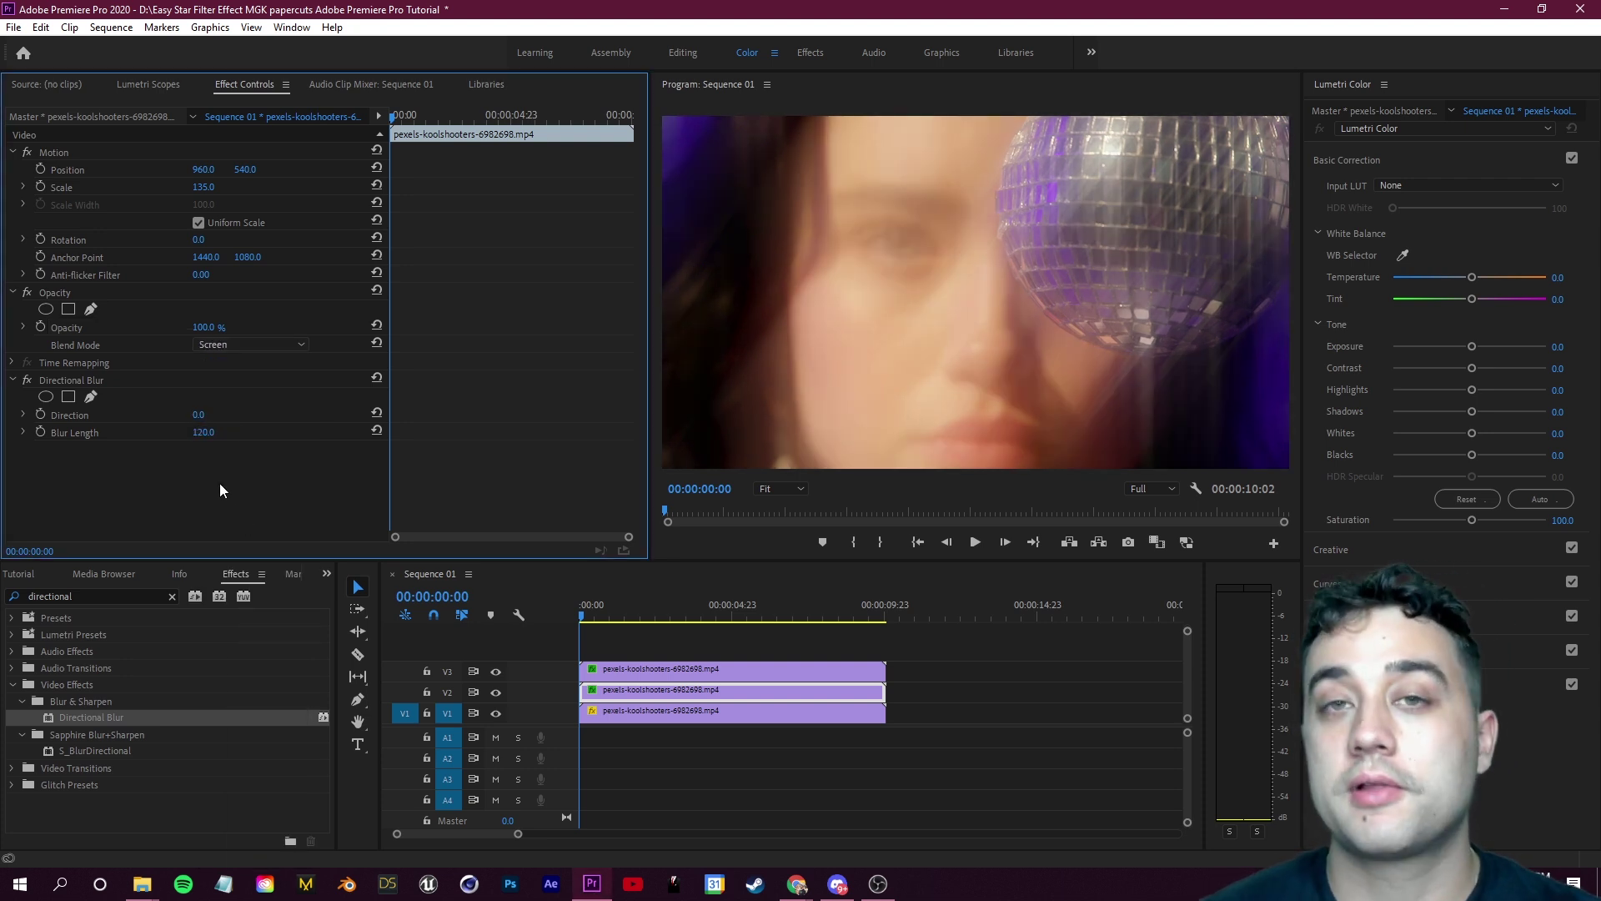
# Angle the V3 blur to 37.9° and the V2 blur to -37.9°, then play the preview
pyautogui.click(23, 415)
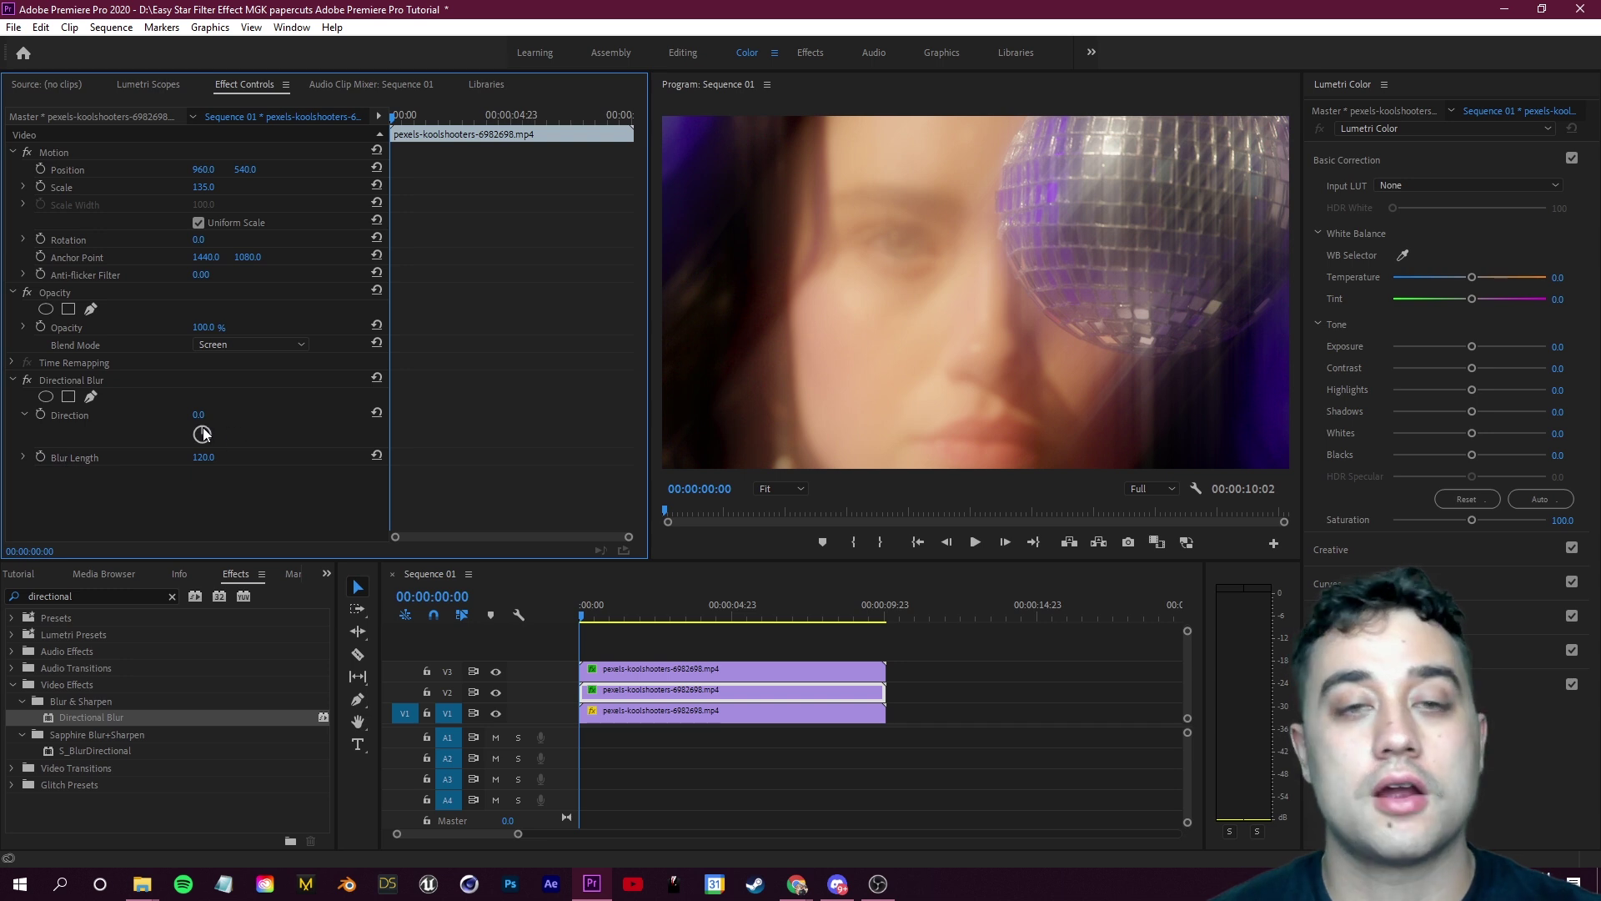
pyautogui.click(663, 668)
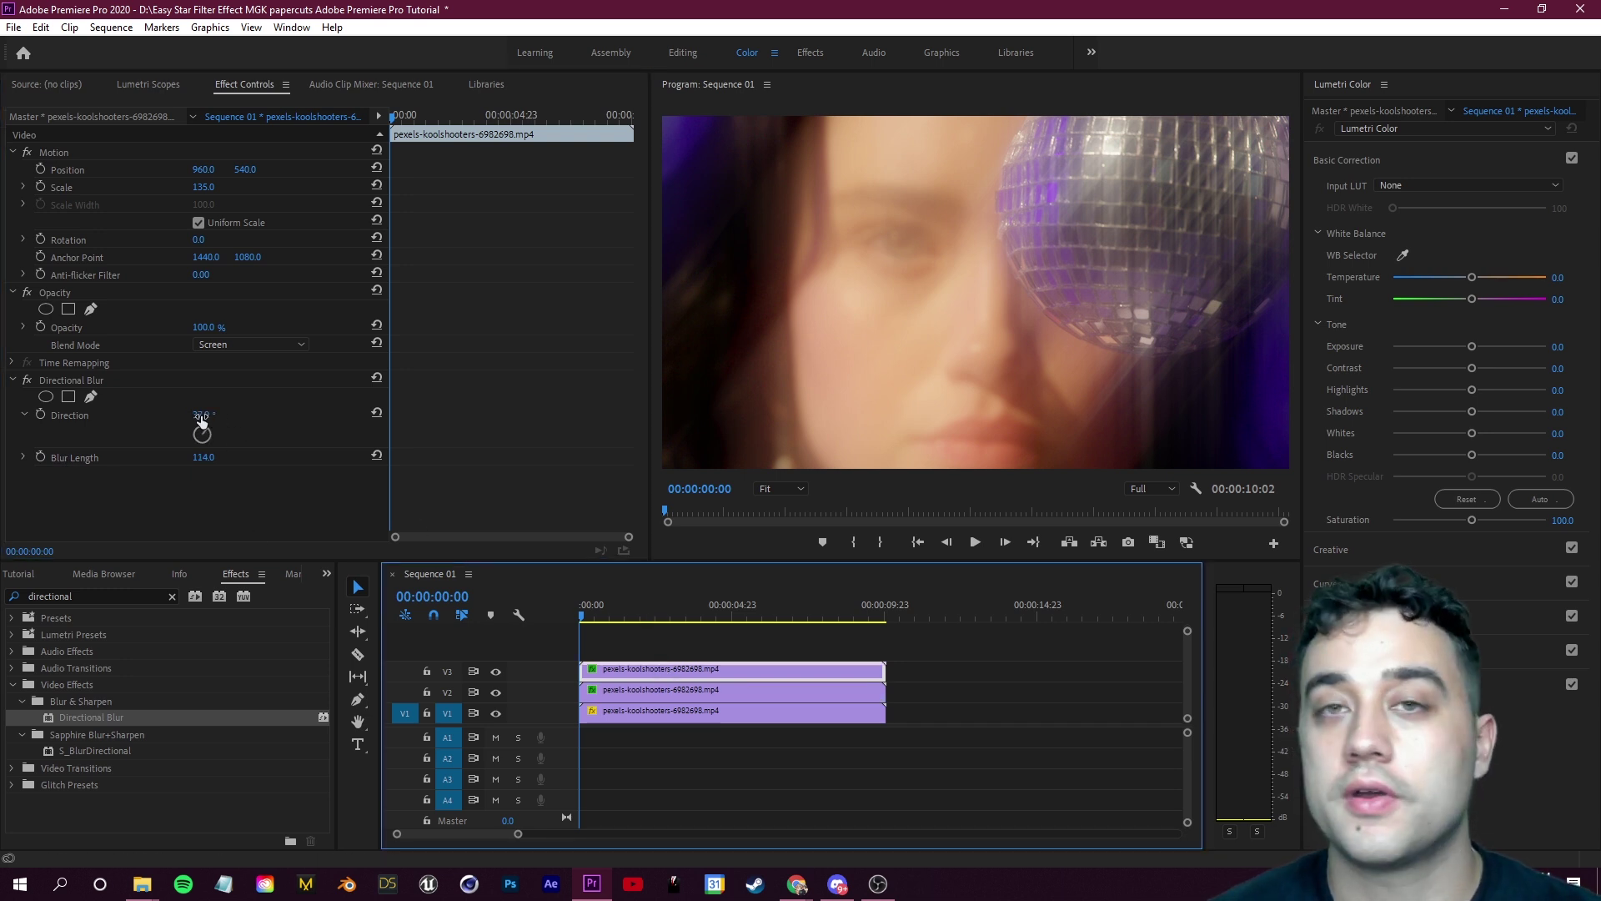
pyautogui.moveTo(201, 421); pyautogui.dragTo(200, 421)
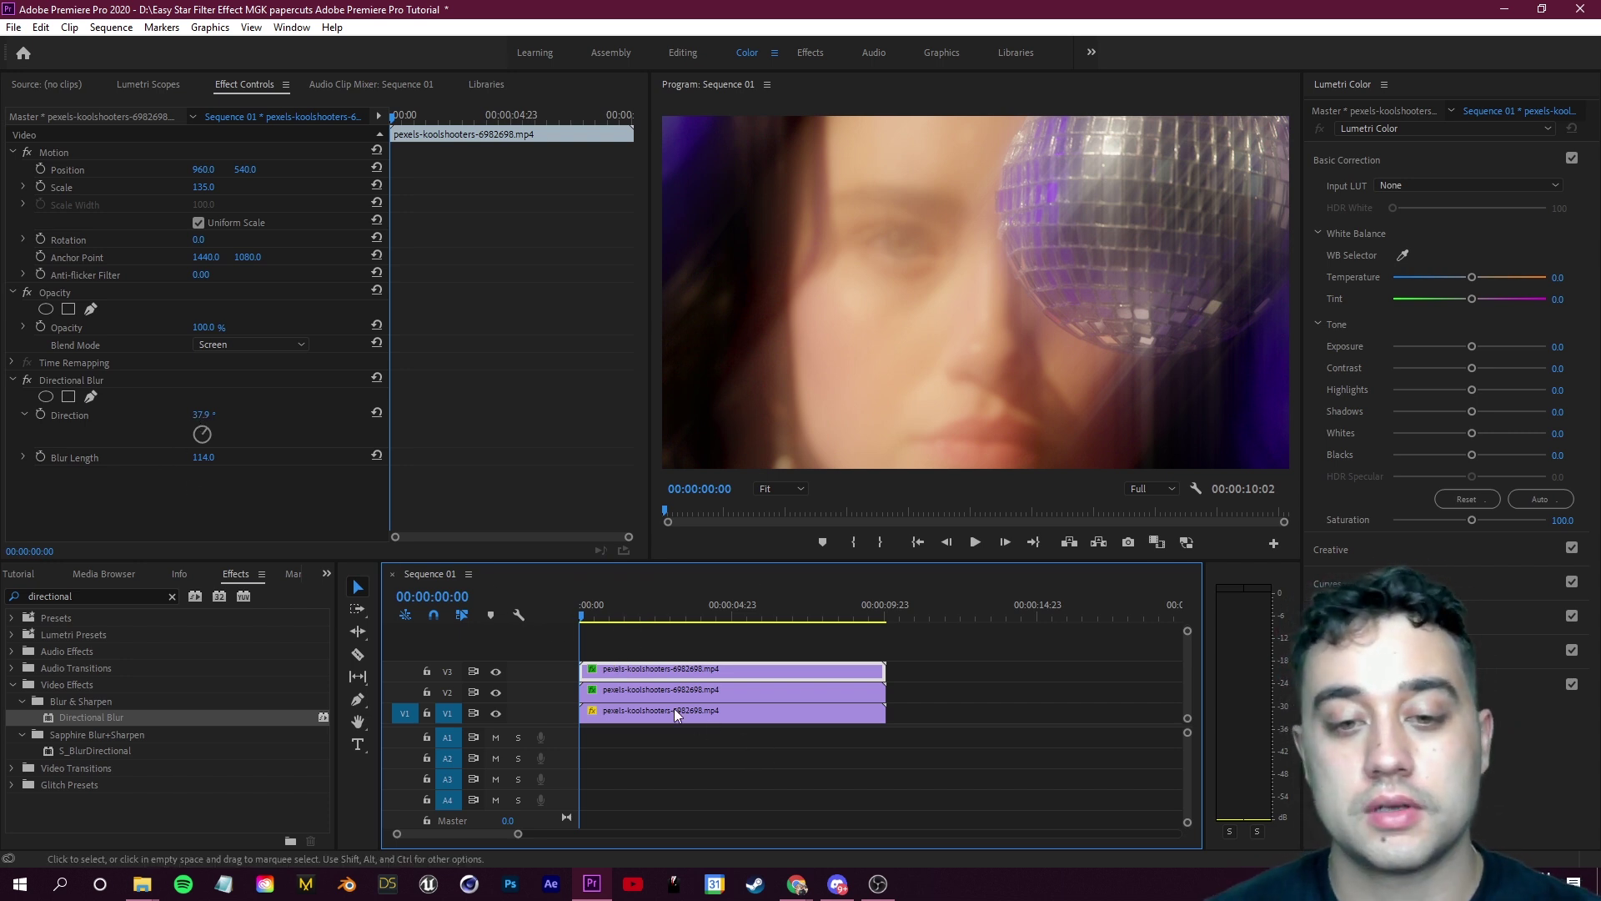
pyautogui.click(644, 694)
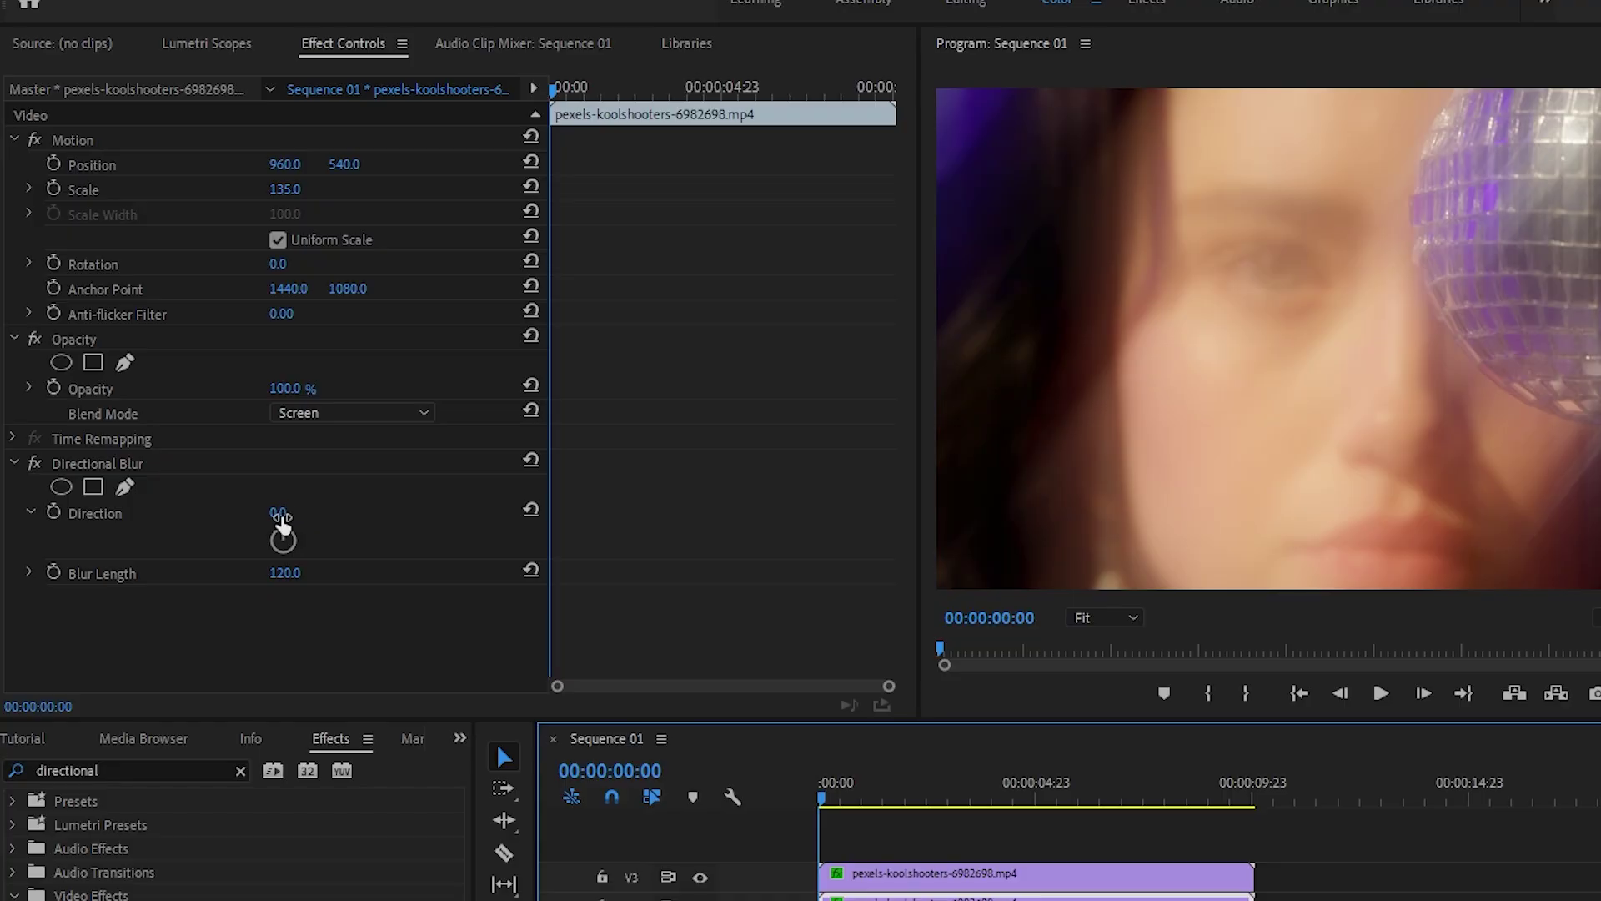
pyautogui.click(279, 515)
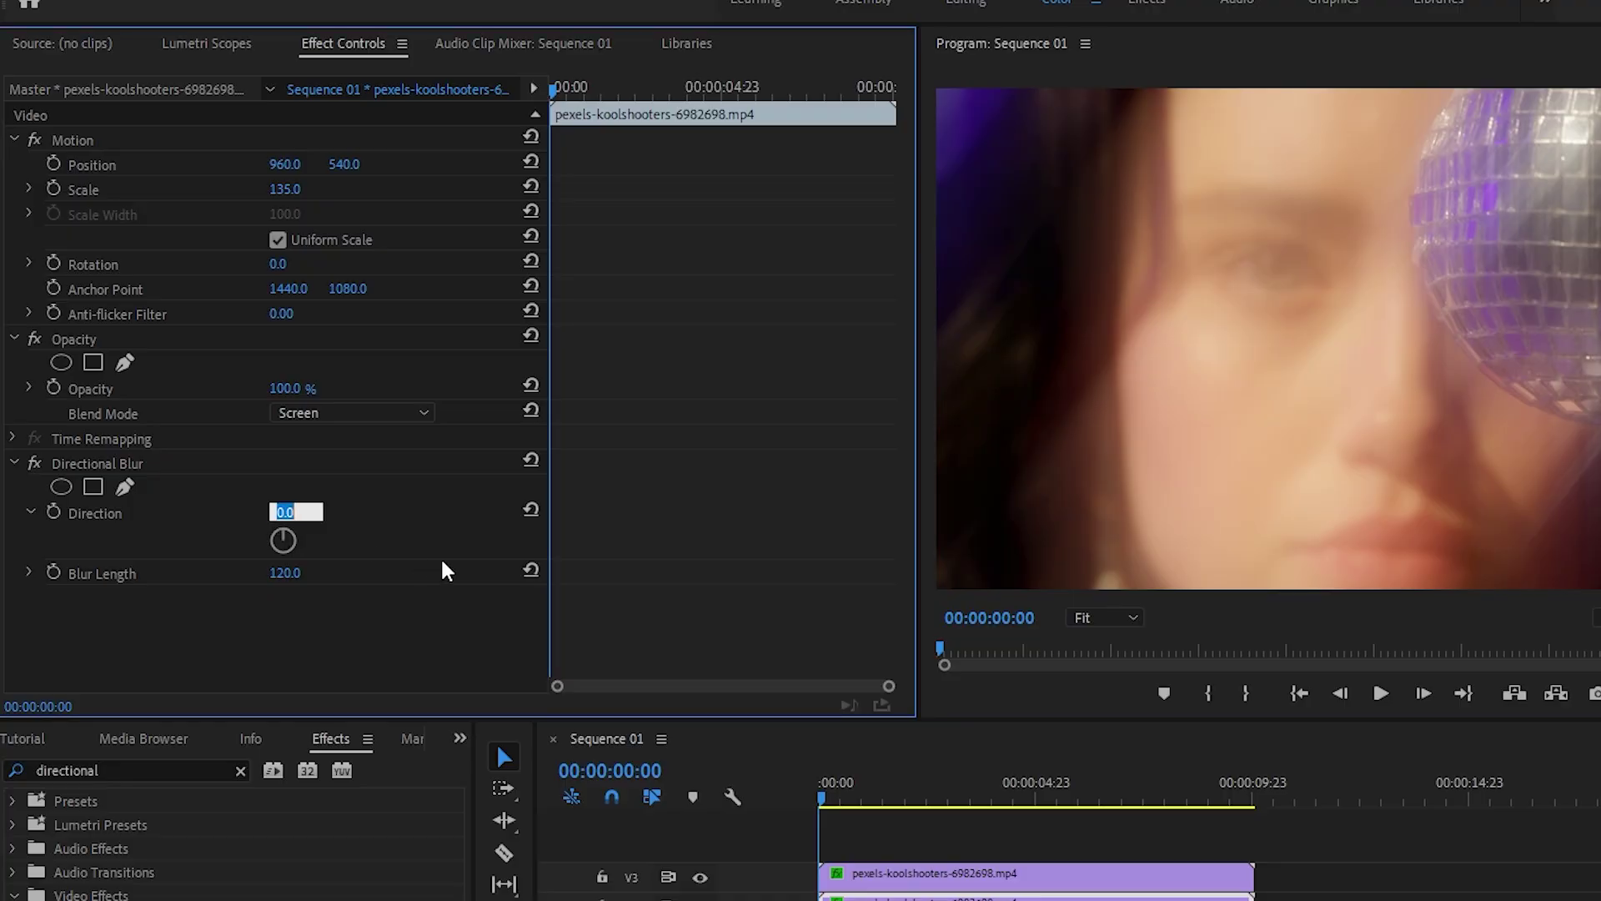
pyautogui.write('-37.9')
pyautogui.press('Return')
pyautogui.press('`')
pyautogui.press('space')
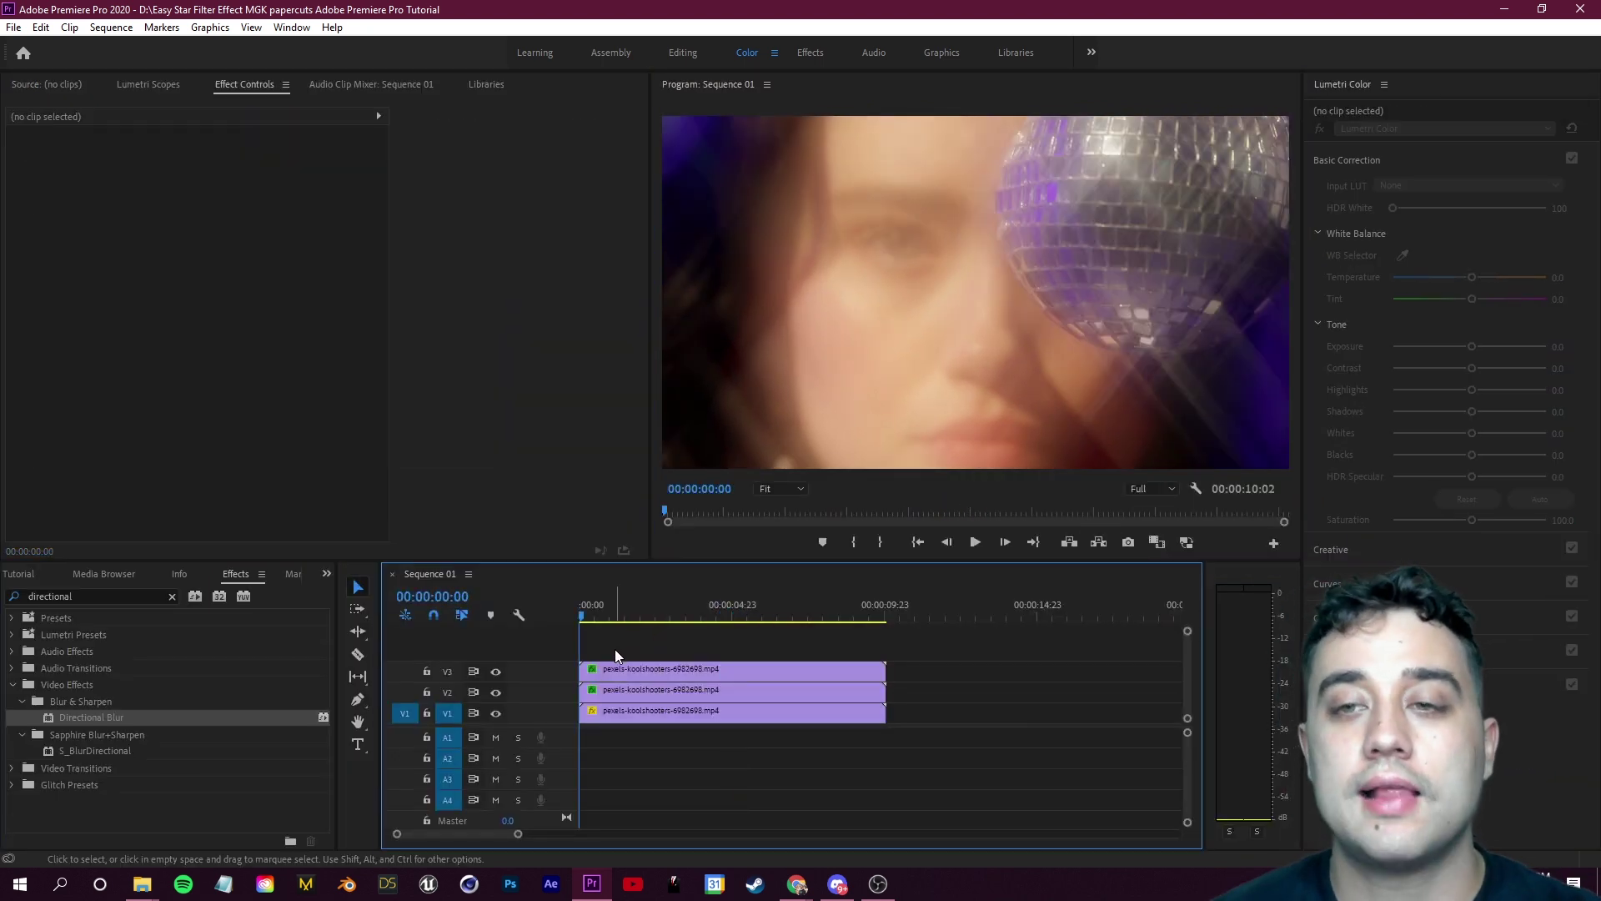
# Nest the blurred V2 and V3 duplicates as Nested Sequence 02 and select the nested clip
pyautogui.moveTo(597, 633); pyautogui.dragTo(714, 688)
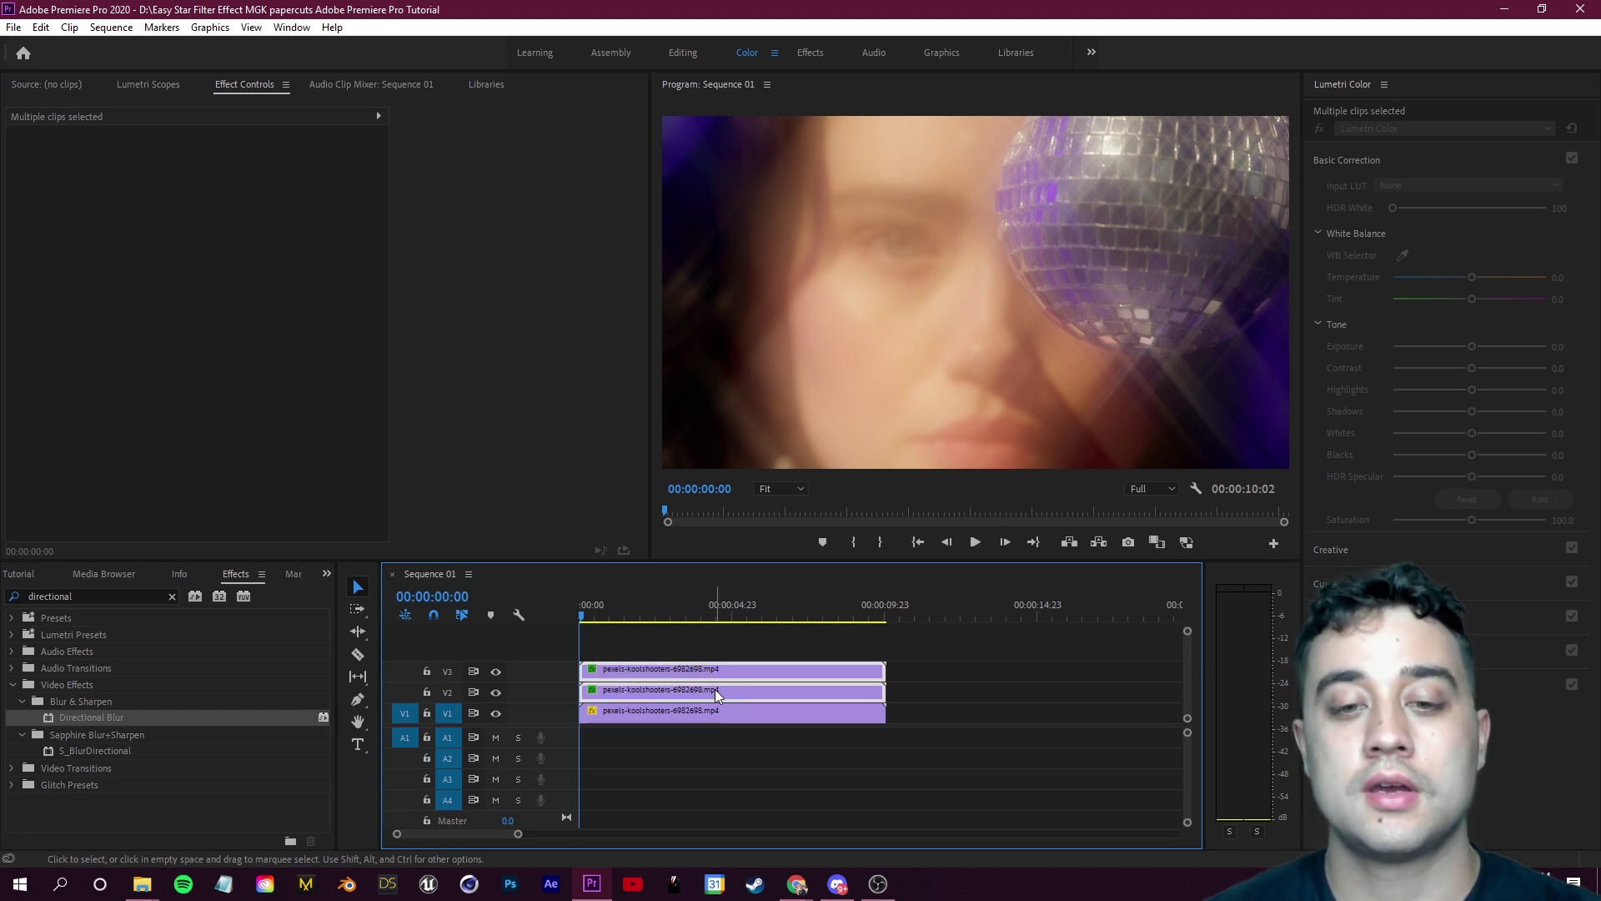
pyautogui.rightClick(710, 688)
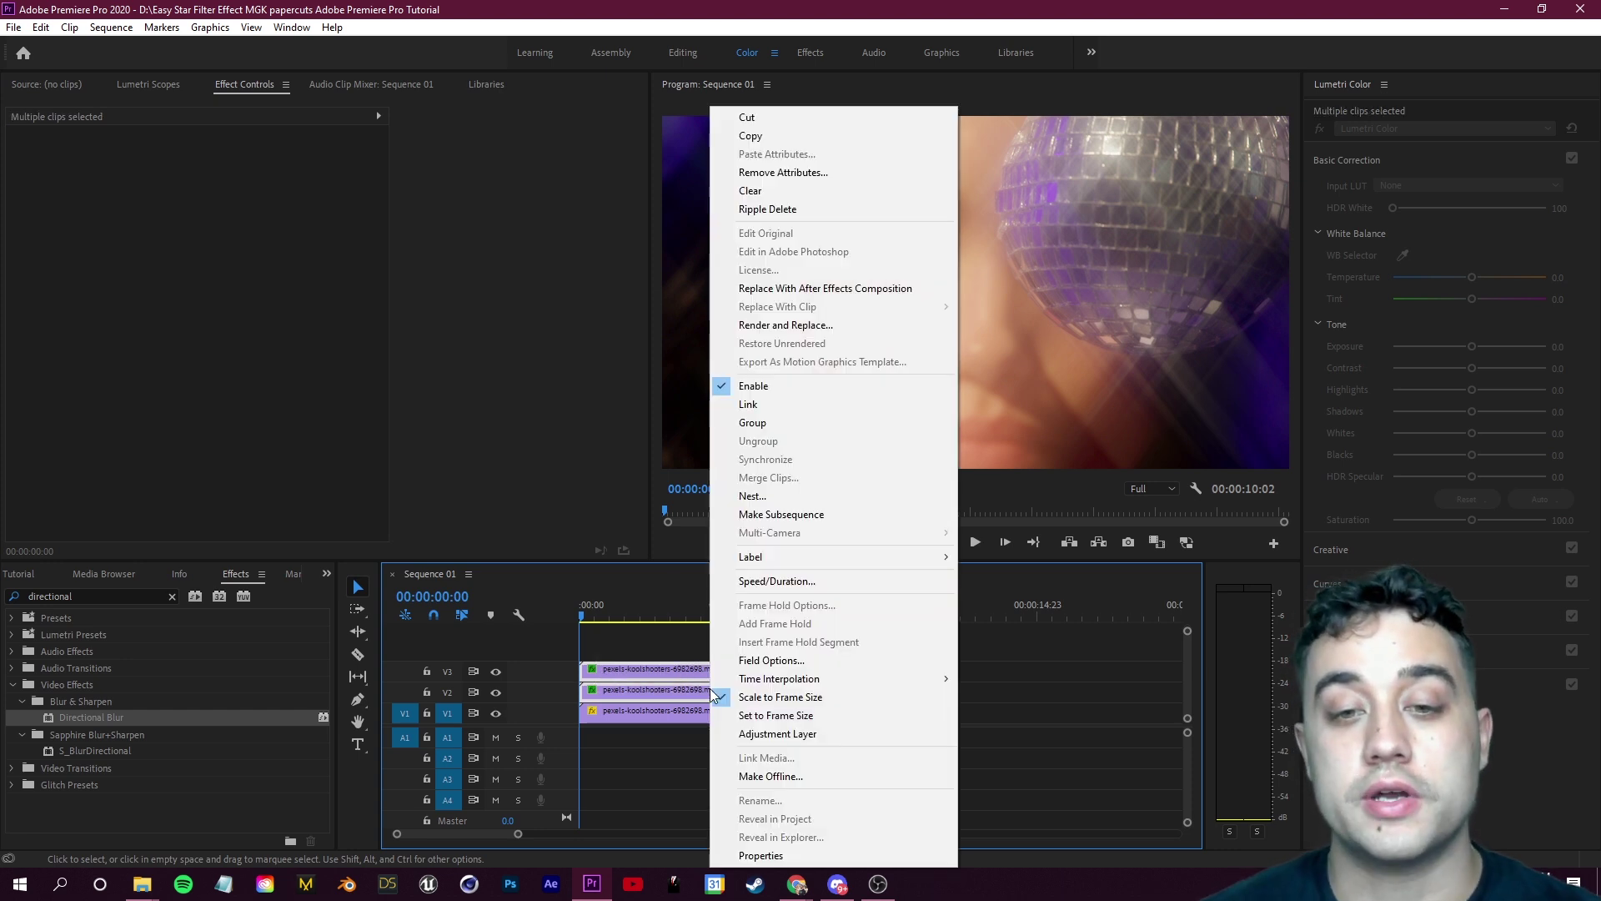
pyautogui.click(736, 498)
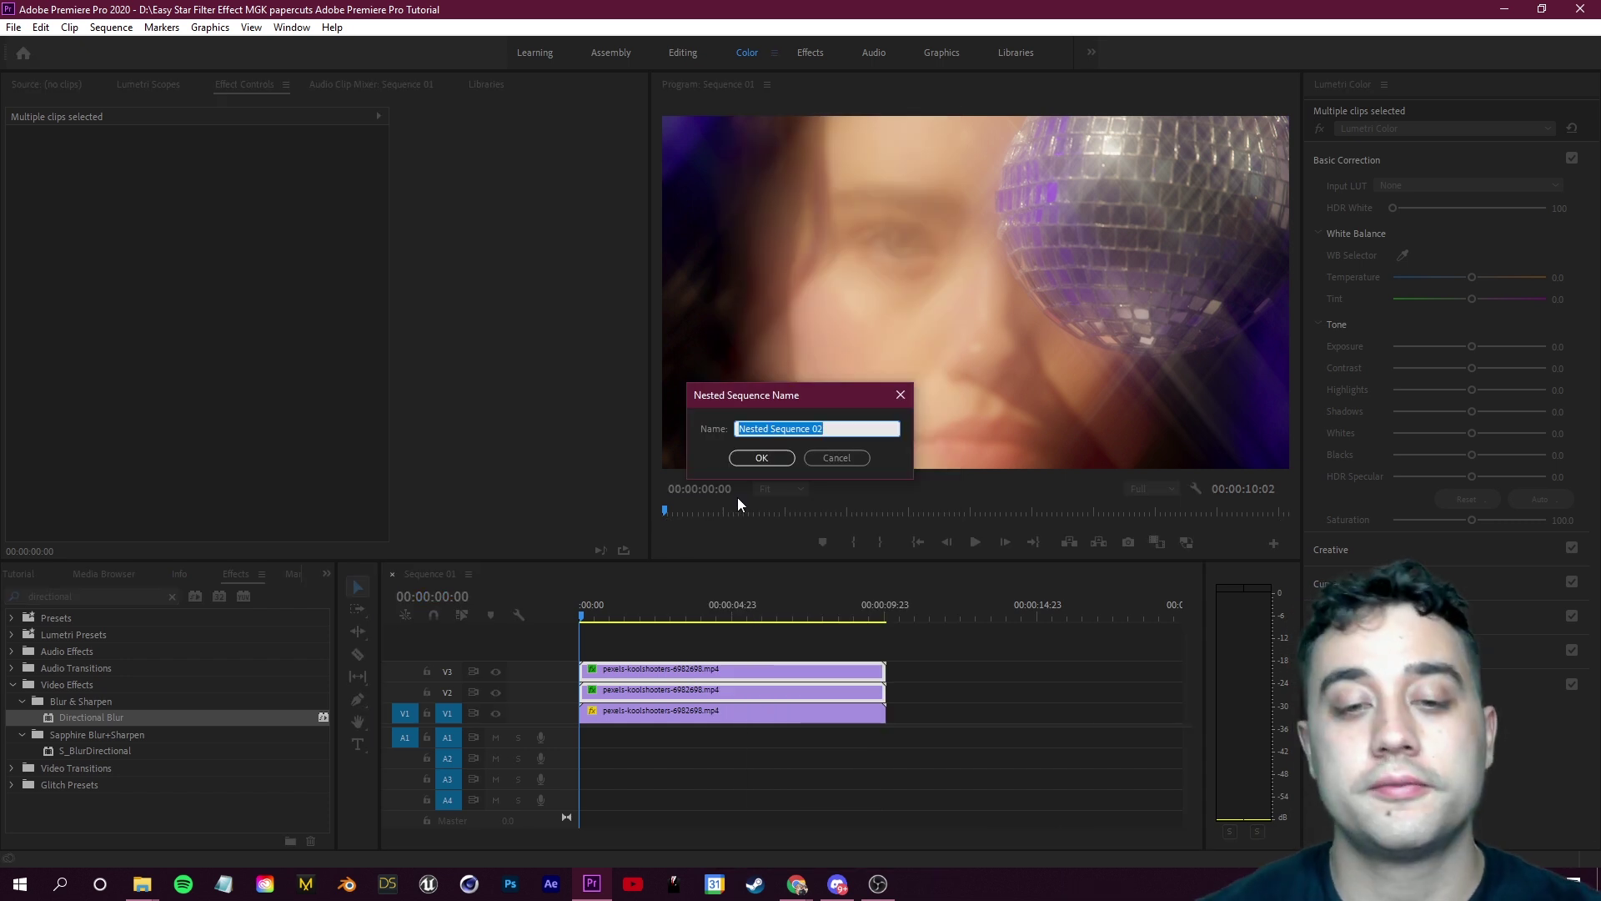
pyautogui.press('Return')
pyautogui.moveTo(583, 614)
pyautogui.mouseDown()
pyautogui.moveTo(614, 609)
pyautogui.moveTo(588, 611)
pyautogui.mouseUp()
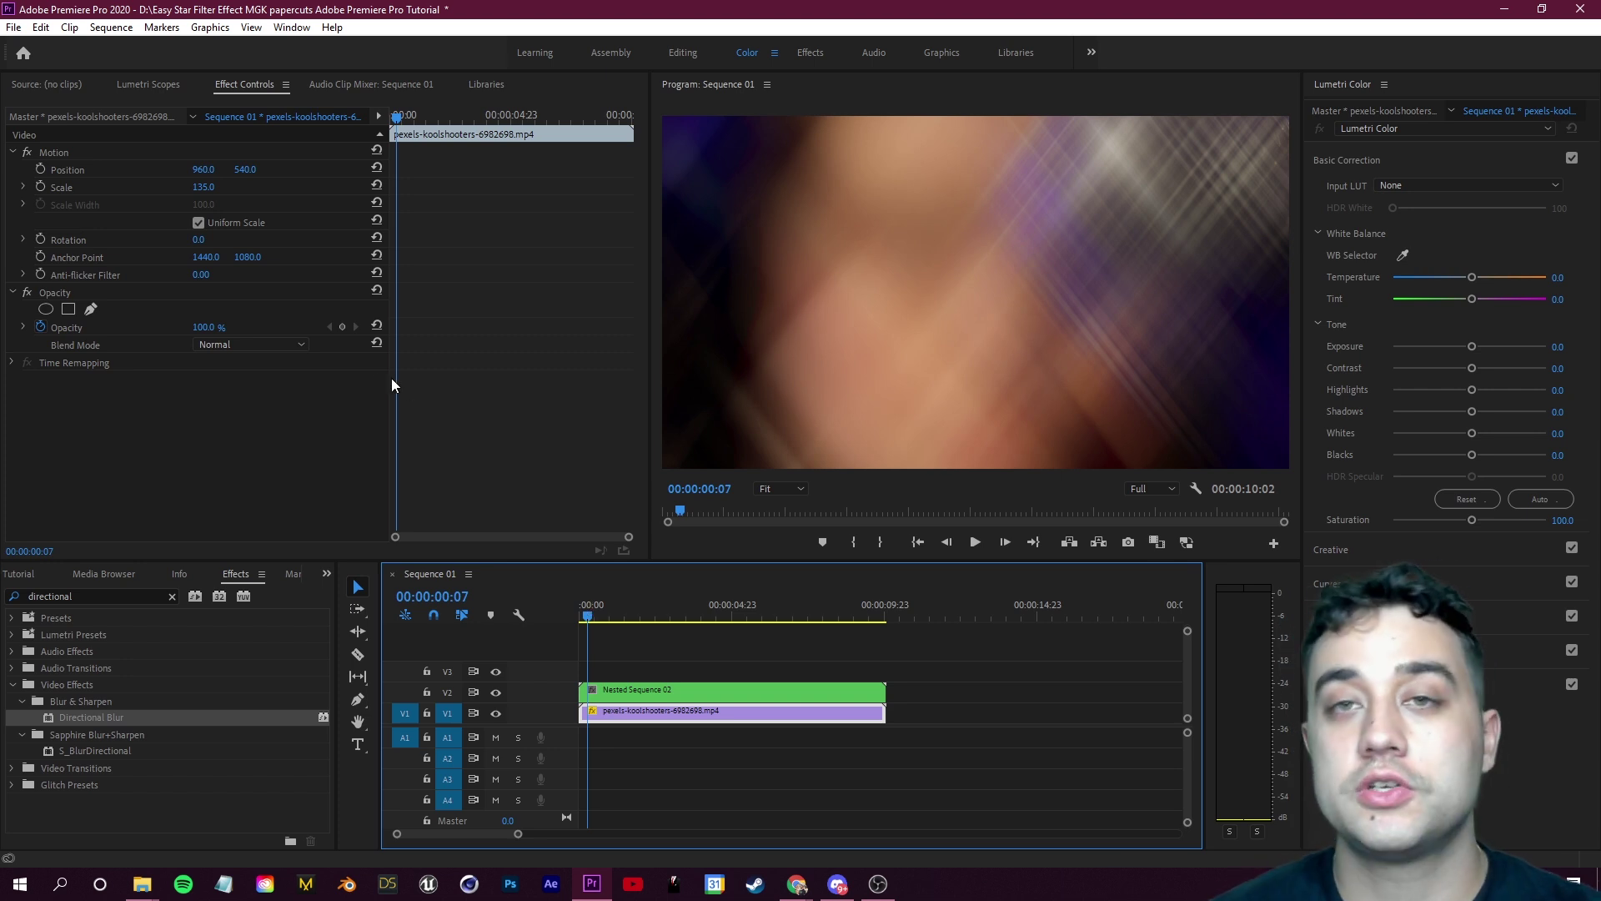
pyautogui.click(696, 642)
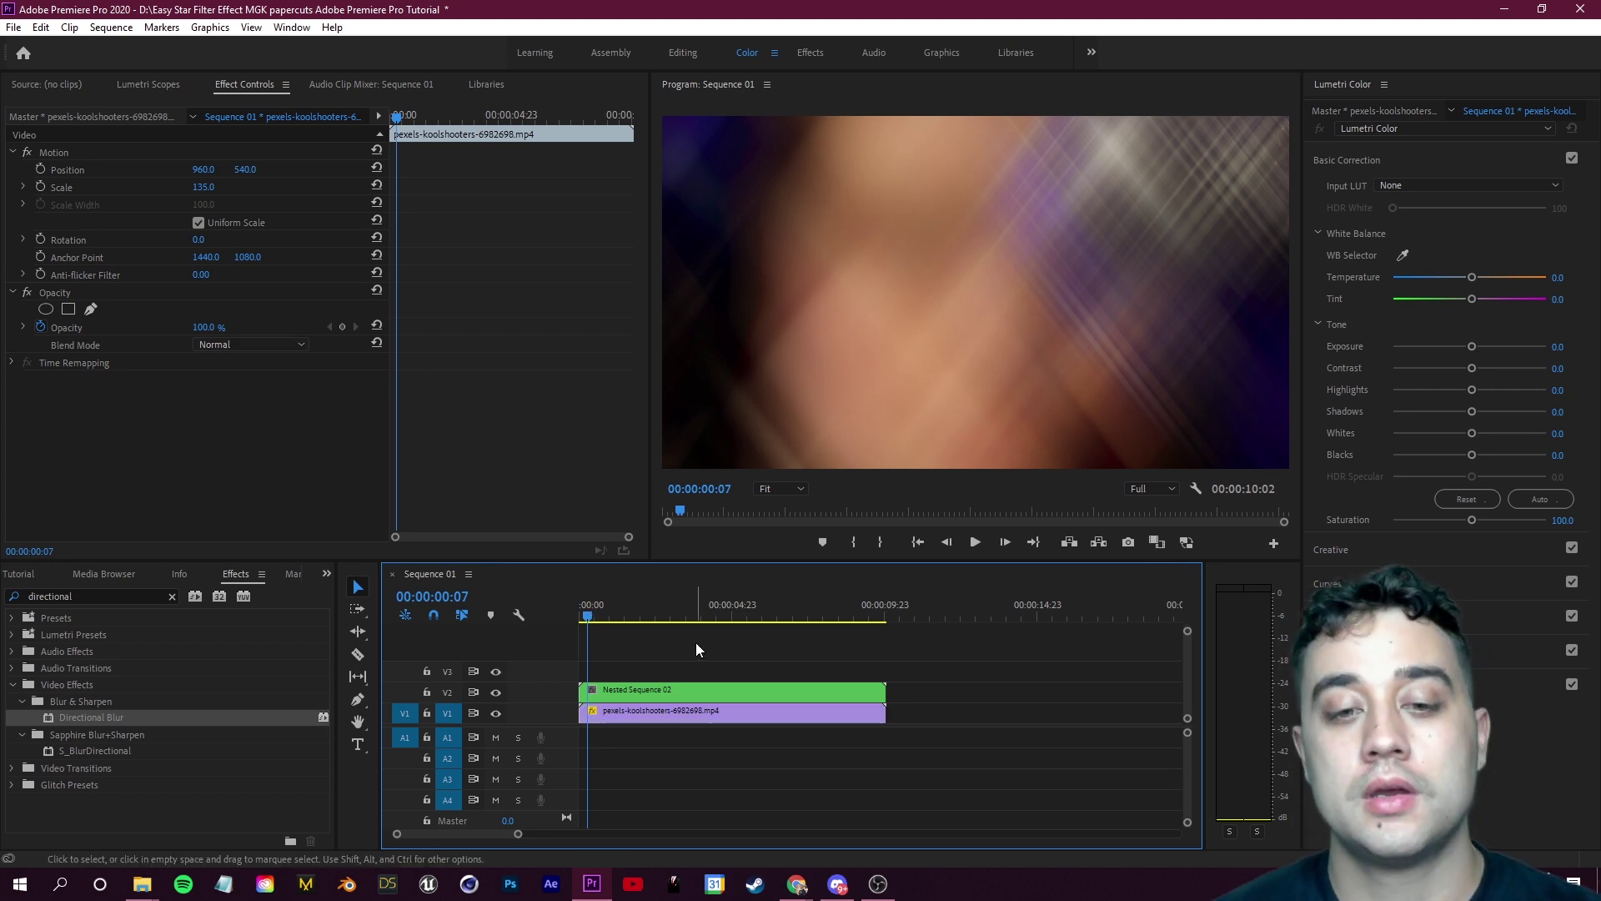
pyautogui.click(652, 688)
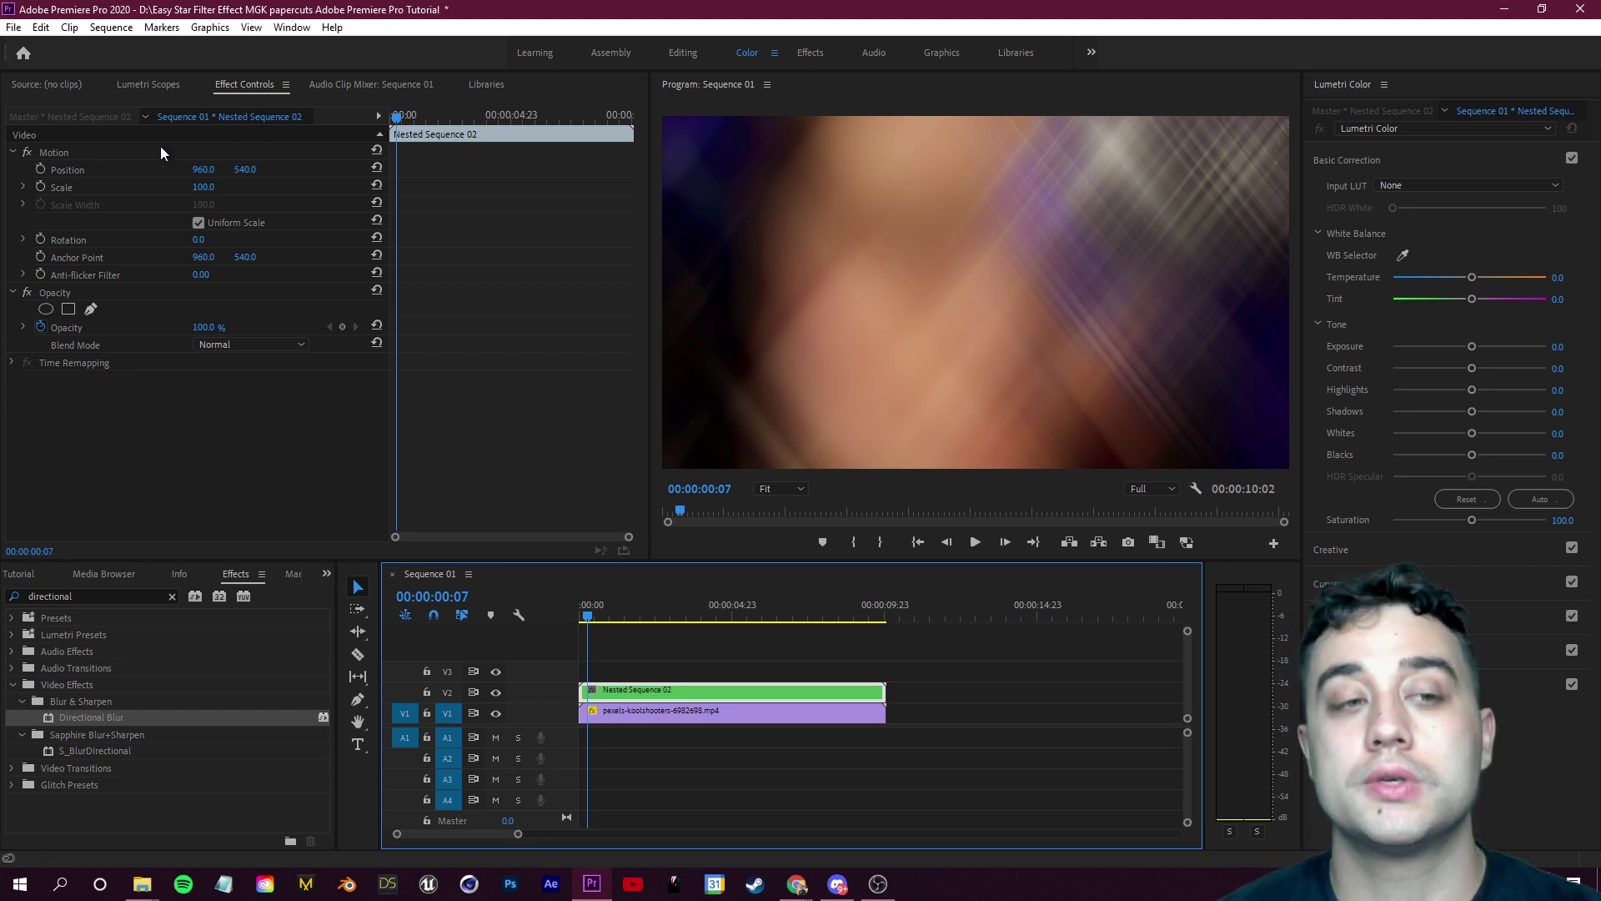
# Set Nested Sequence 02's blend mode to Screen and review the composite
pyautogui.click(215, 343)
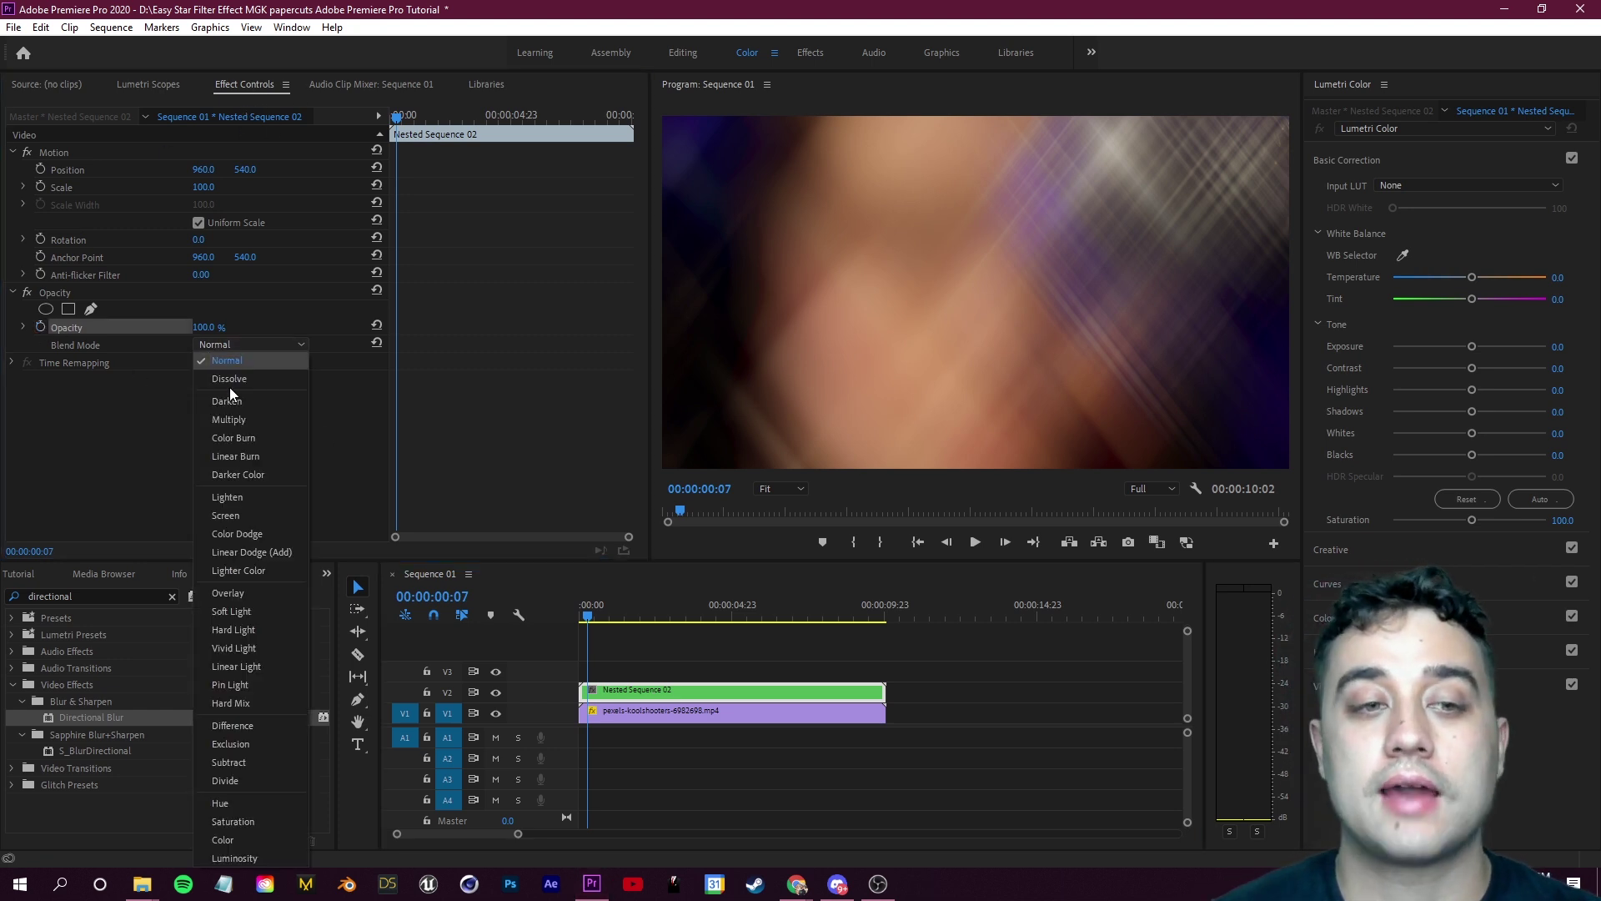
pyautogui.click(587, 622)
pyautogui.moveTo(588, 622); pyautogui.dragTo(600, 610)
pyautogui.click(683, 680)
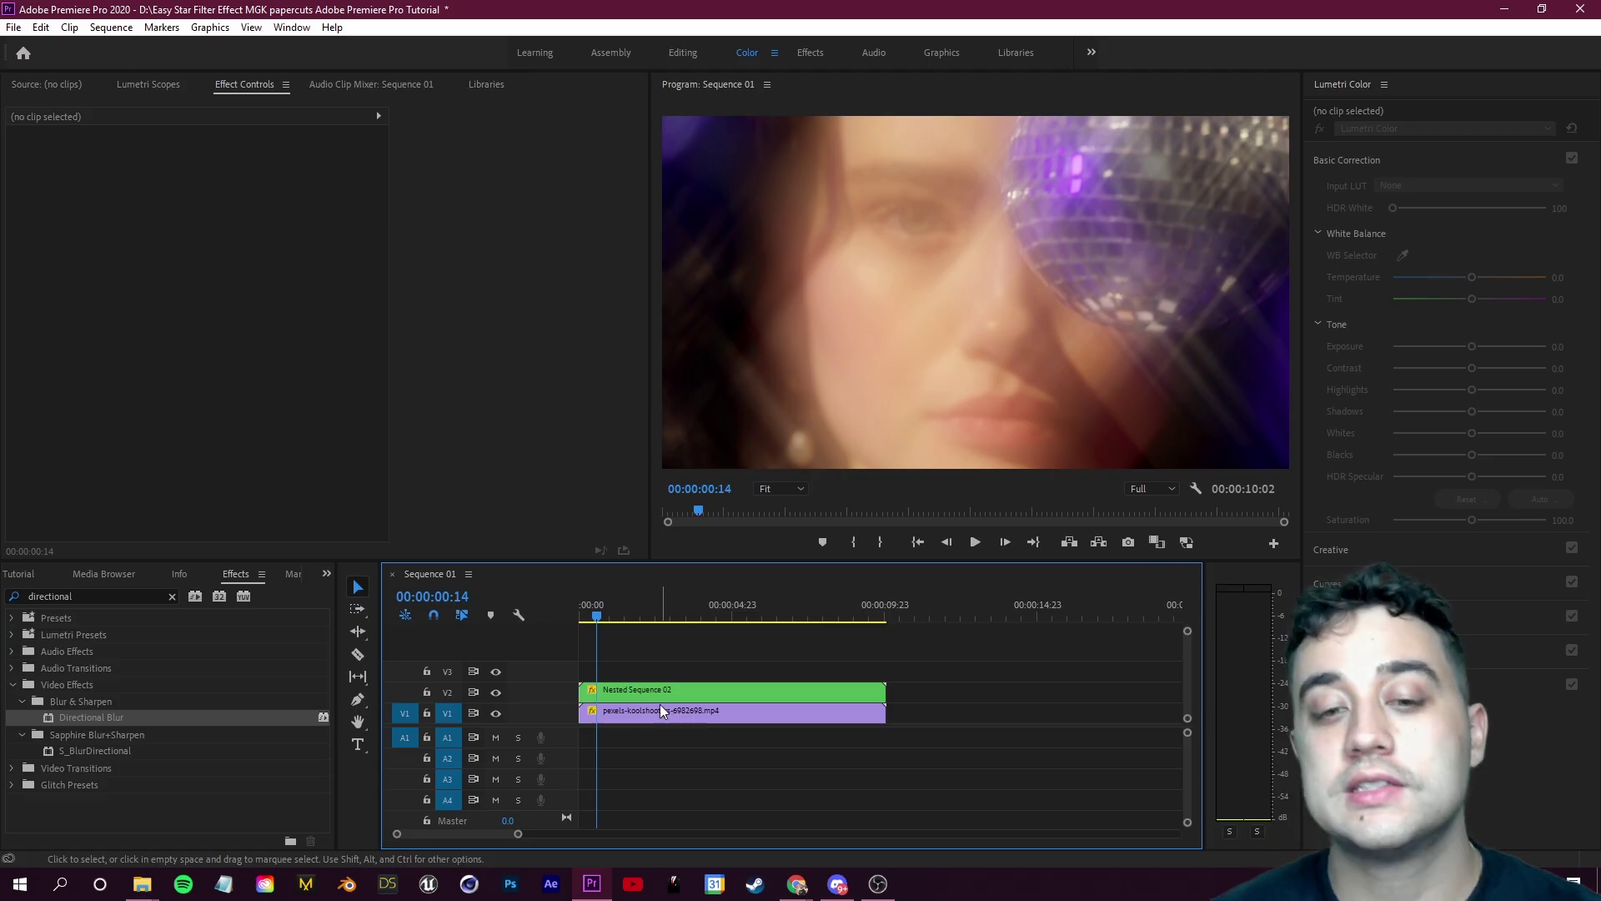
pyautogui.click(654, 693)
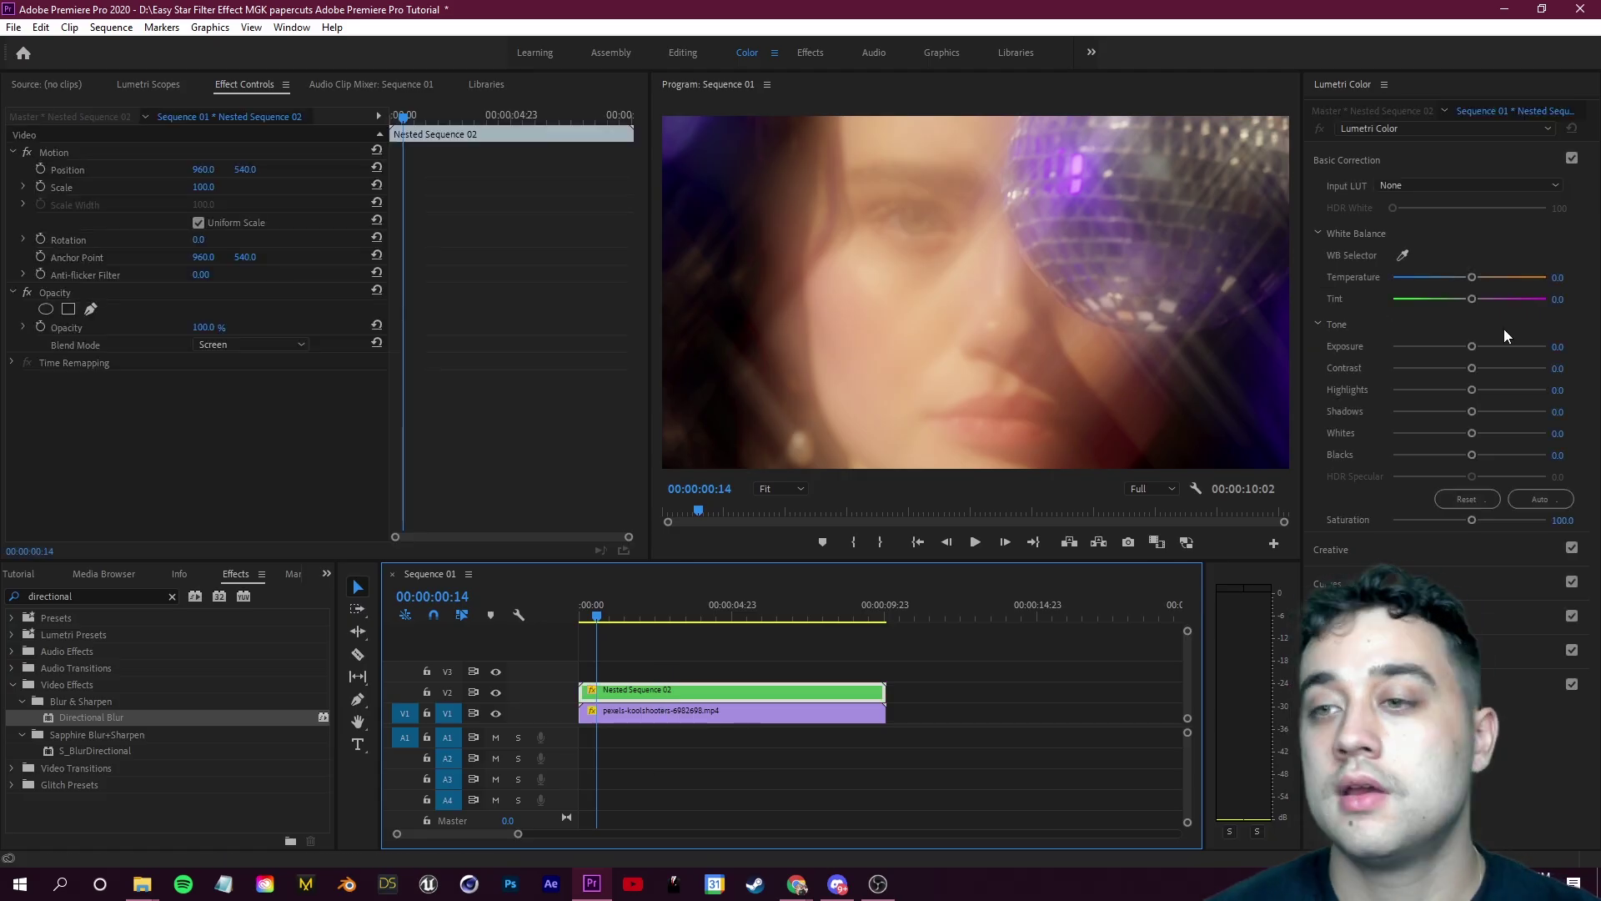
# Raise the nested clip's Lumetri Color Exposure to 0.8, undoing the shadows and whites tweaks
pyautogui.moveTo(1468, 346); pyautogui.dragTo(1491, 392)
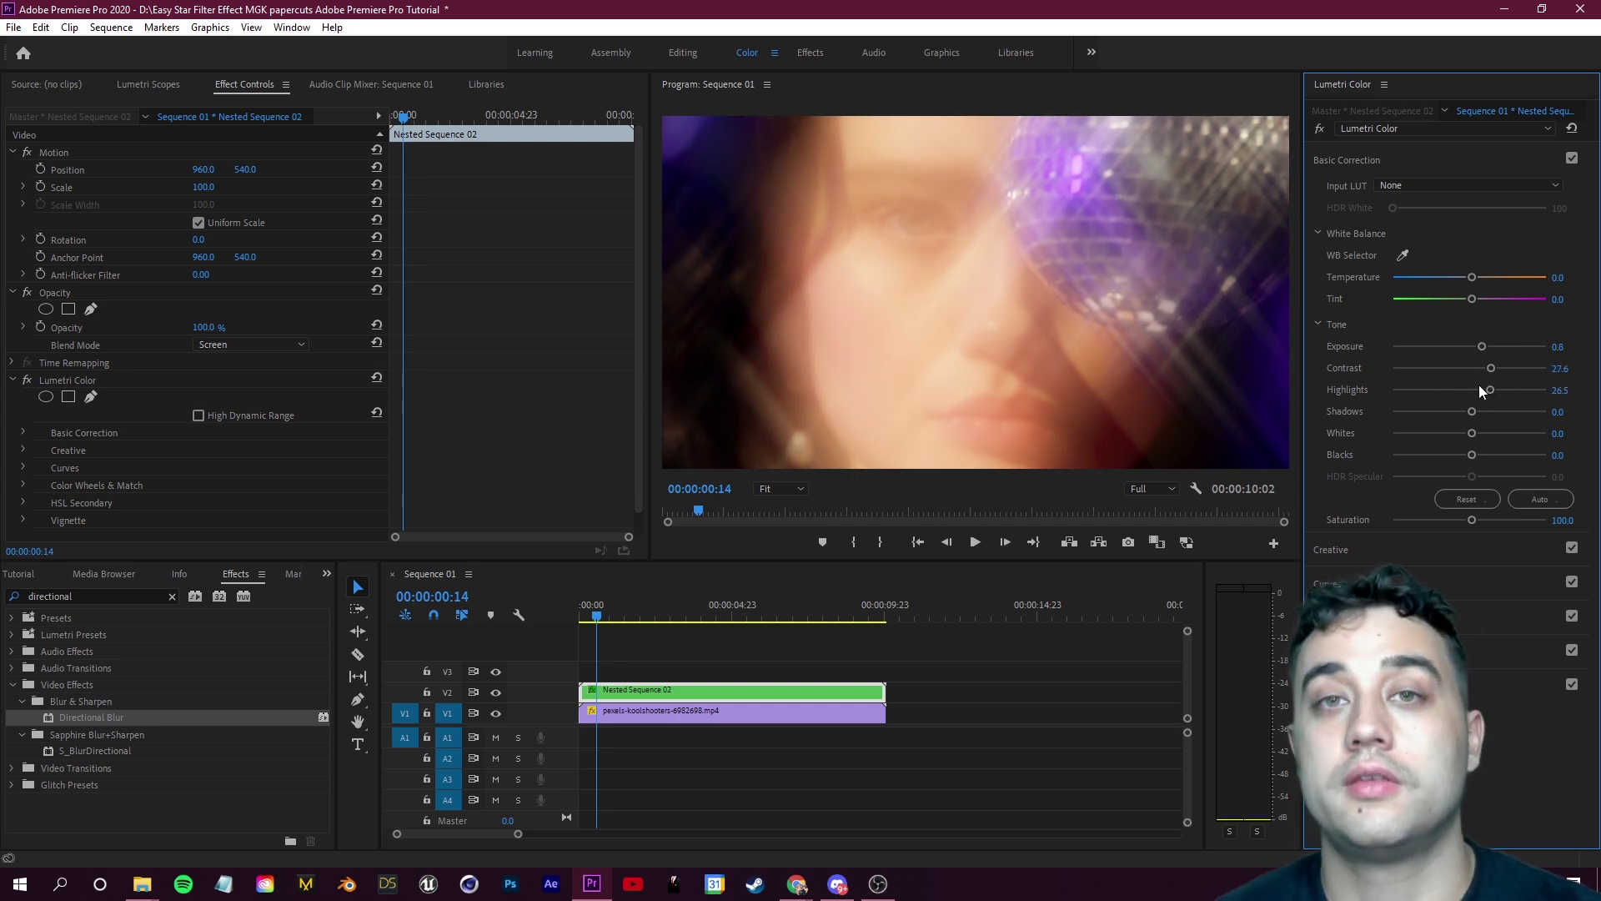
pyautogui.press('space')
pyautogui.moveTo(1482, 346)
pyautogui.mouseDown()
pyautogui.moveTo(1503, 346)
pyautogui.moveTo(1483, 346)
pyautogui.mouseUp()
pyautogui.moveTo(1471, 411)
pyautogui.mouseDown()
pyautogui.moveTo(1454, 411)
pyautogui.moveTo(1491, 433)
pyautogui.mouseUp()
pyautogui.hotkey('ctrl', 'z')
pyautogui.hotkey('ctrl', 'z')
pyautogui.moveTo(734, 617); pyautogui.dragTo(782, 648)
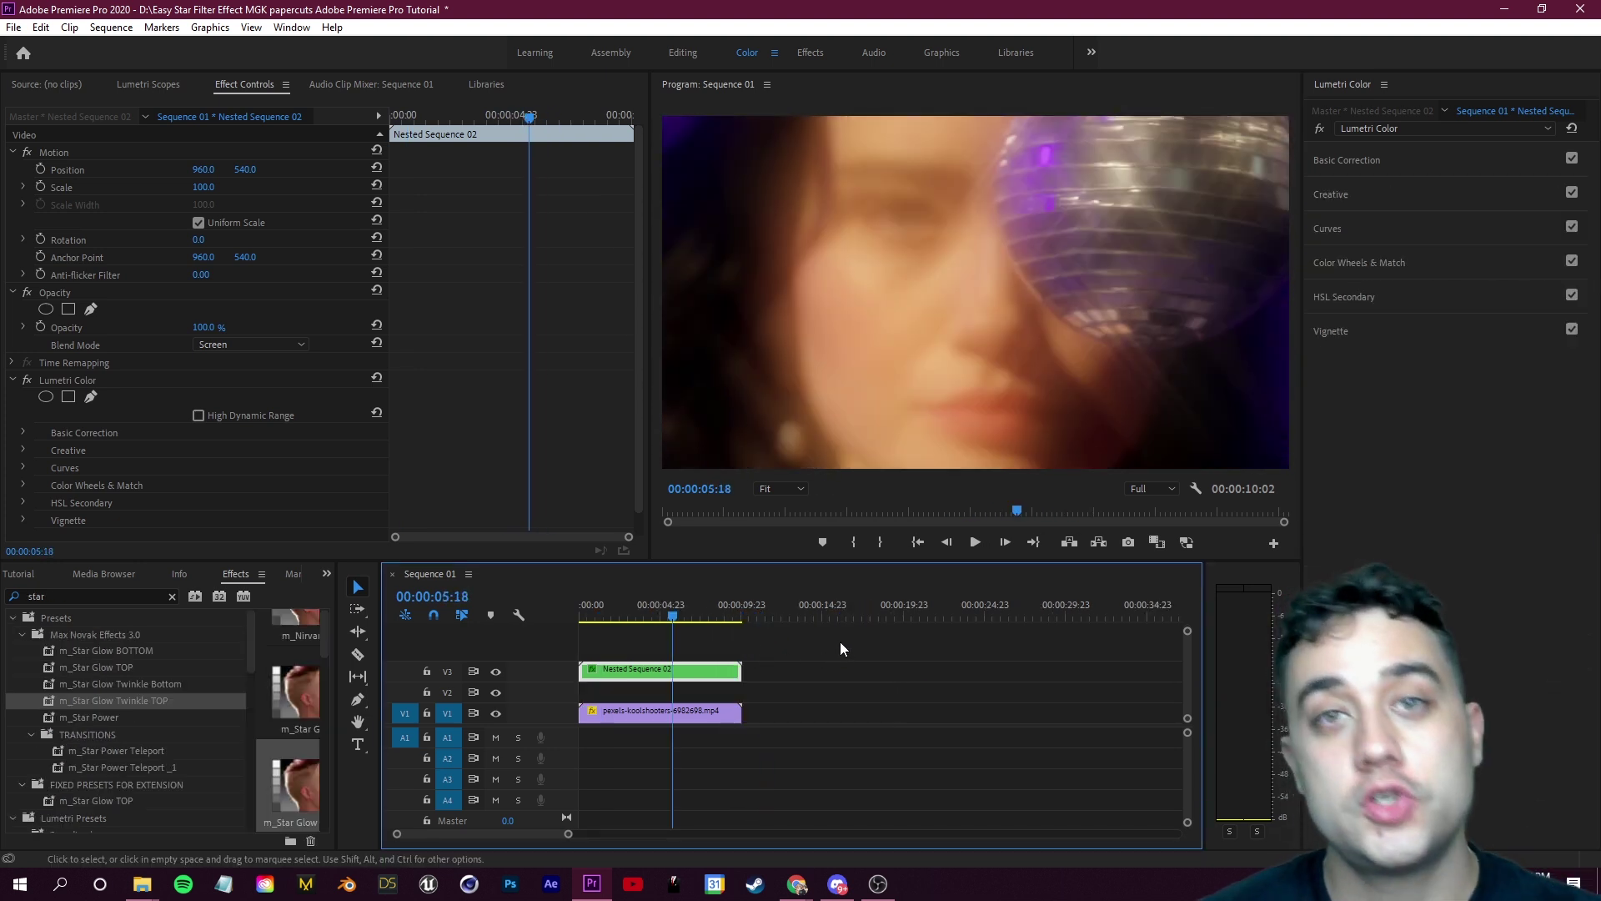
pyautogui.click(786, 642)
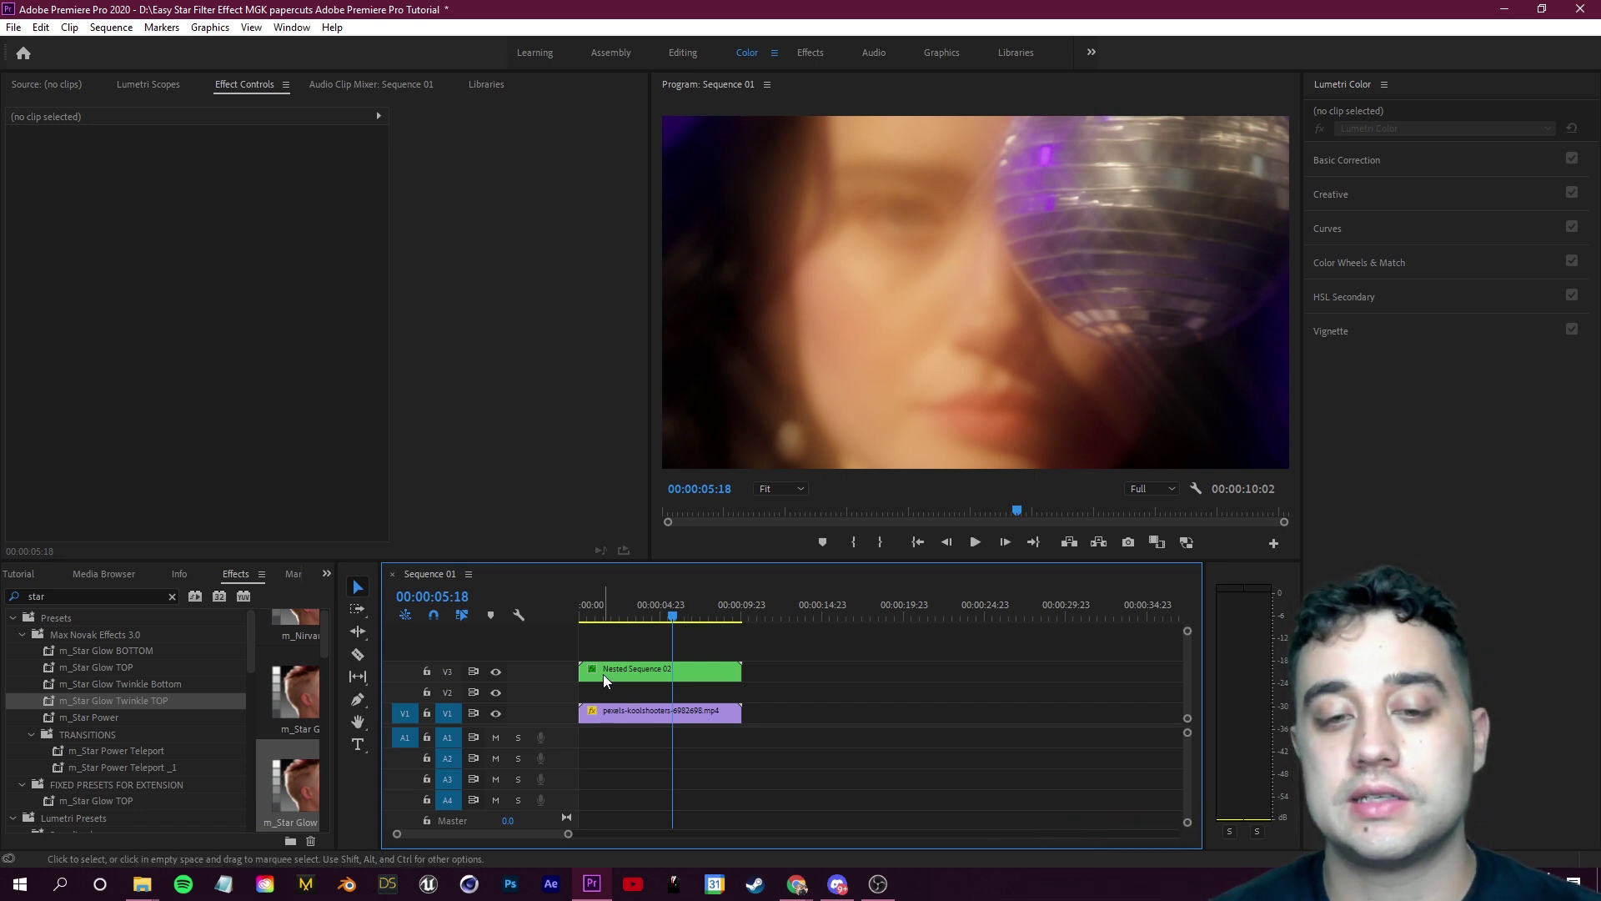
# Move Nested Sequence 02 to V2 near 19:23 and duplicate the original clip onto V2 and V3
pyautogui.moveTo(603, 674); pyautogui.dragTo(926, 694)
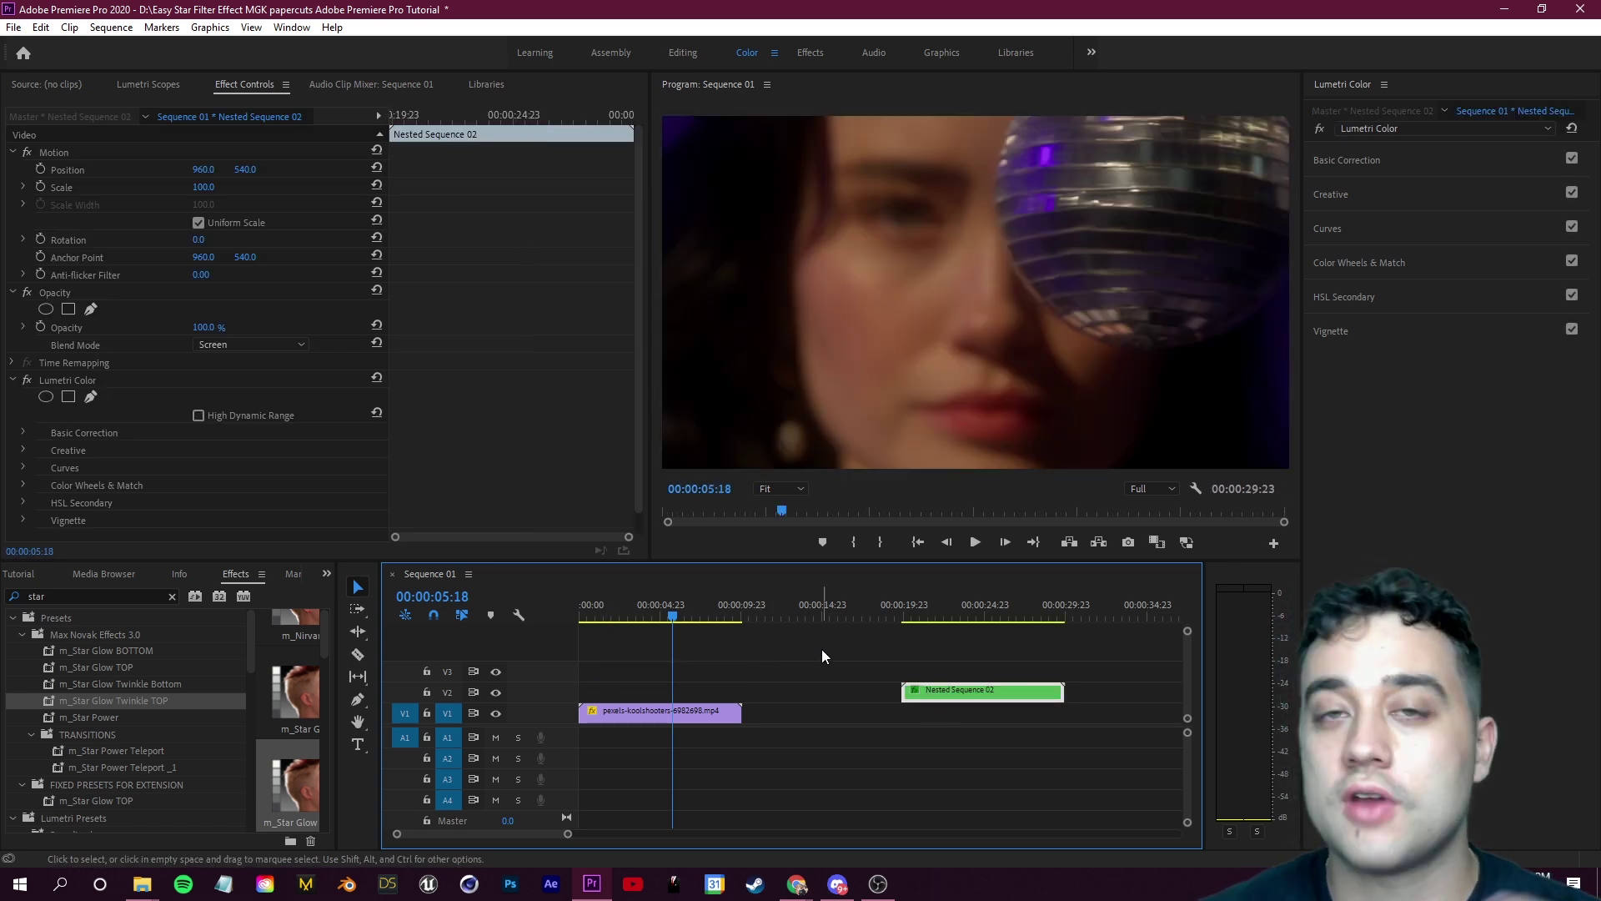
pyautogui.click(797, 660)
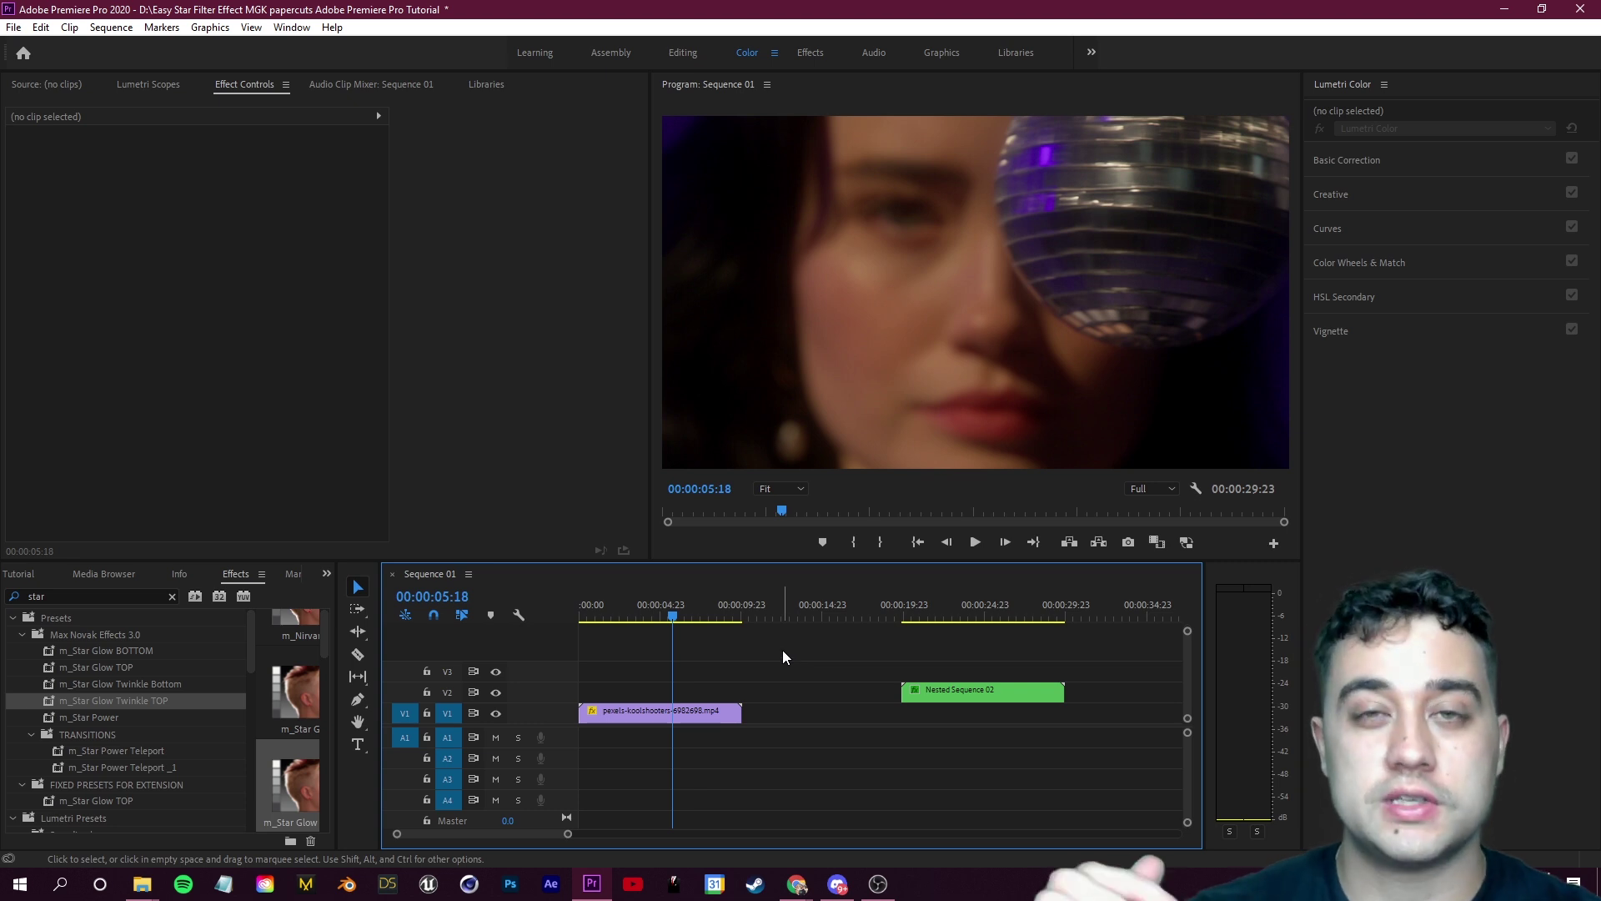
pyautogui.moveTo(668, 711); pyautogui.dragTo(667, 668)
pyautogui.click(834, 659)
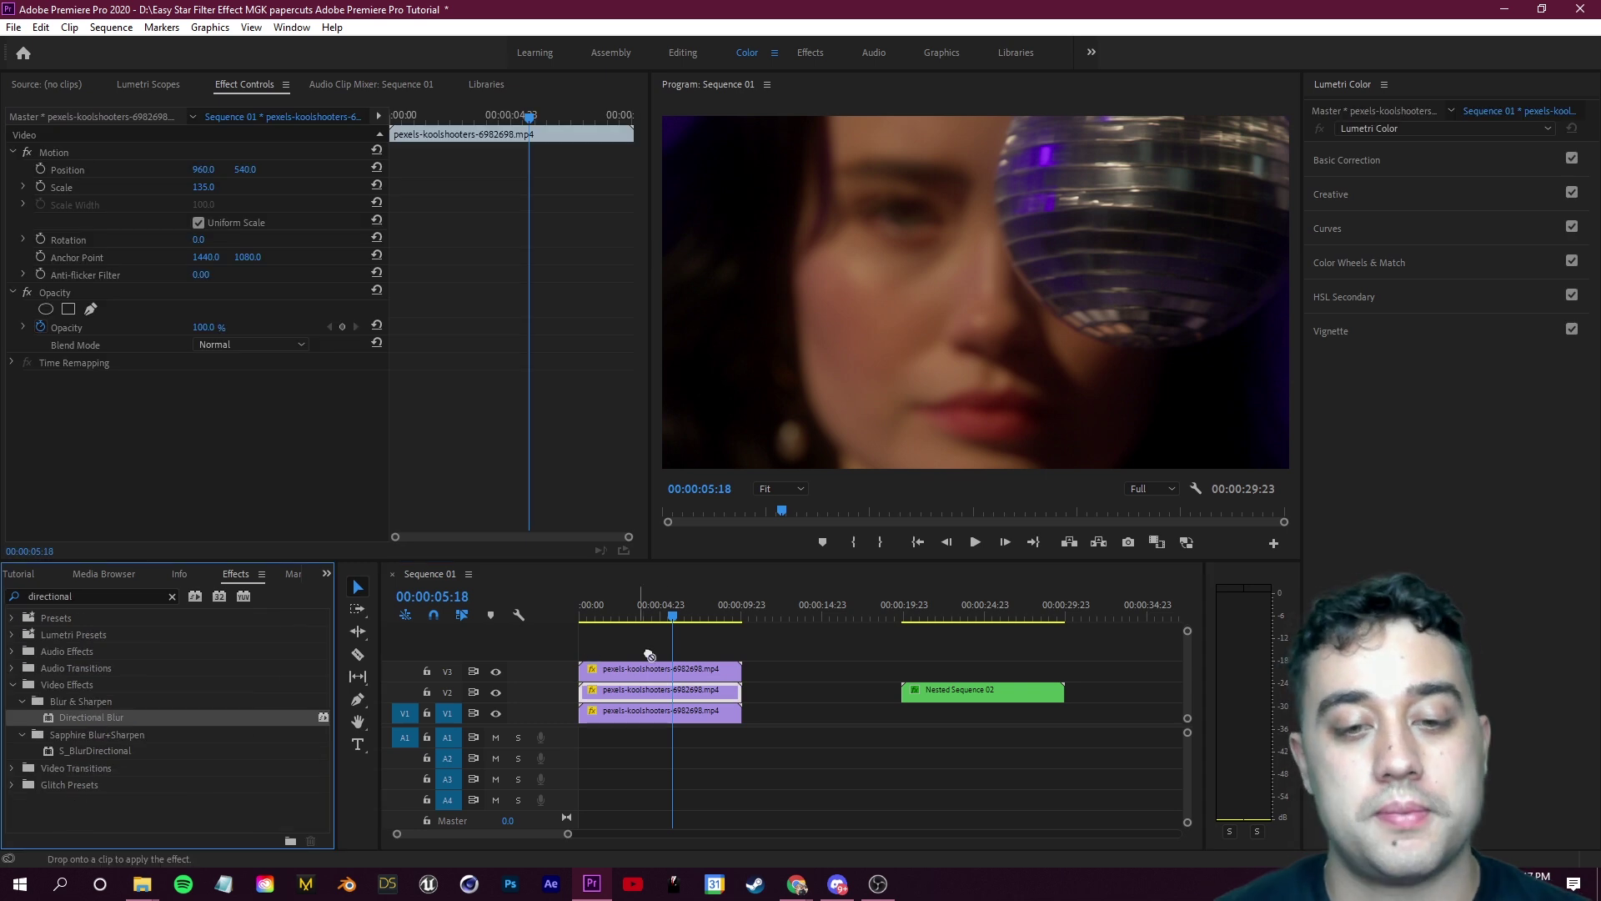
# Add Directional Blur to the V2 and V3 copies and set the V2 copy to Screen blend mode
pyautogui.moveTo(88, 717); pyautogui.dragTo(659, 670)
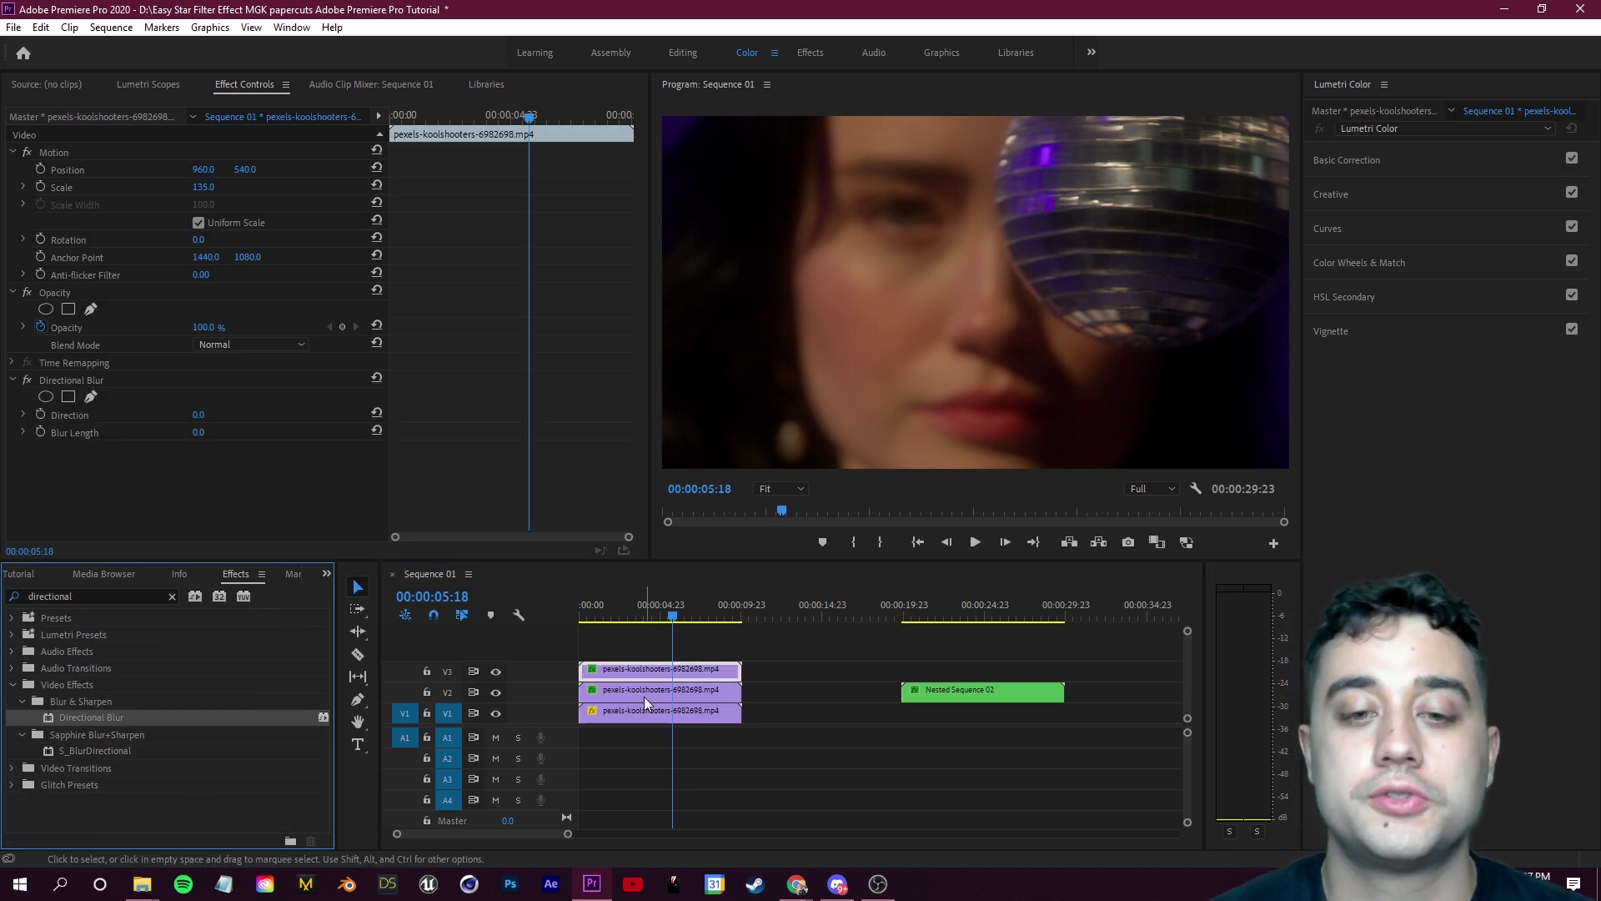
pyautogui.click(65, 332)
pyautogui.click(251, 344)
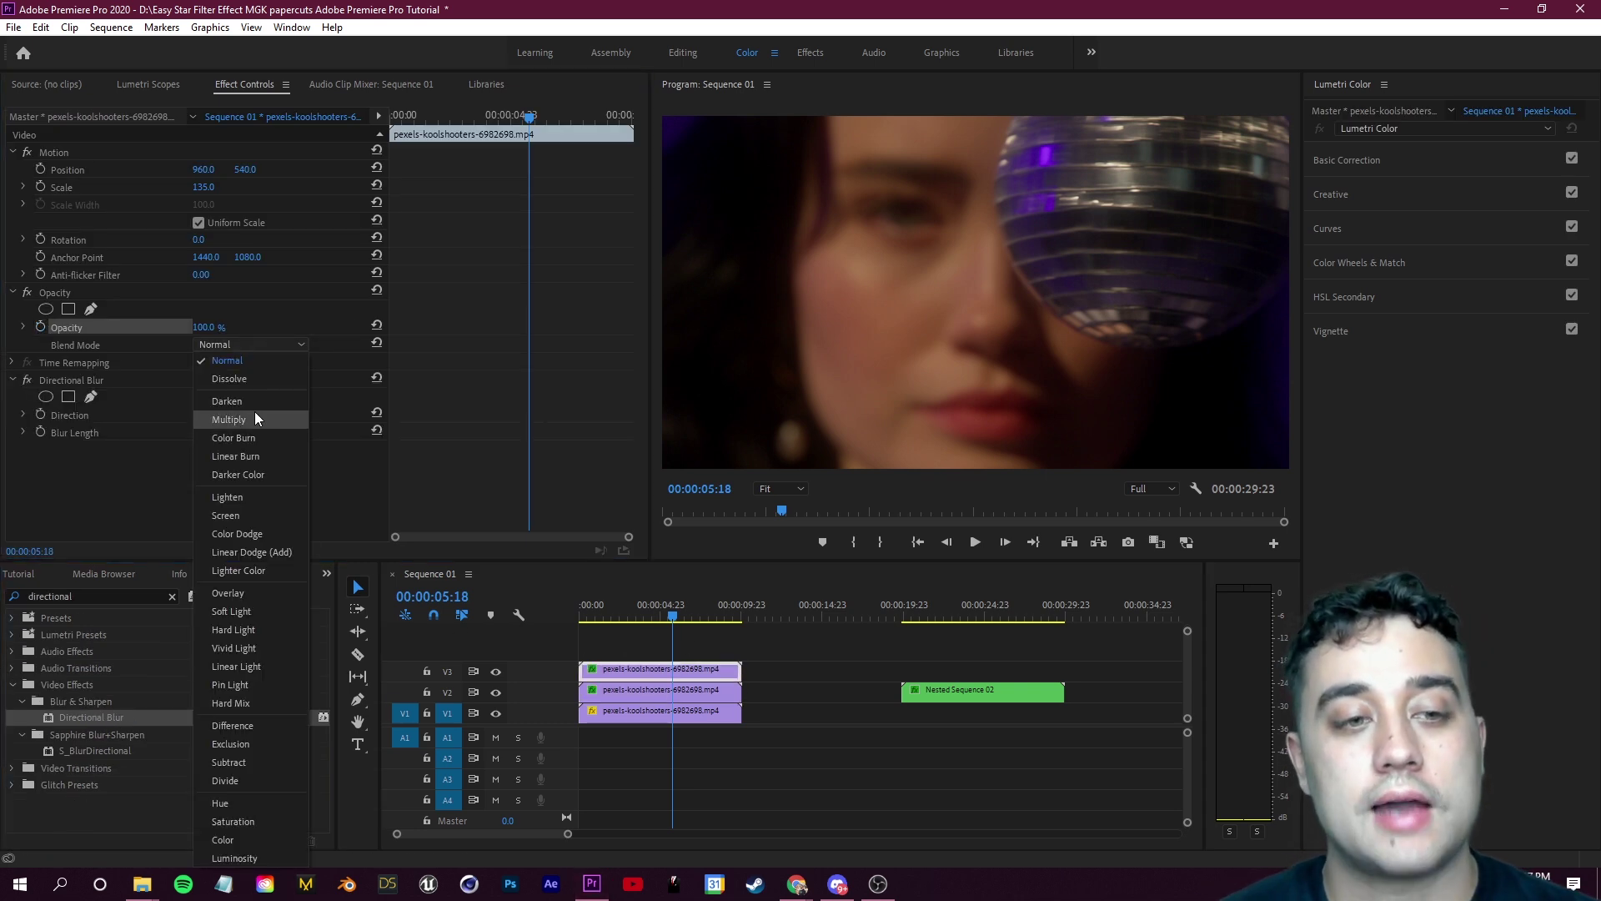
pyautogui.click(251, 515)
# Set the Directional Blur length to 120
pyautogui.click(201, 433)
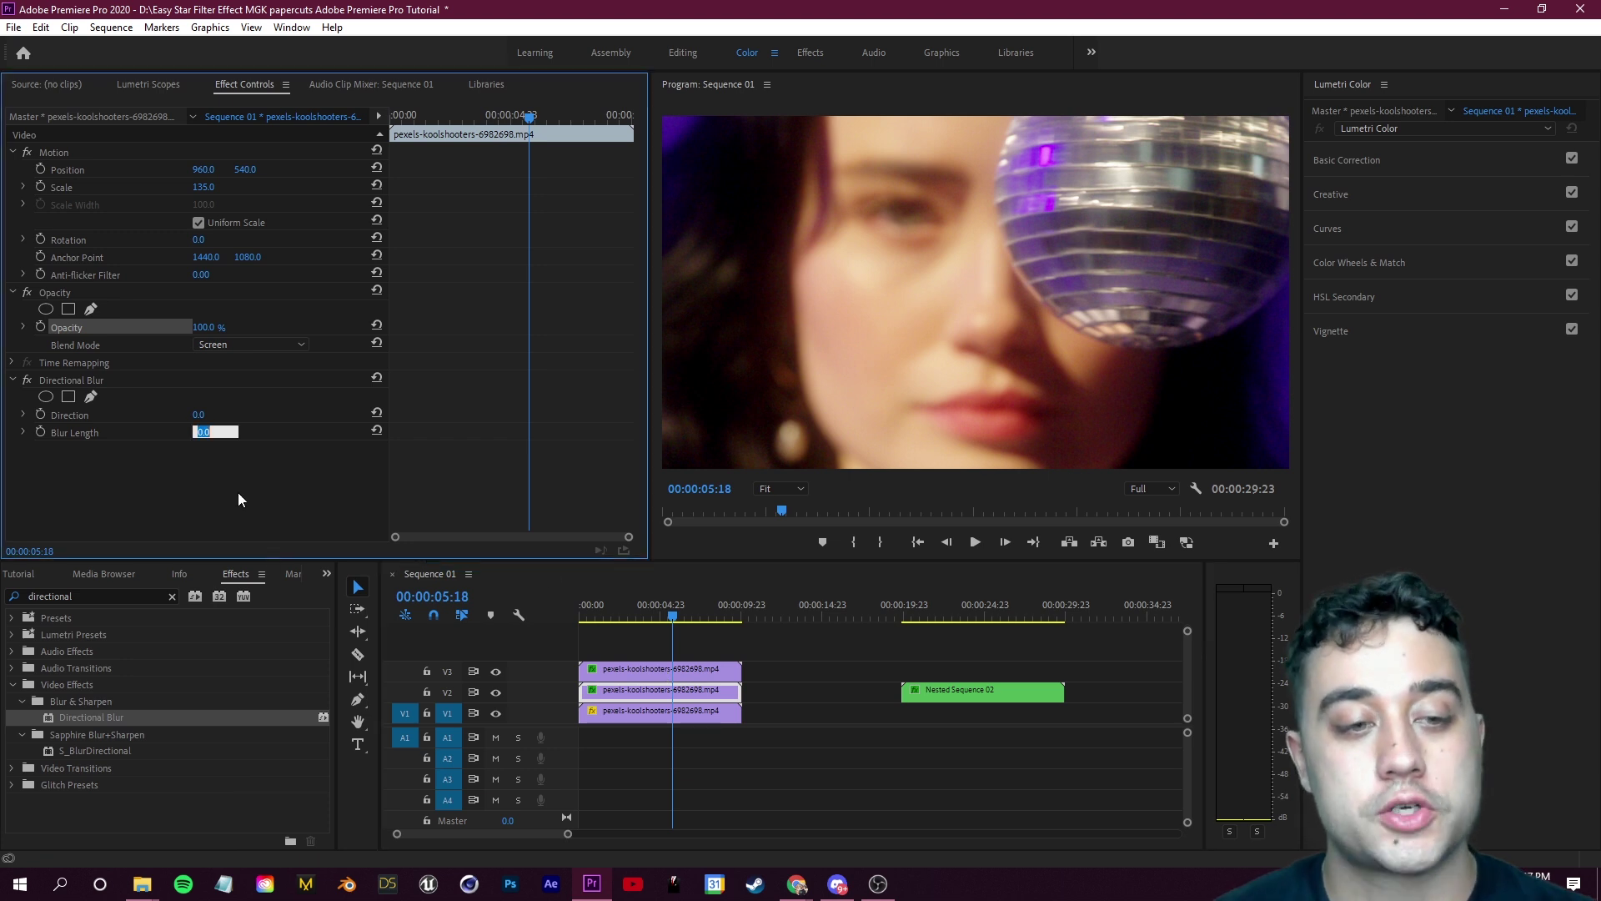
pyautogui.write('120')
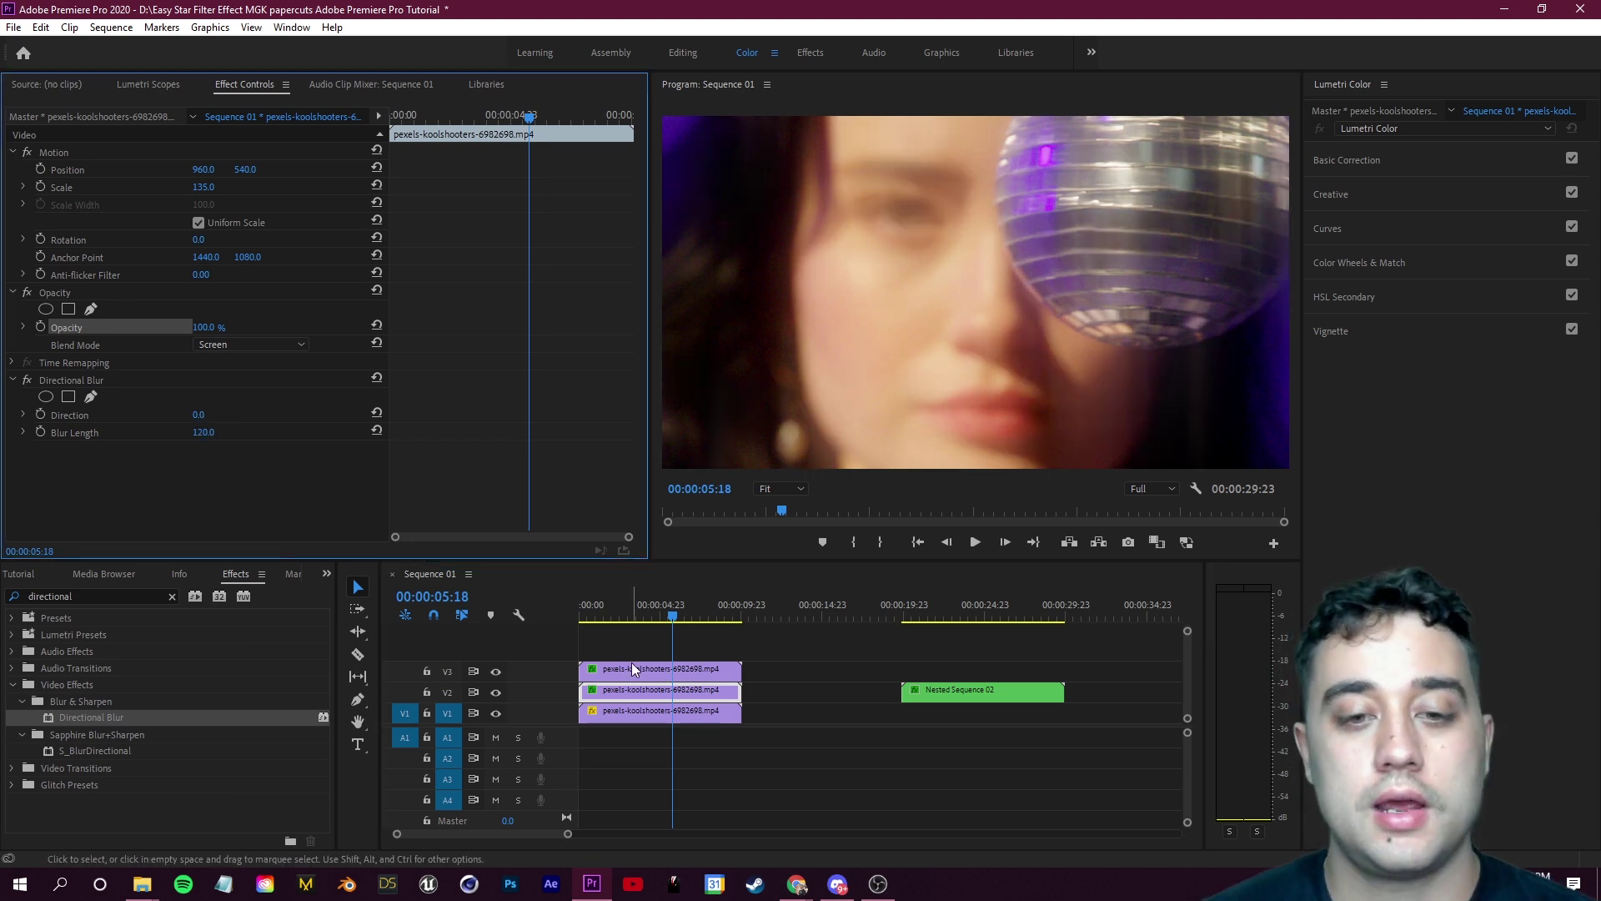
pyautogui.press('Escape')
pyautogui.click(215, 431)
pyautogui.write('12')
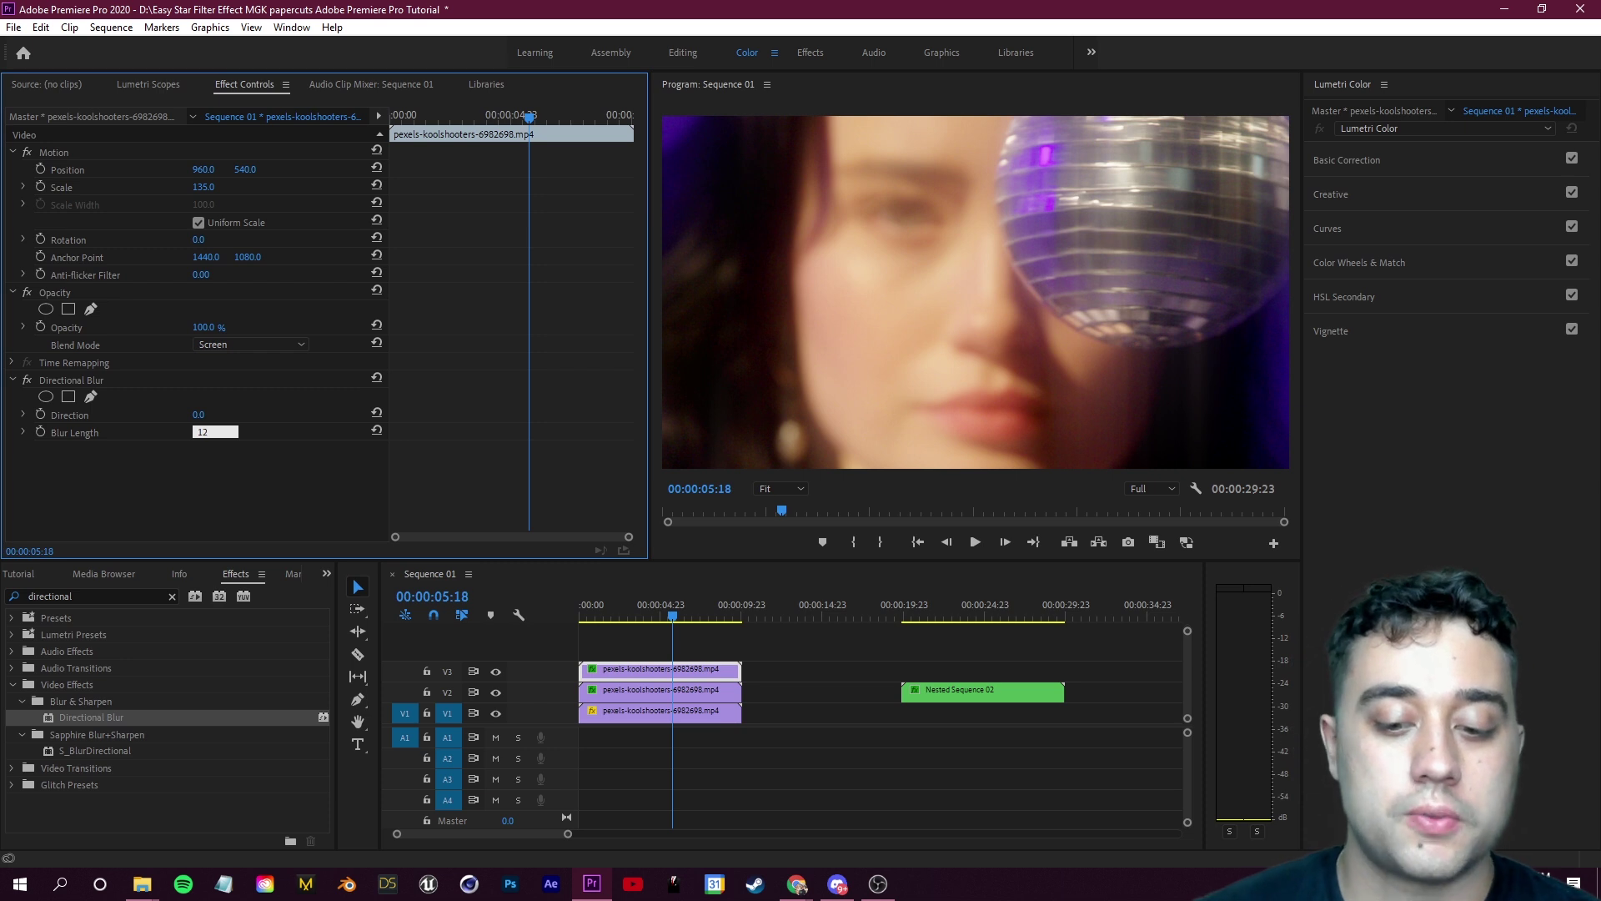
pyautogui.write('0')
pyautogui.press('Return')
# Set the middle duplicate's blur direction to -40° and return to the sequence start
pyautogui.click(679, 694)
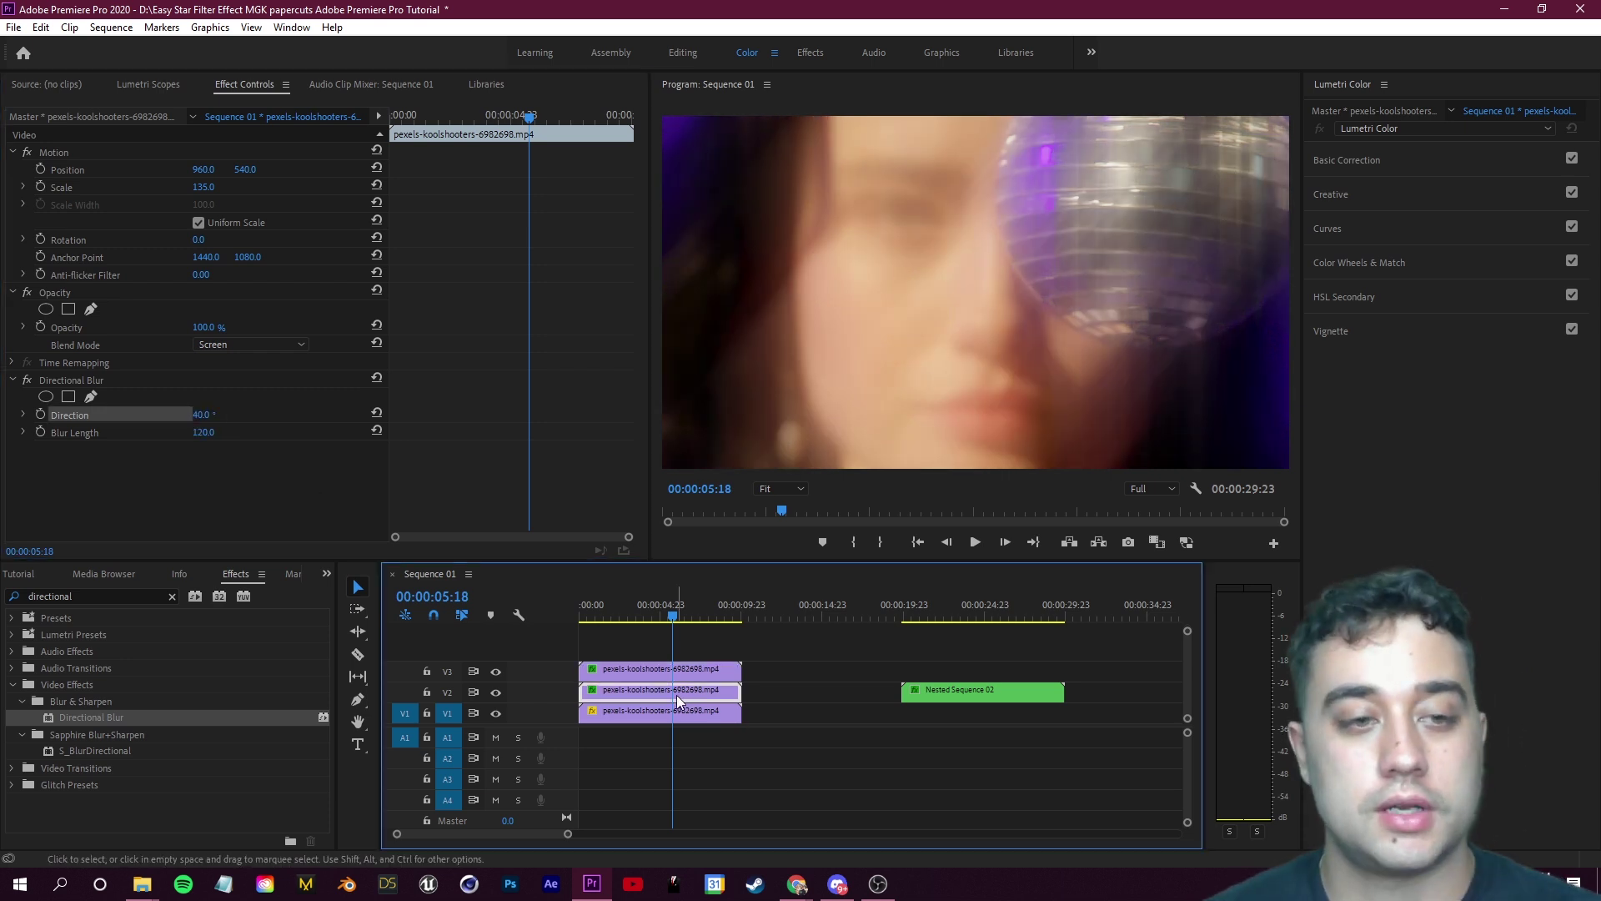
pyautogui.click(201, 416)
pyautogui.press('BackSpace')
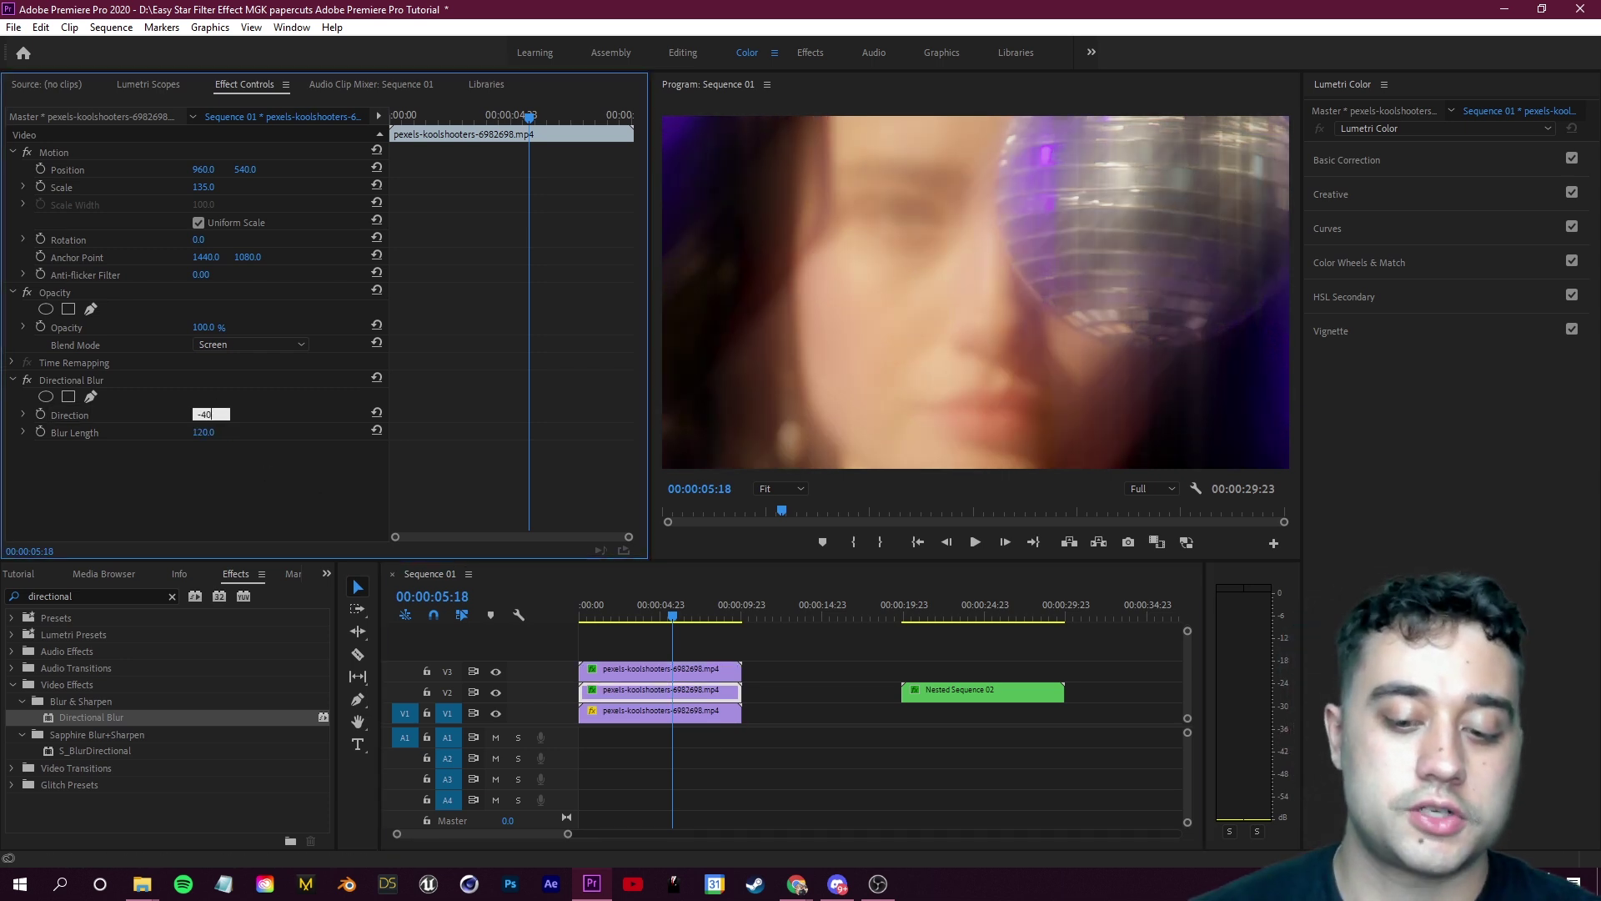
pyautogui.click(308, 508)
pyautogui.click(727, 627)
pyautogui.press('Home')
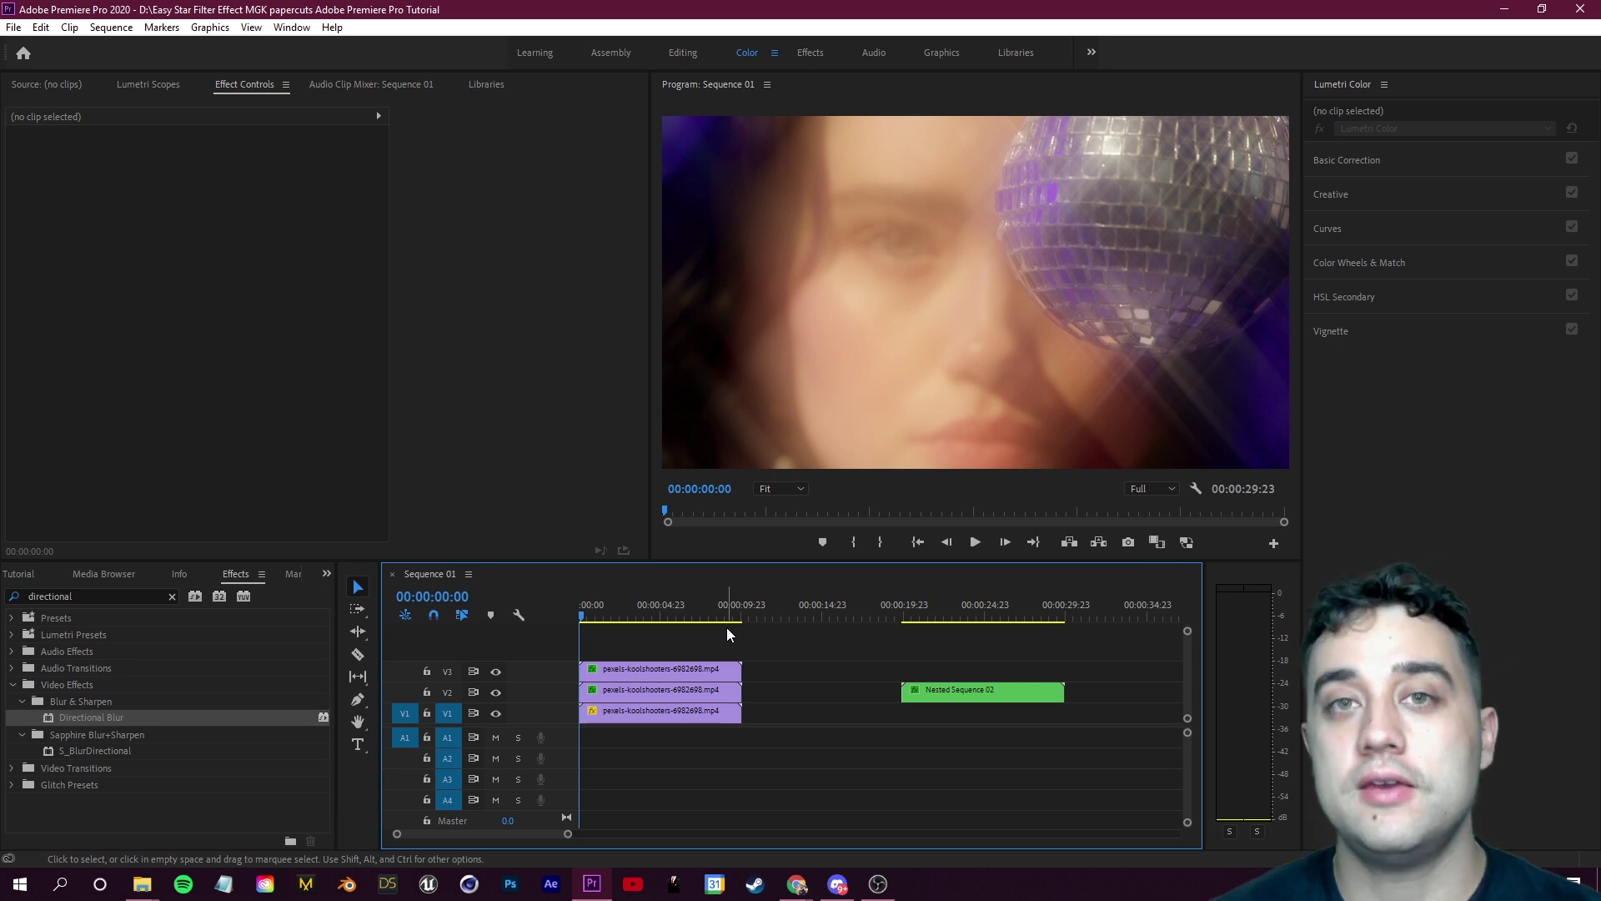
pyautogui.press('`')
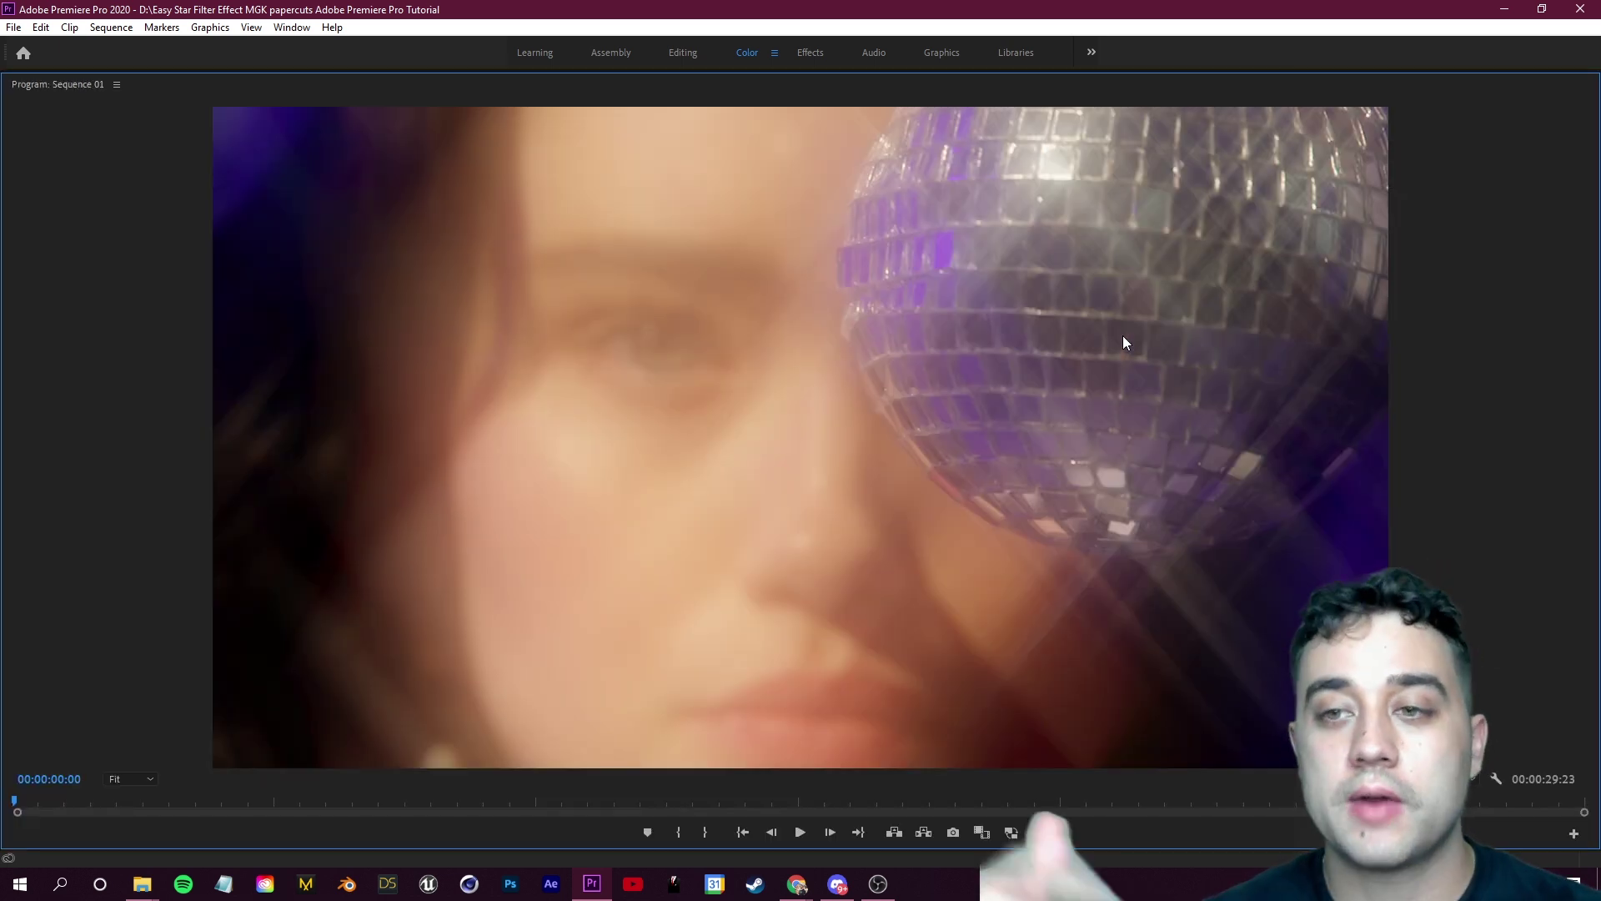
pyautogui.press('`')
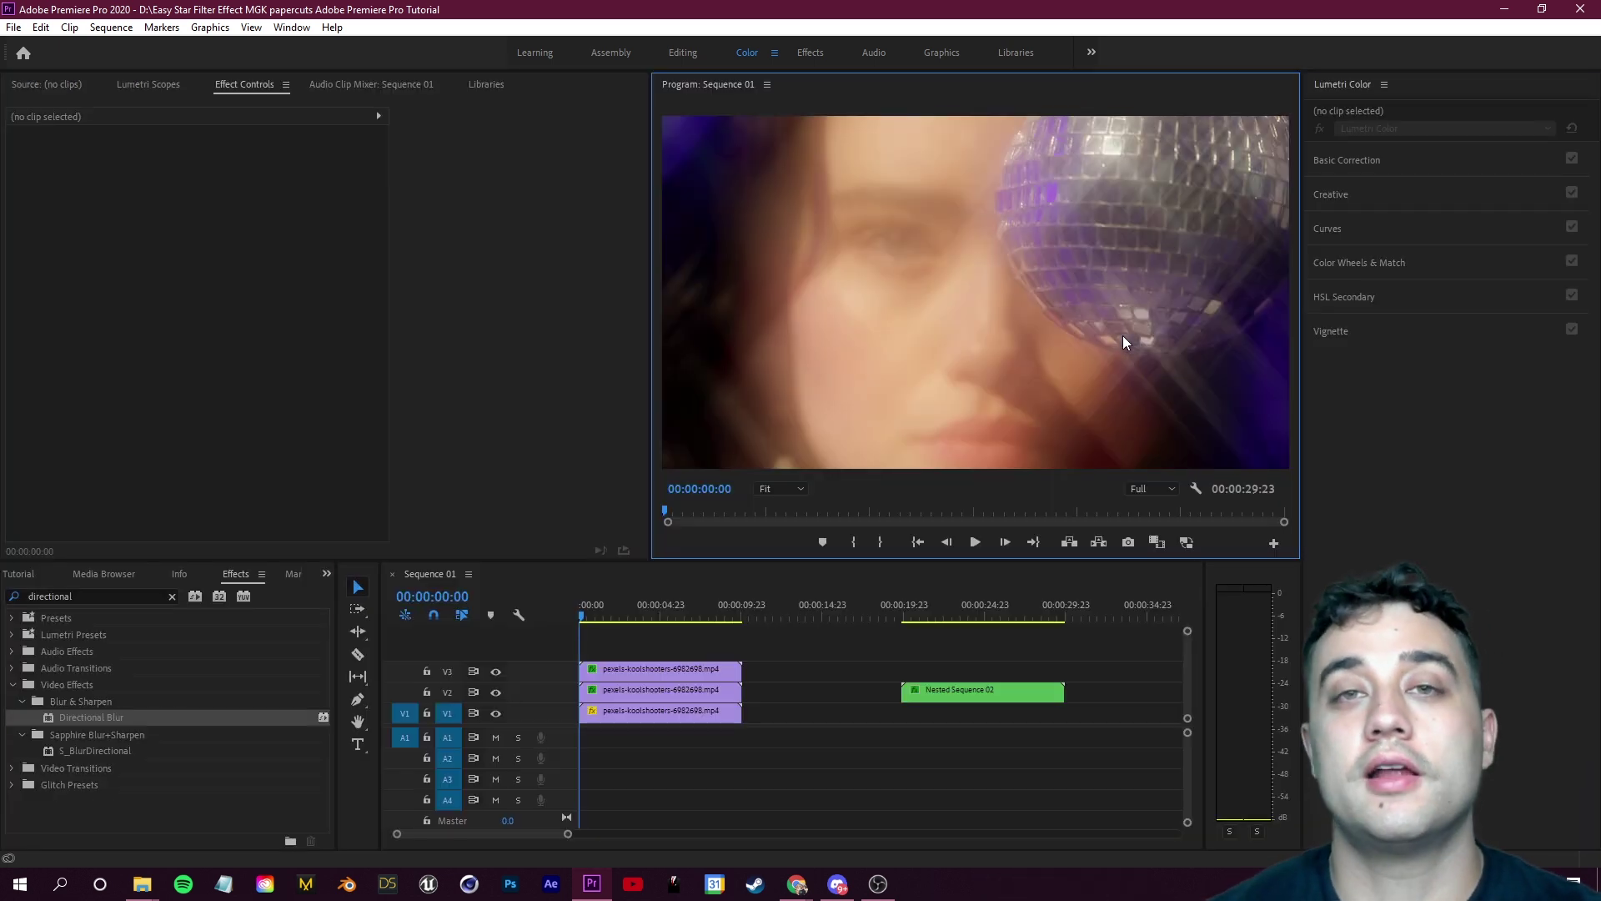
pyautogui.moveTo(578, 616)
pyautogui.mouseDown()
pyautogui.moveTo(653, 612)
pyautogui.moveTo(571, 615)
pyautogui.mouseUp()
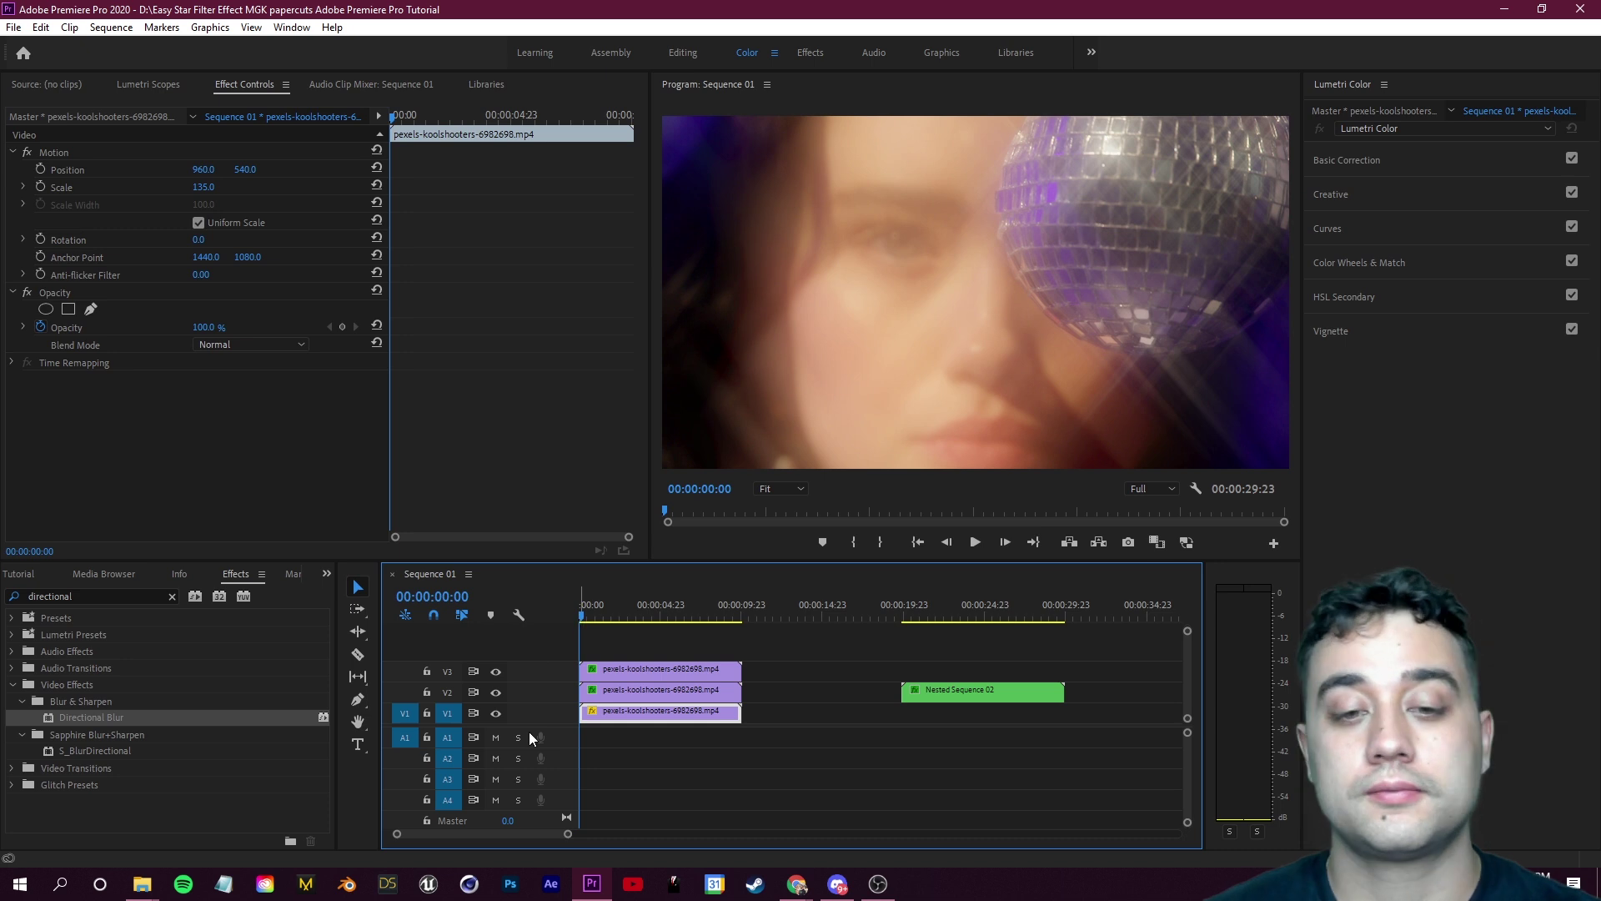
# Keyframe the middle duplicate's blur direction from -40° at the start to -1x40 at the clip end
pyautogui.click(638, 693)
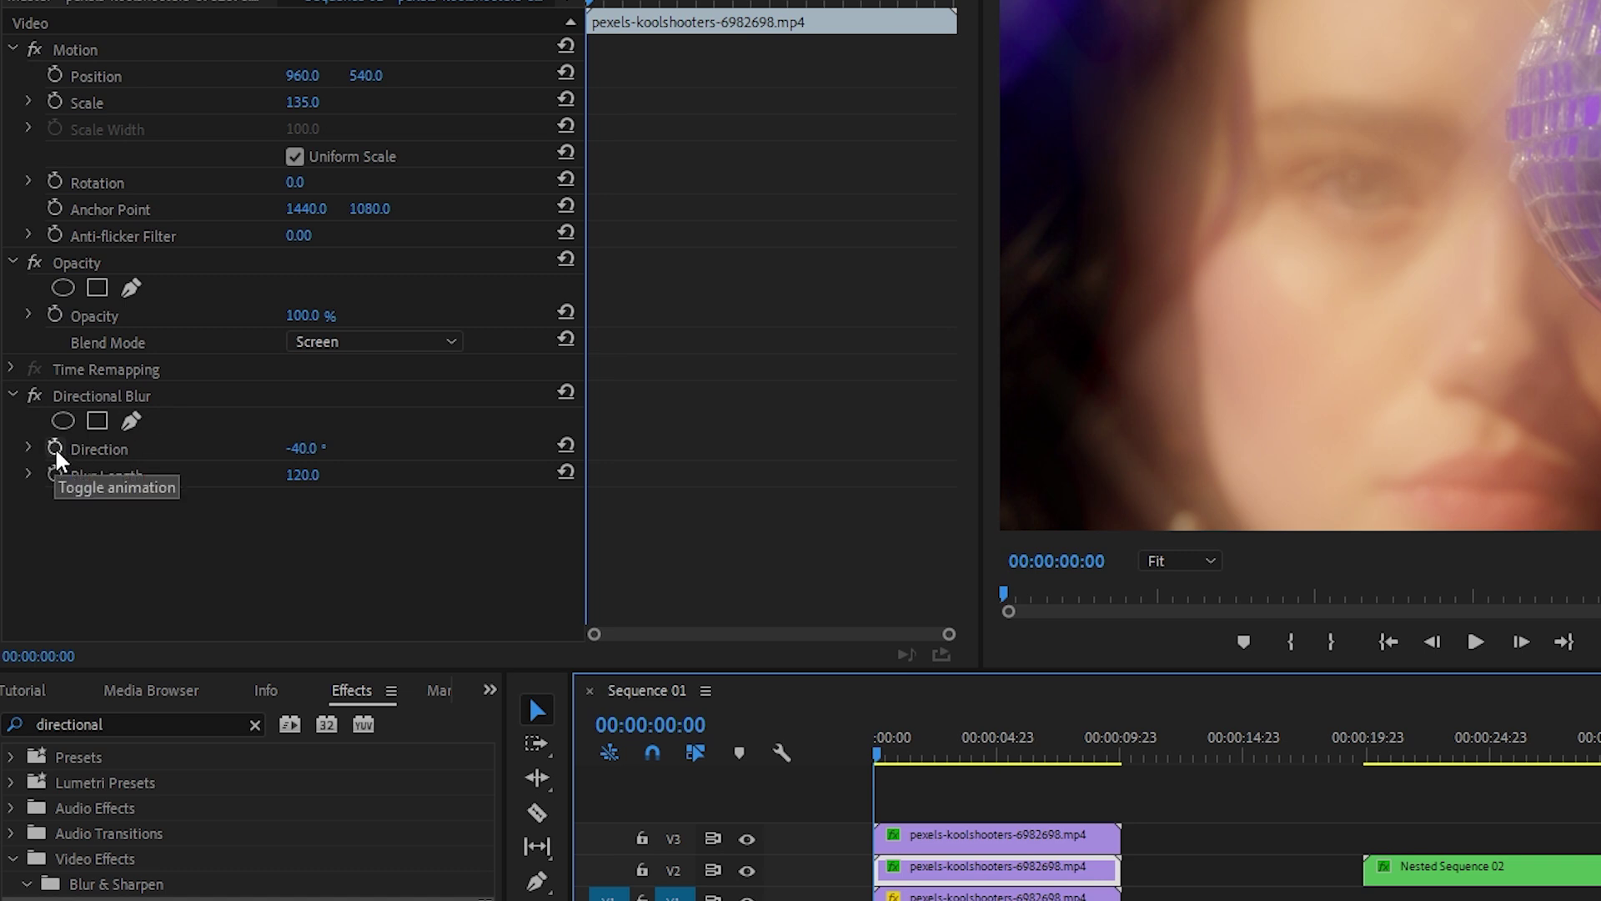
pyautogui.click(55, 449)
pyautogui.moveTo(884, 754); pyautogui.dragTo(1120, 788)
pyautogui.click(27, 448)
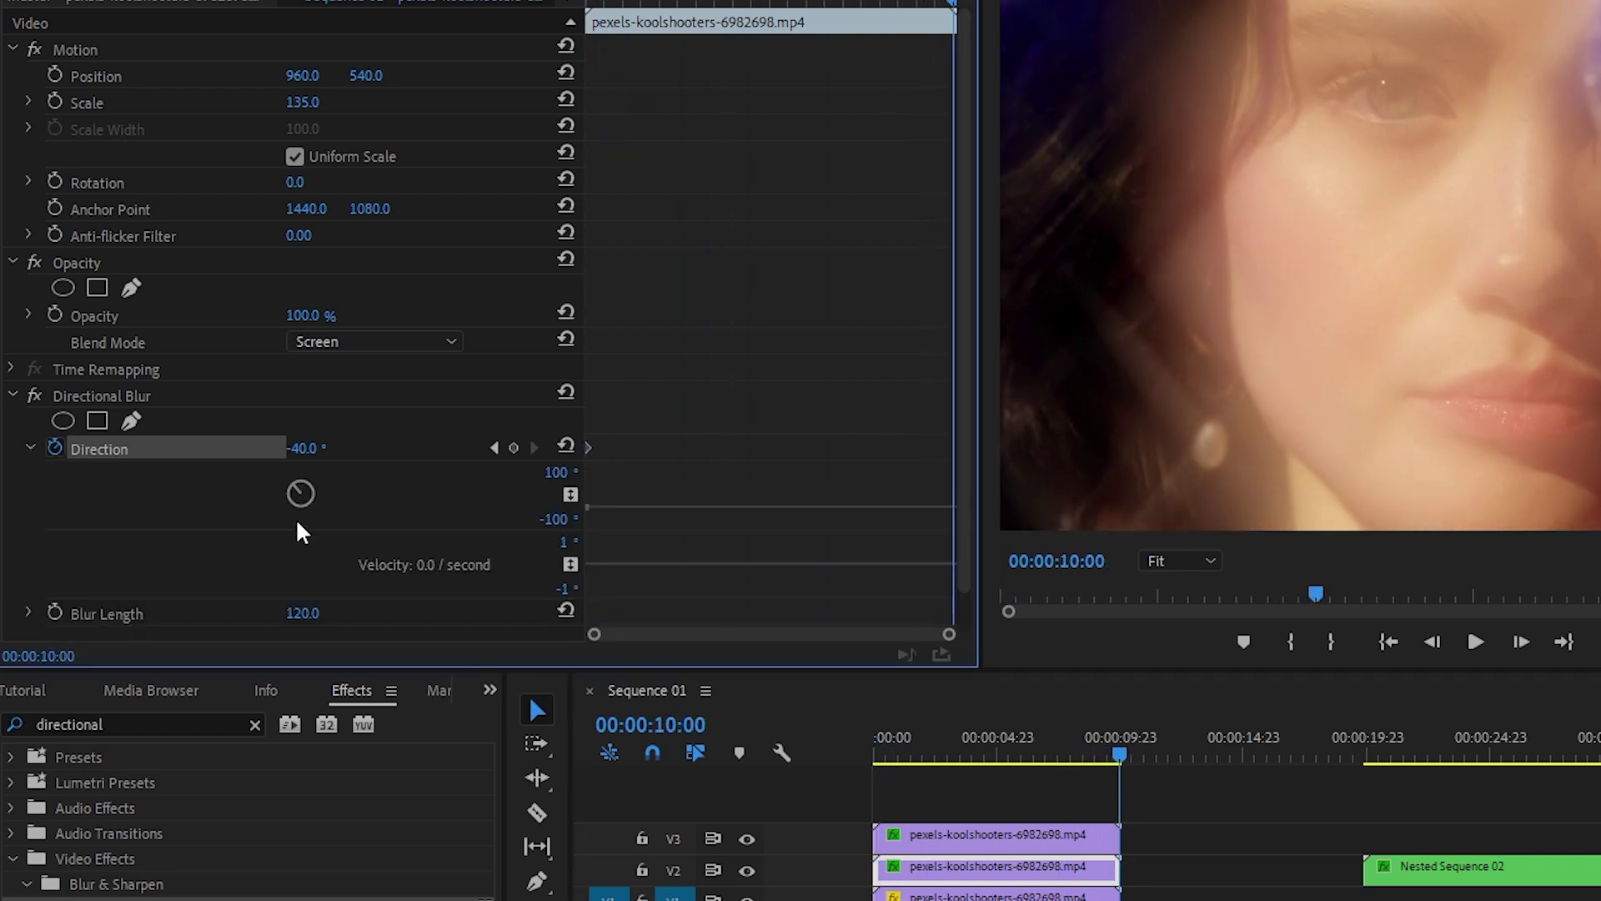
pyautogui.click(311, 451)
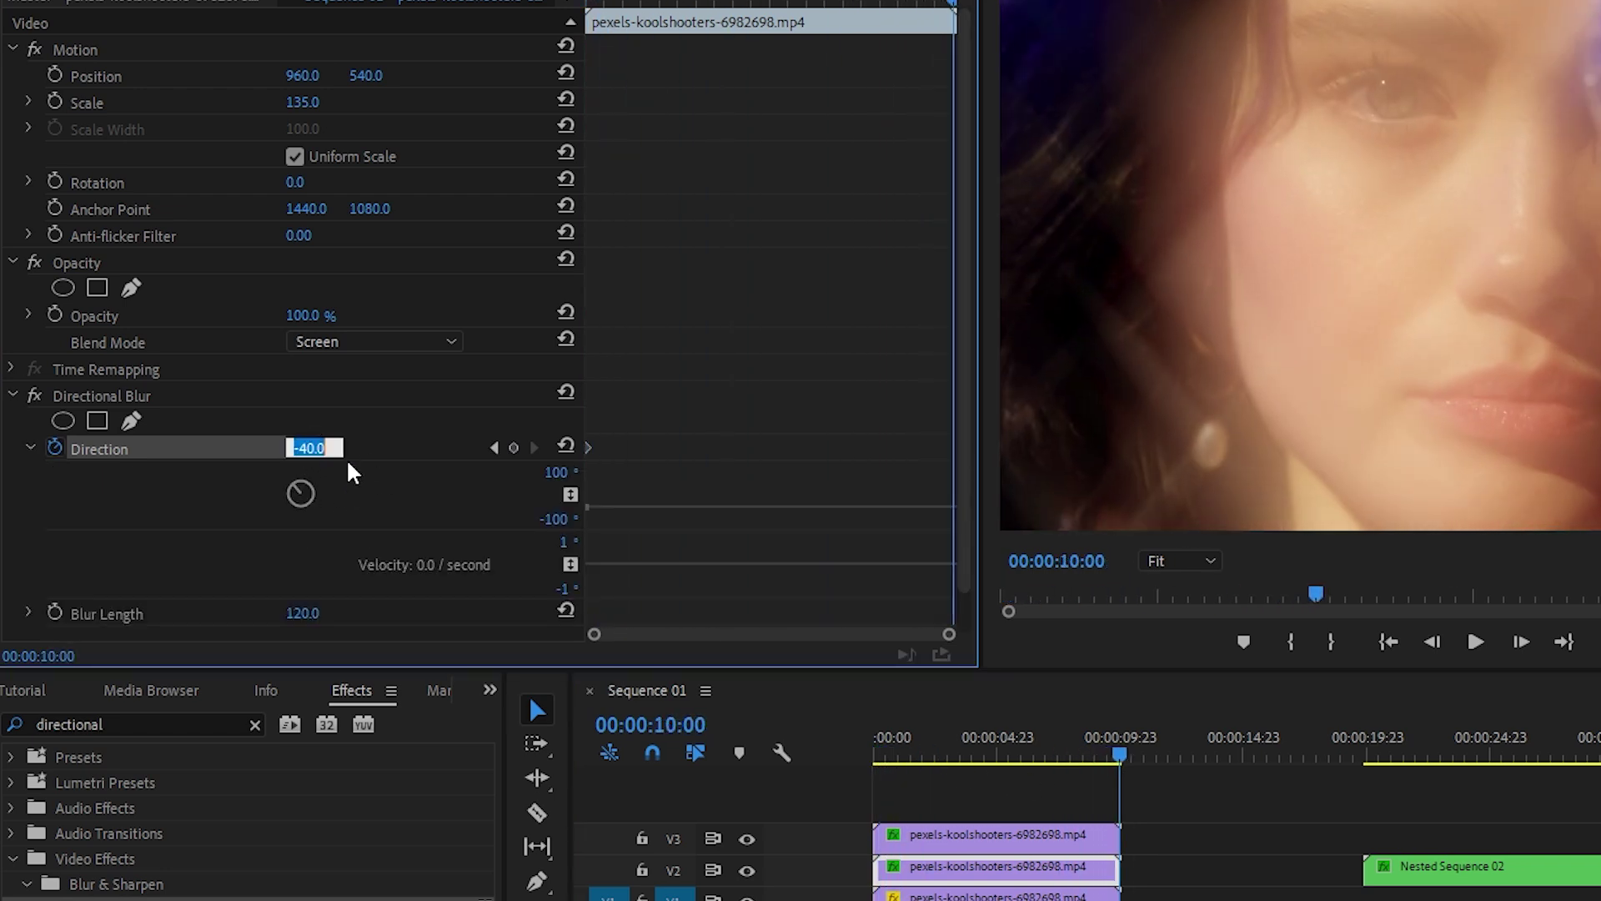
pyautogui.click(305, 449)
pyautogui.write('1x')
pyautogui.press('Return')
# Scrub through the clip around 03:01 to check the rotating blur streaks
pyautogui.click(759, 265)
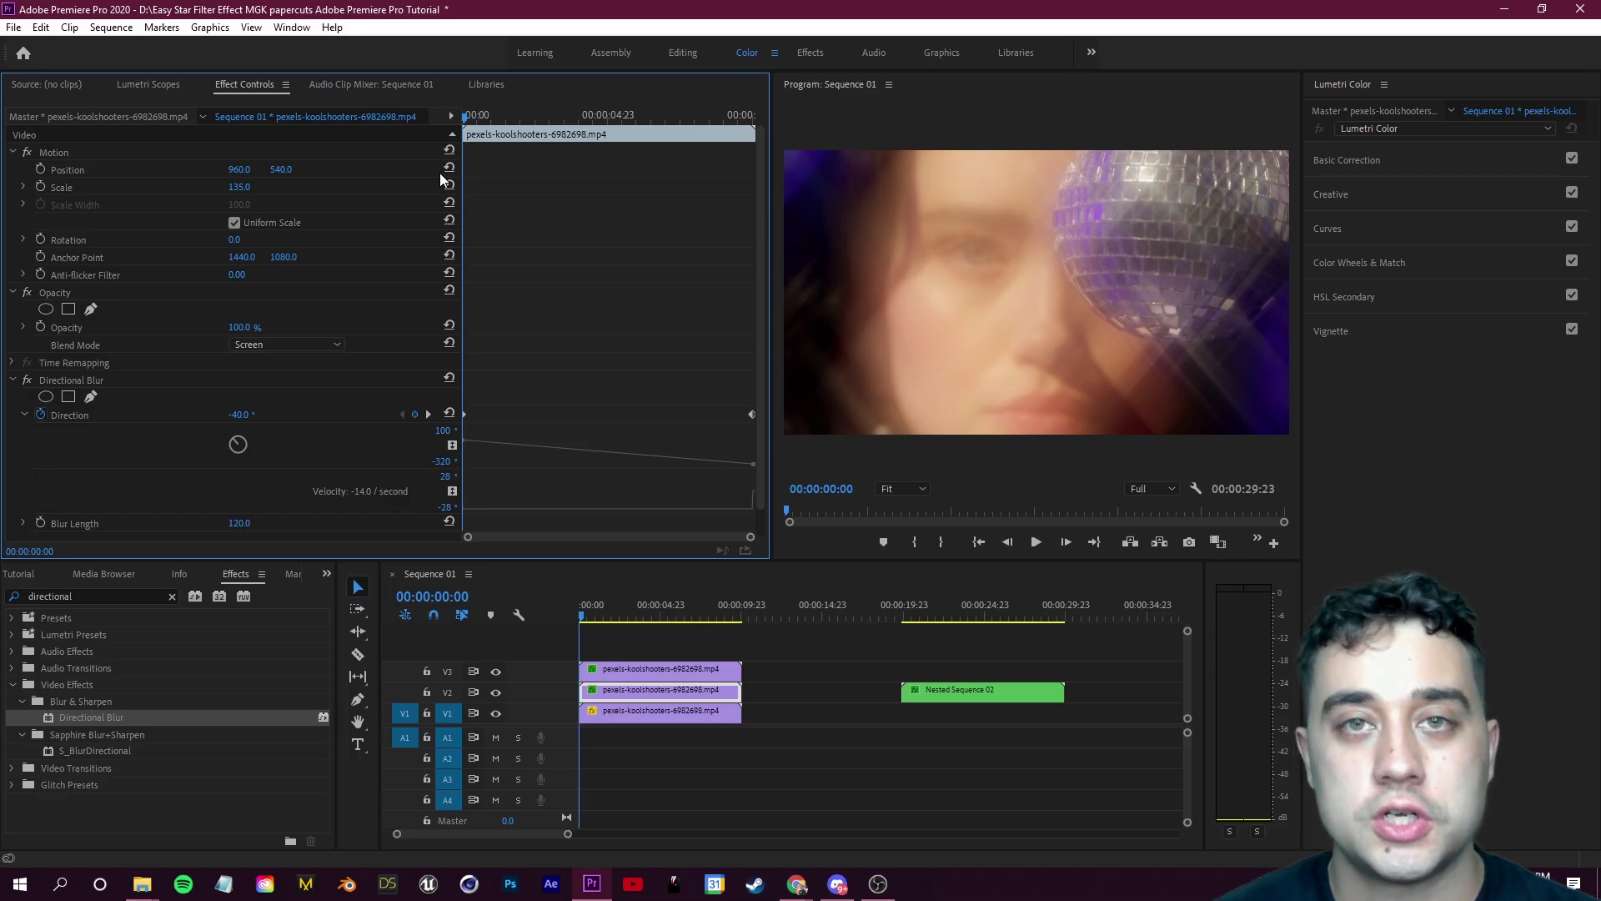
pyautogui.click(827, 105)
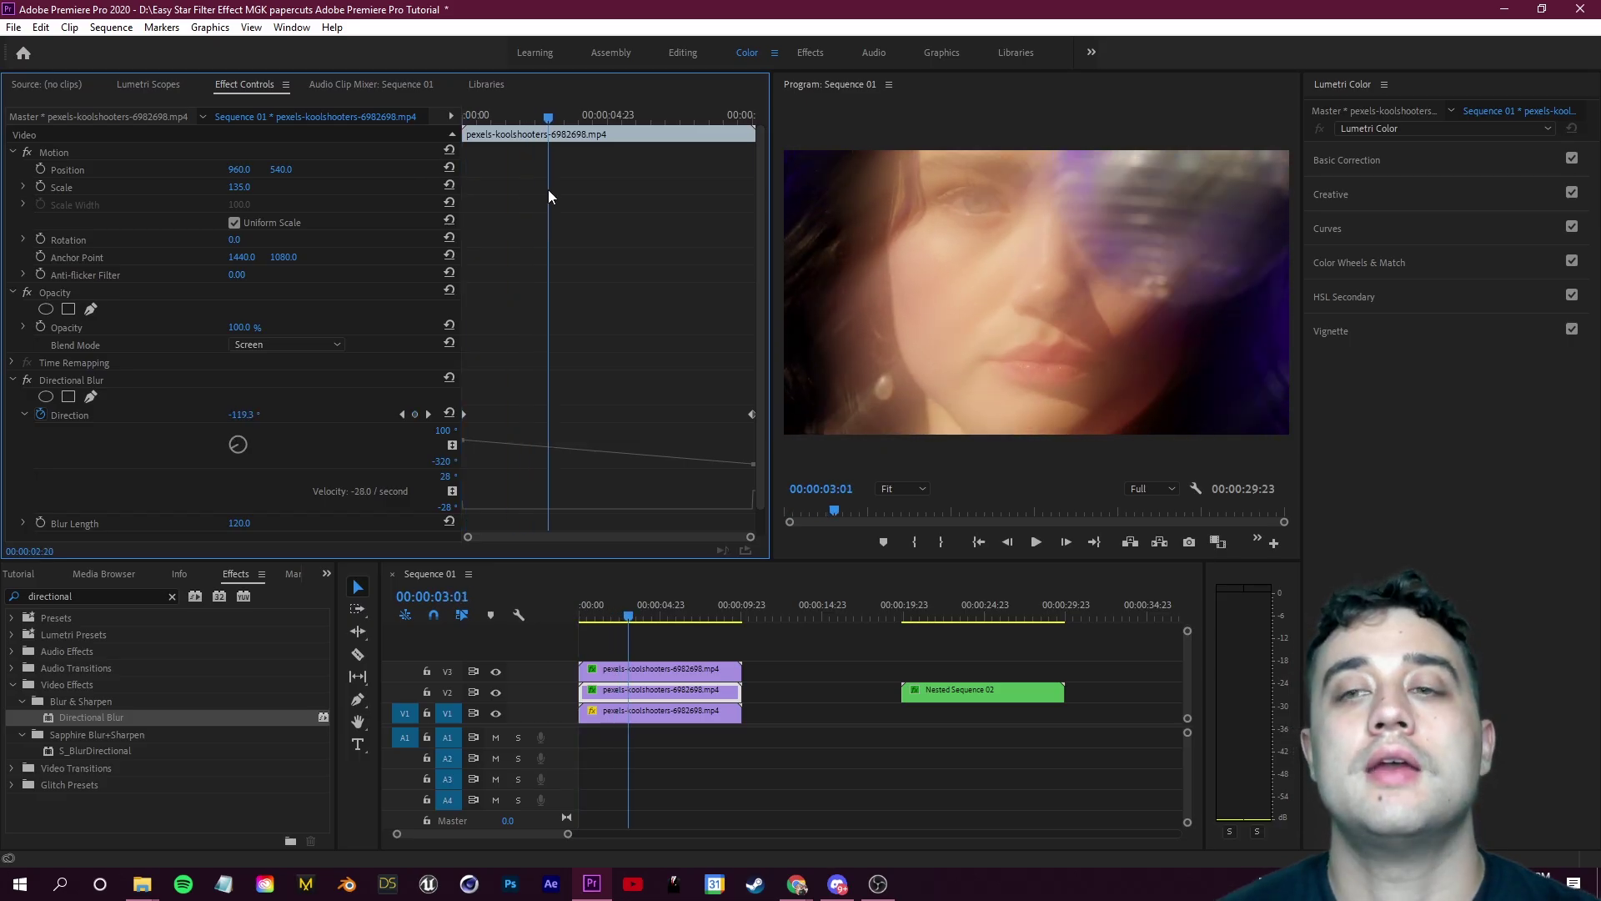
pyautogui.moveTo(548, 197); pyautogui.dragTo(623, 200)
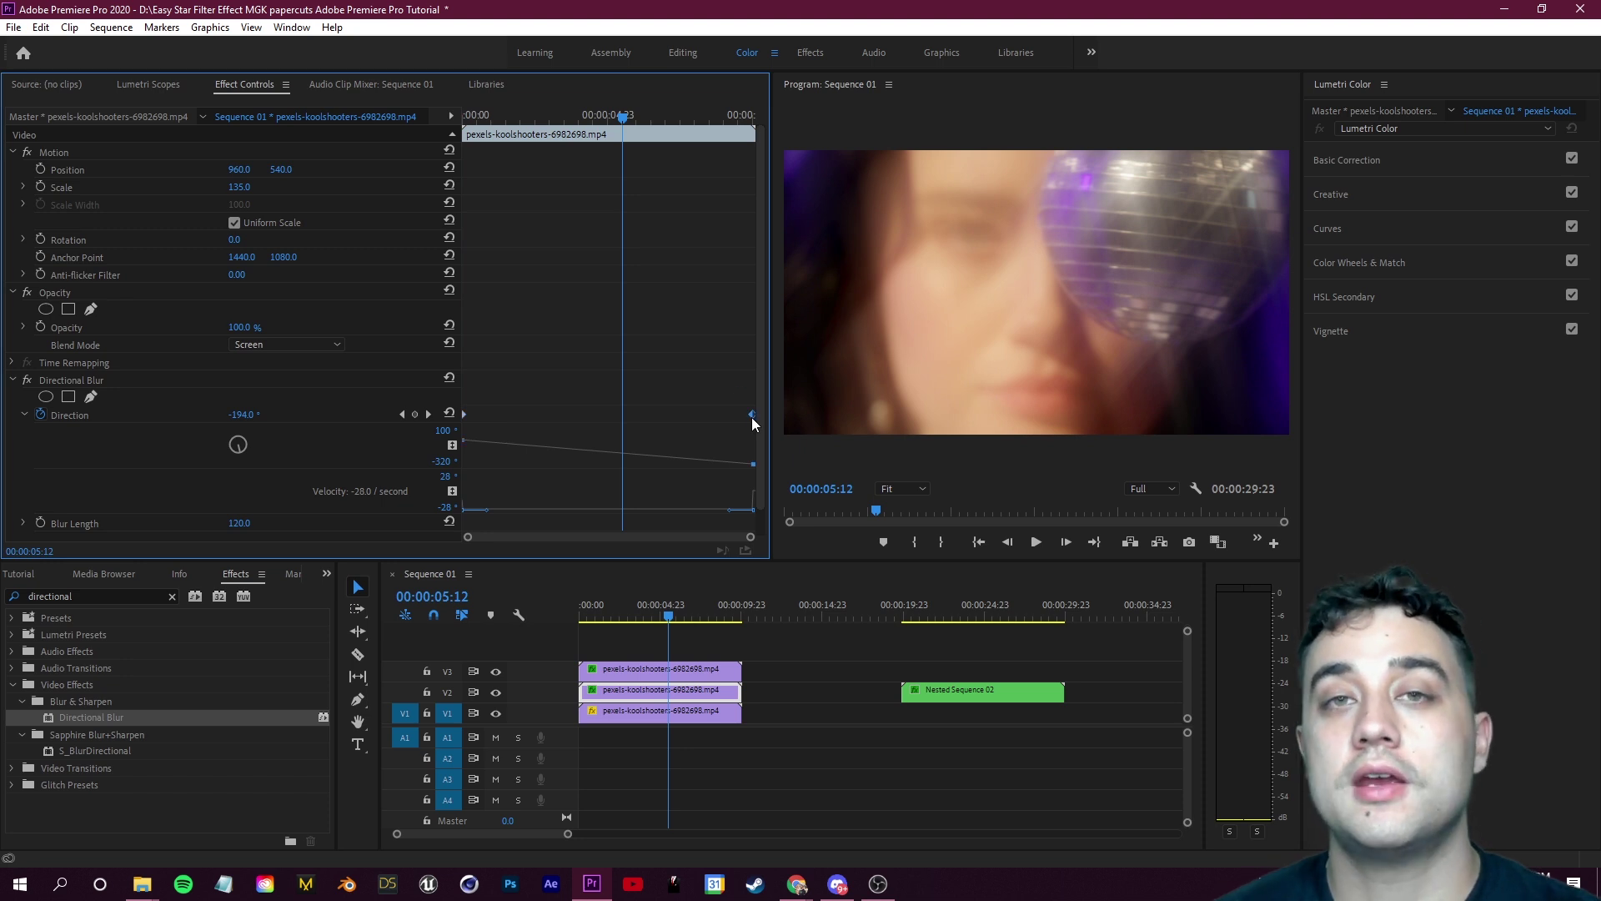
pyautogui.moveTo(622, 117); pyautogui.dragTo(741, 142)
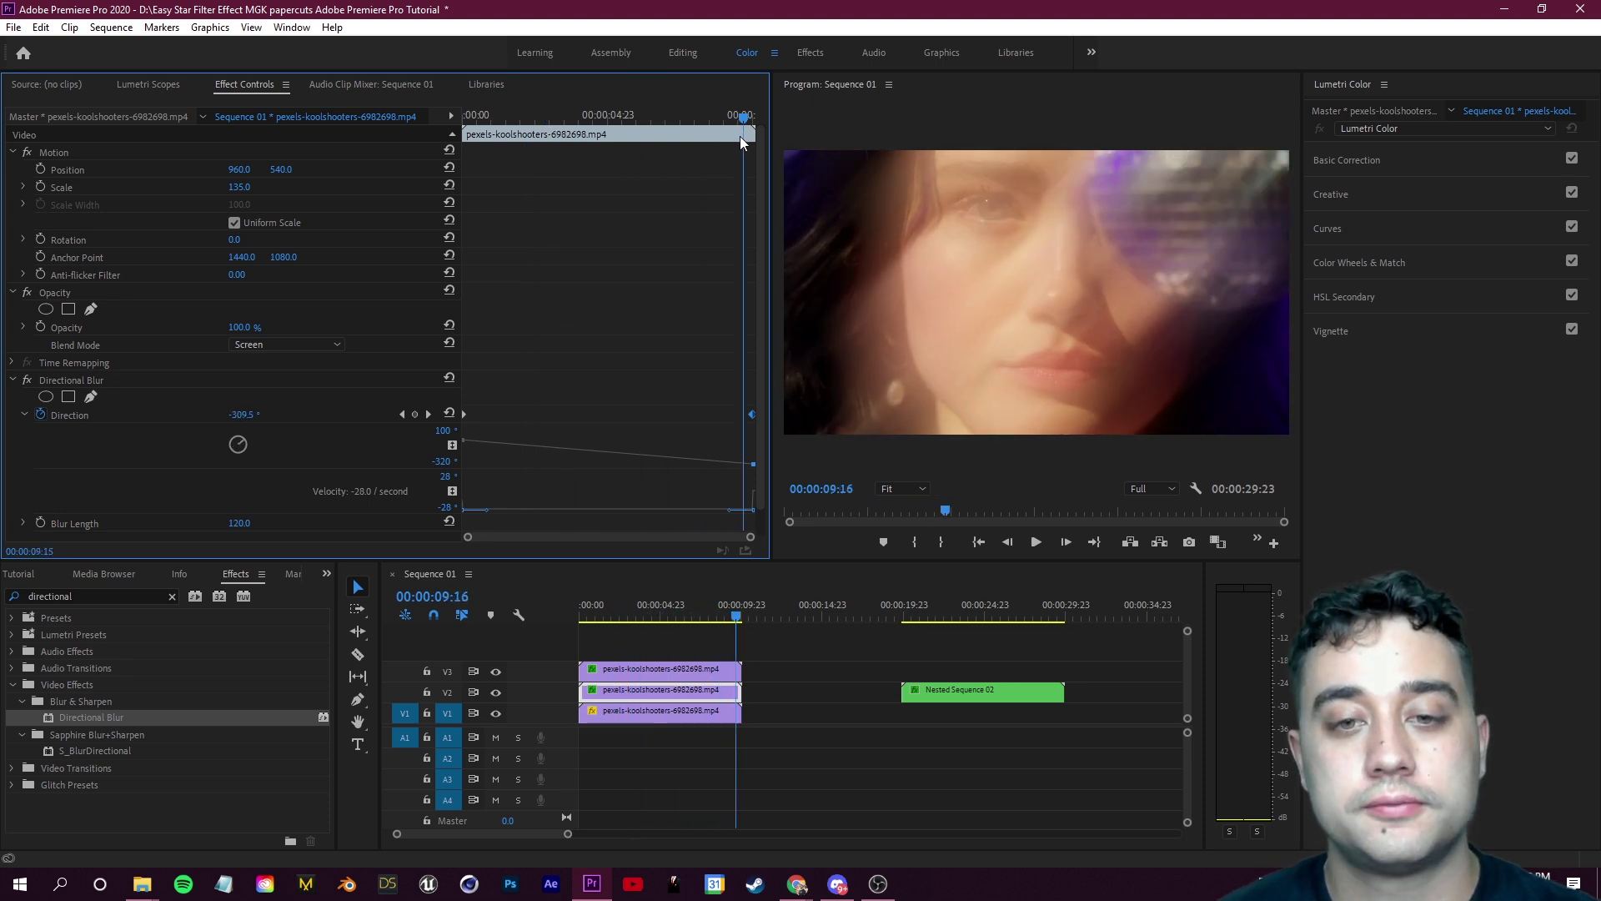
# Play the sequence from the start in a full-size program view, then restore the layout
pyautogui.press('Home')
pyautogui.press('space')
pyautogui.press('`')
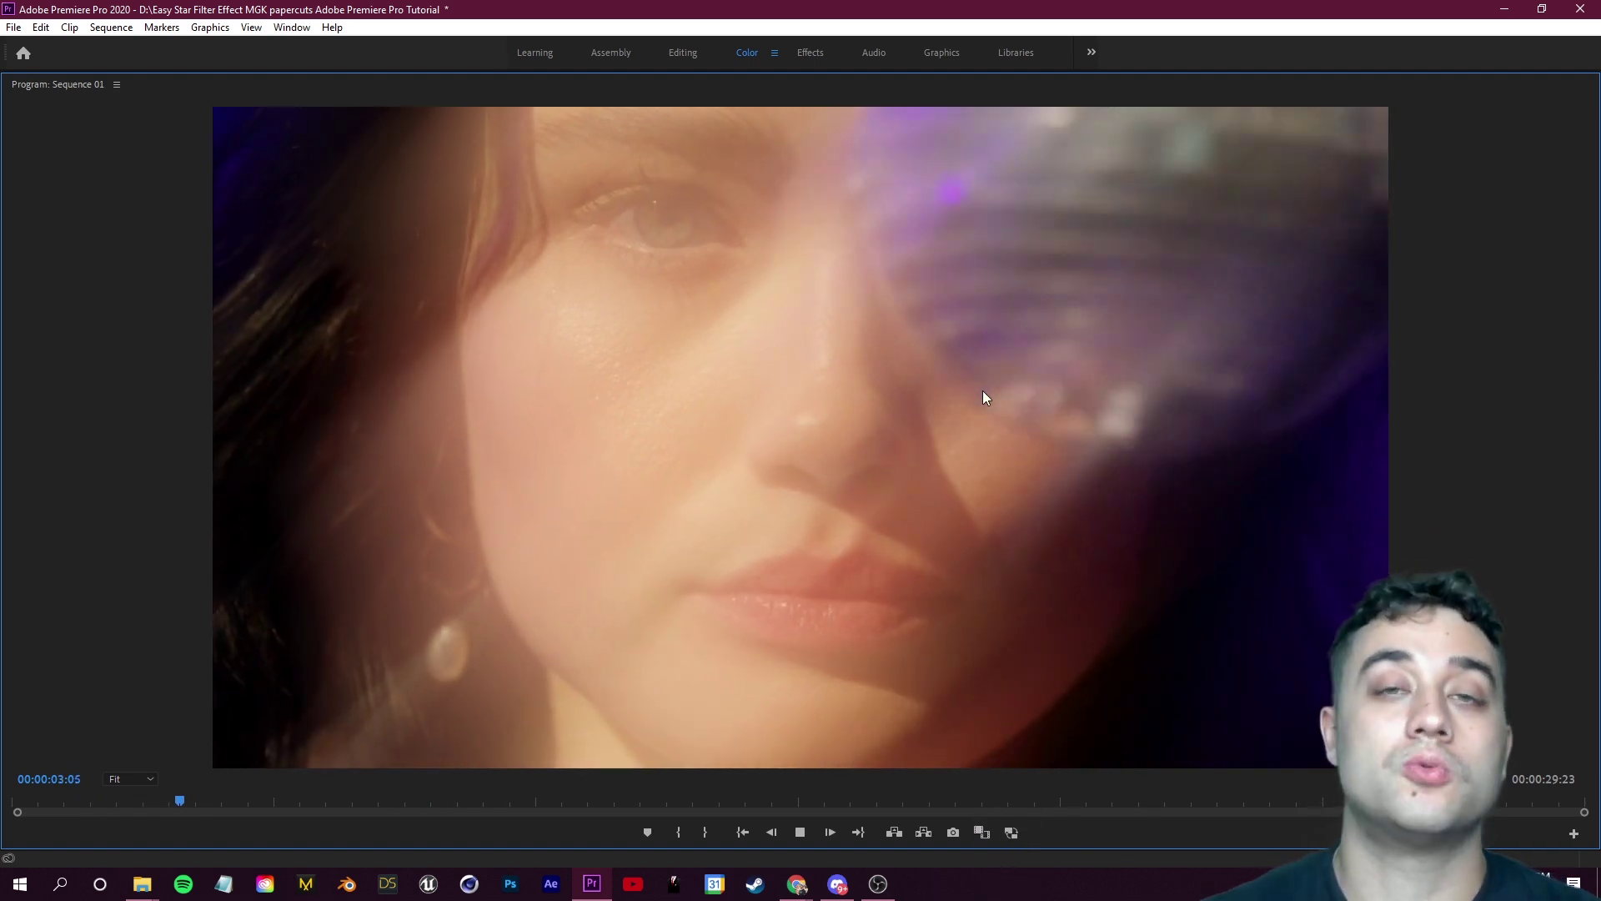
pyautogui.press('space')
pyautogui.press('`')
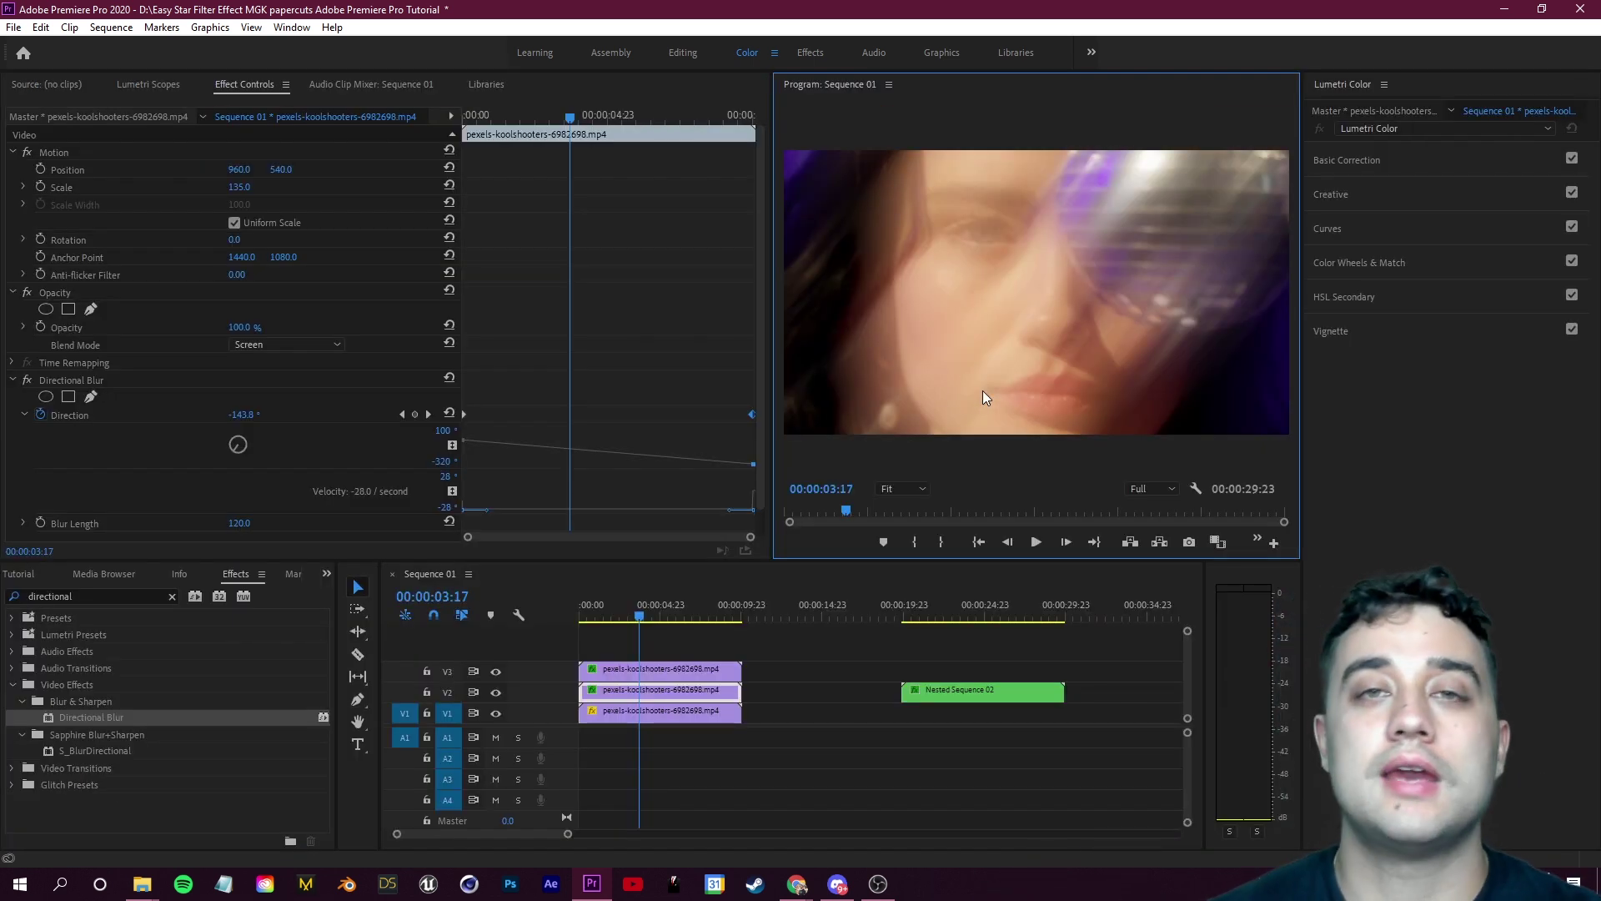
pyautogui.click(662, 642)
pyautogui.press('Home')
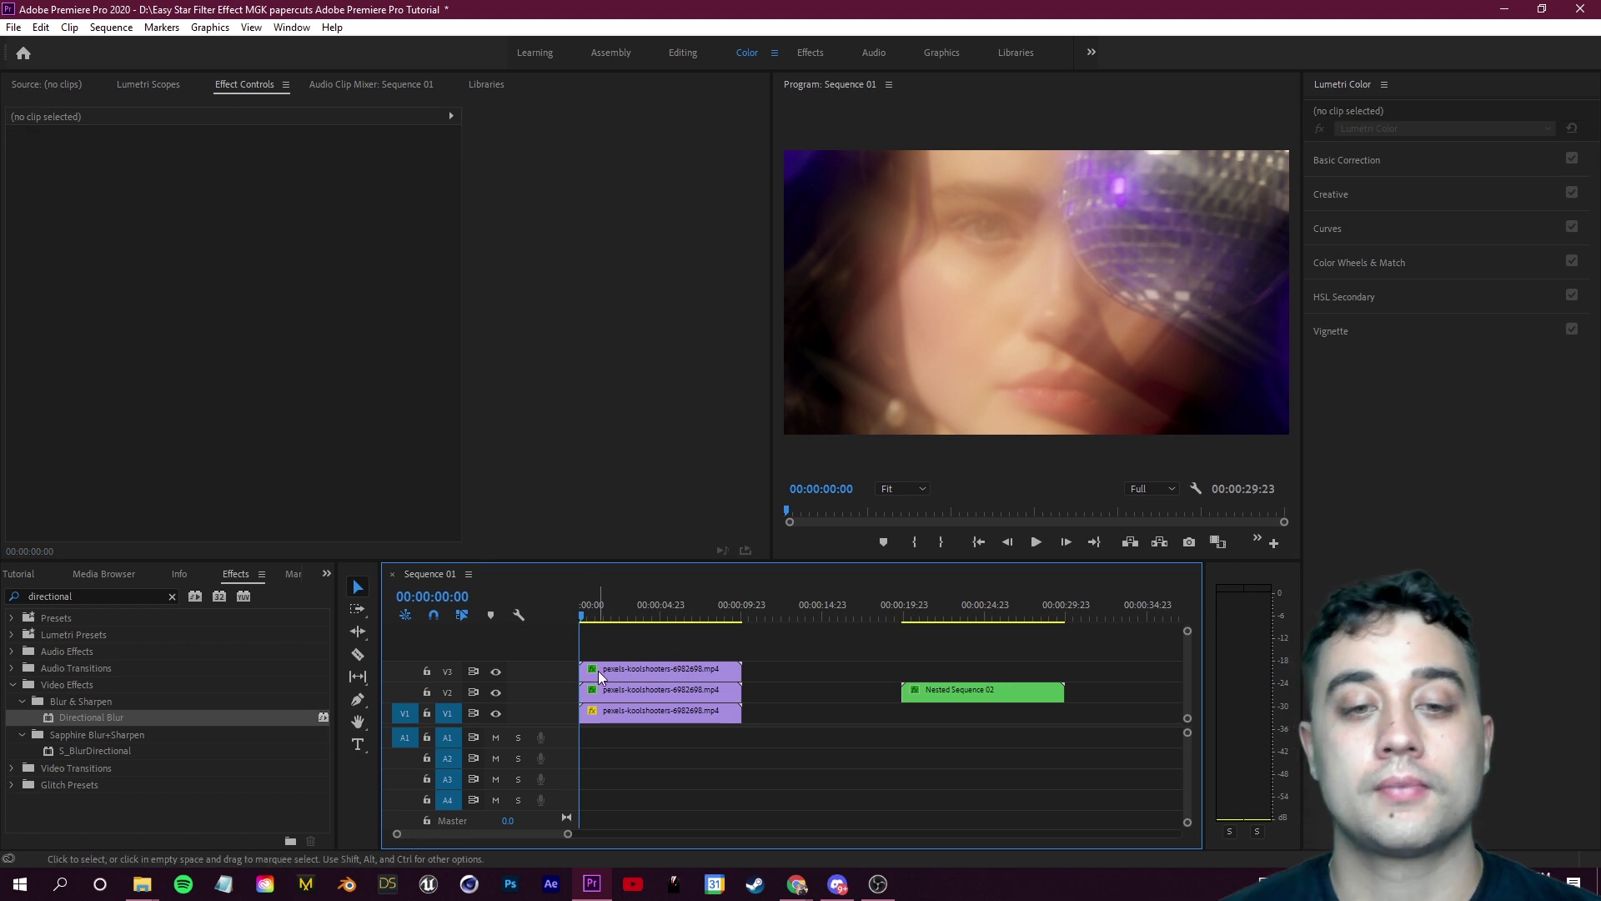
# Keyframe the top duplicate's blur direction from 40° at the start to 1x40 near the clip end
pyautogui.moveTo(583, 614)
pyautogui.mouseDown()
pyautogui.moveTo(606, 618)
pyautogui.moveTo(570, 622)
pyautogui.mouseUp()
pyautogui.click(678, 639)
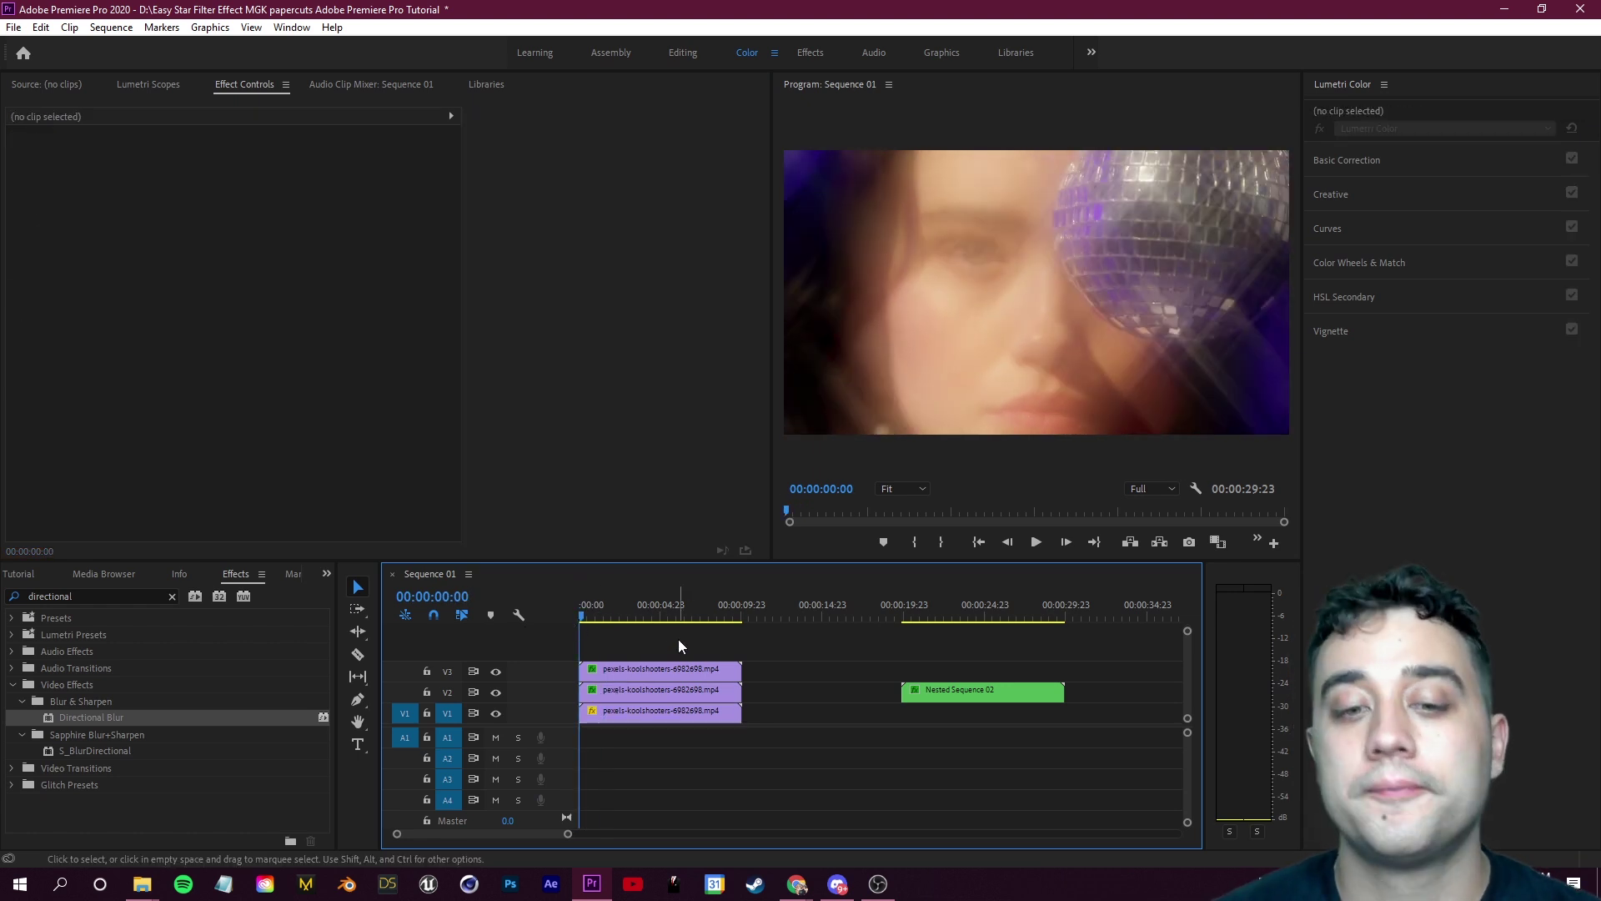
pyautogui.click(639, 673)
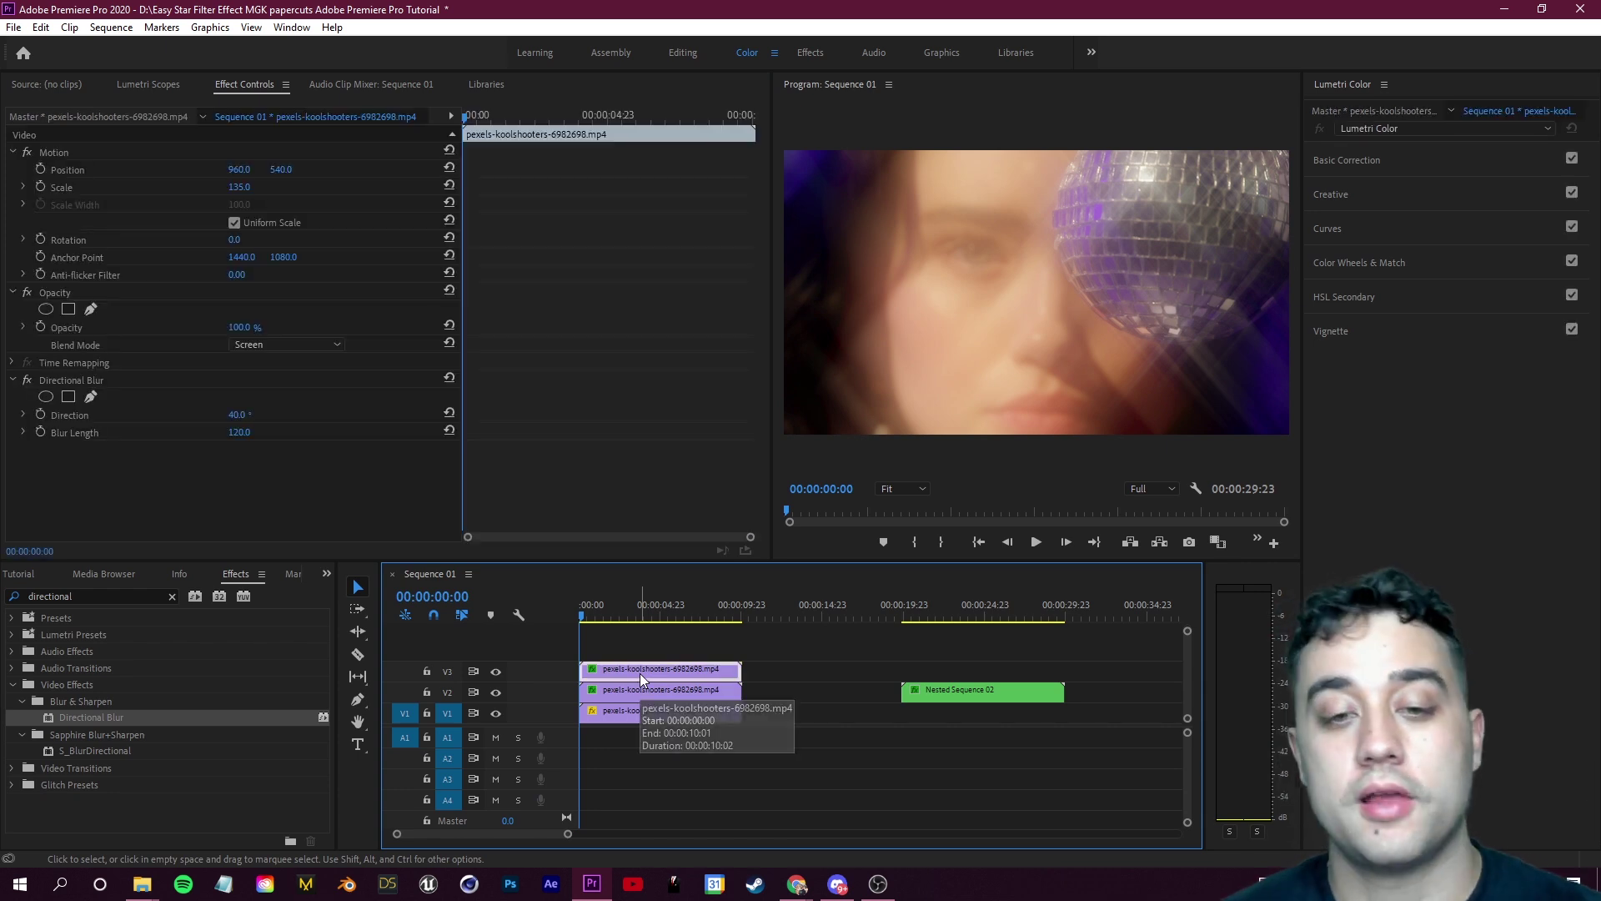
pyautogui.click(41, 415)
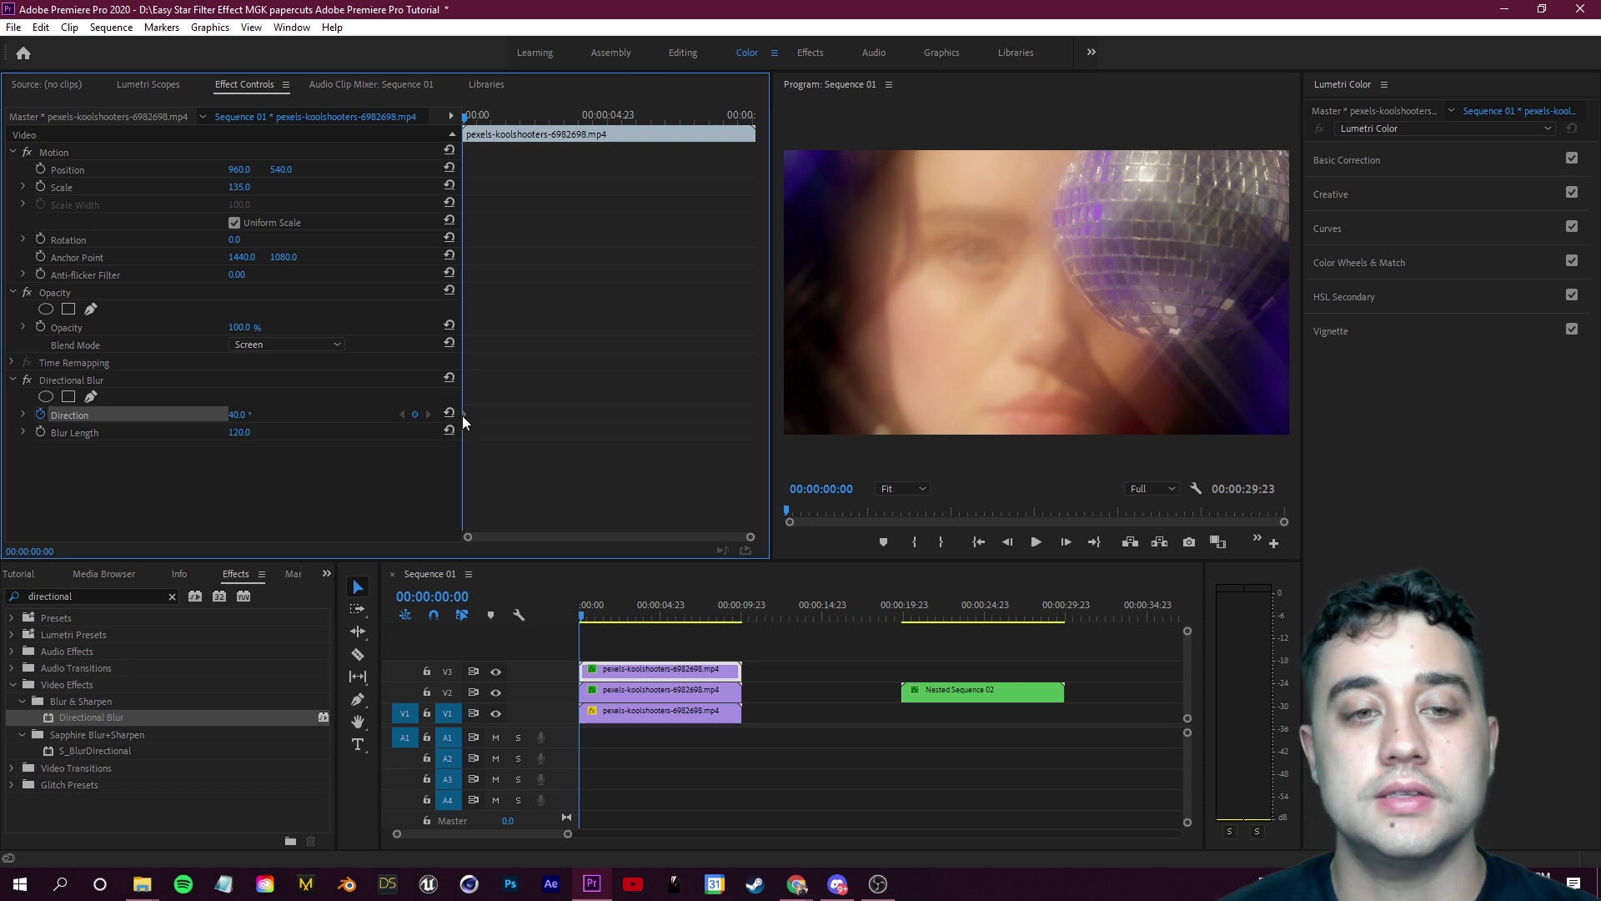
pyautogui.moveTo(584, 617); pyautogui.dragTo(742, 633)
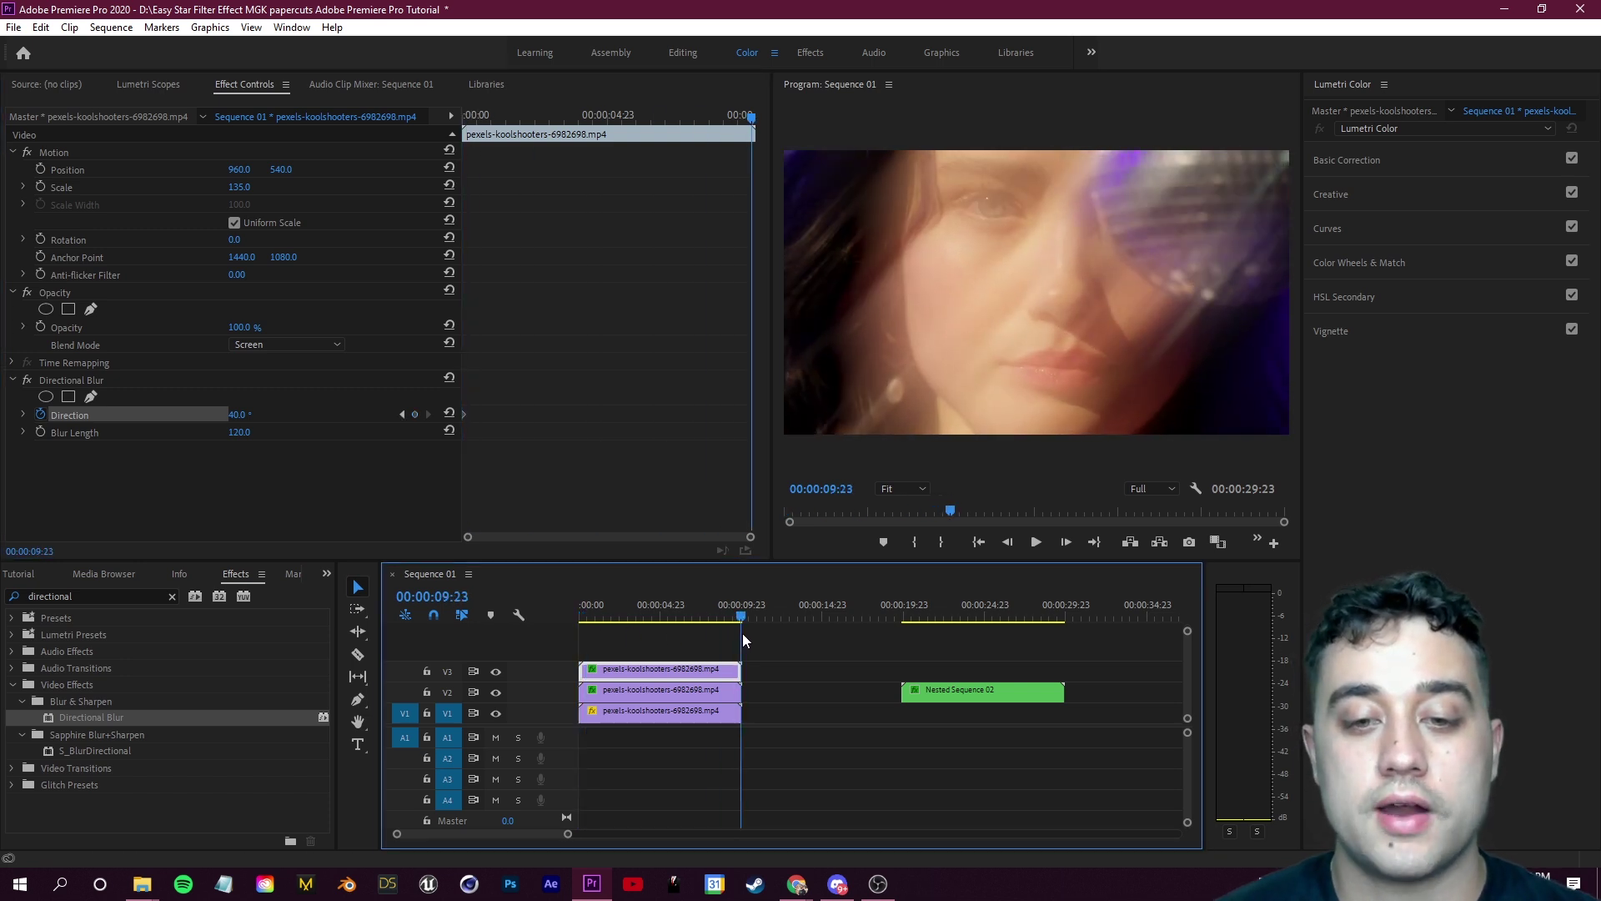
pyautogui.click(245, 417)
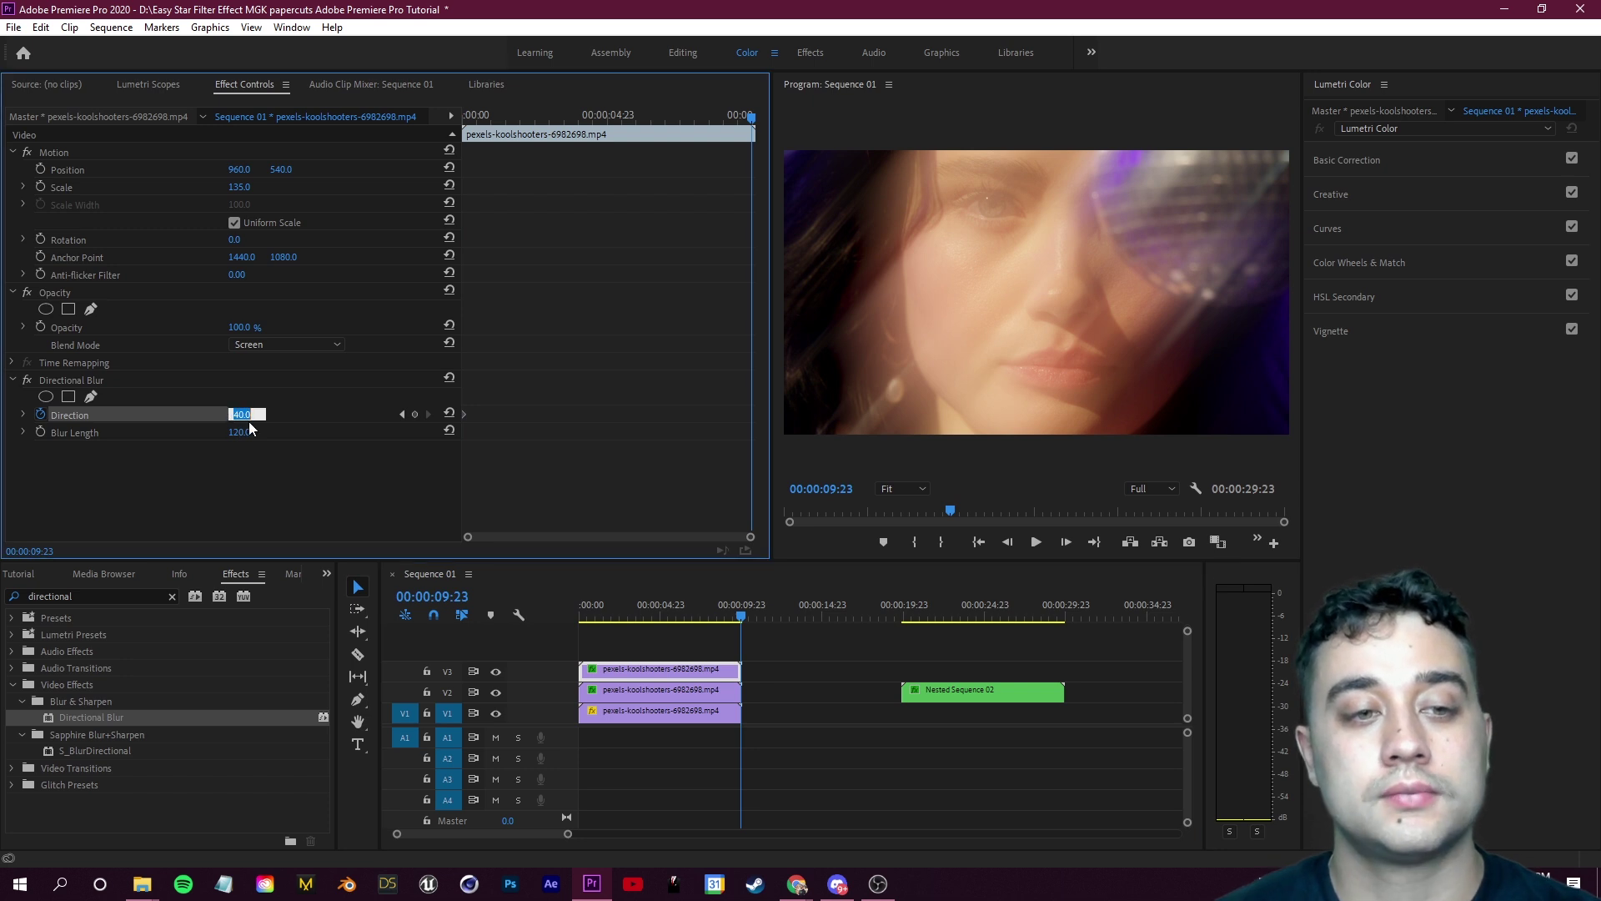
pyautogui.press('Home')
pyautogui.write('1x')
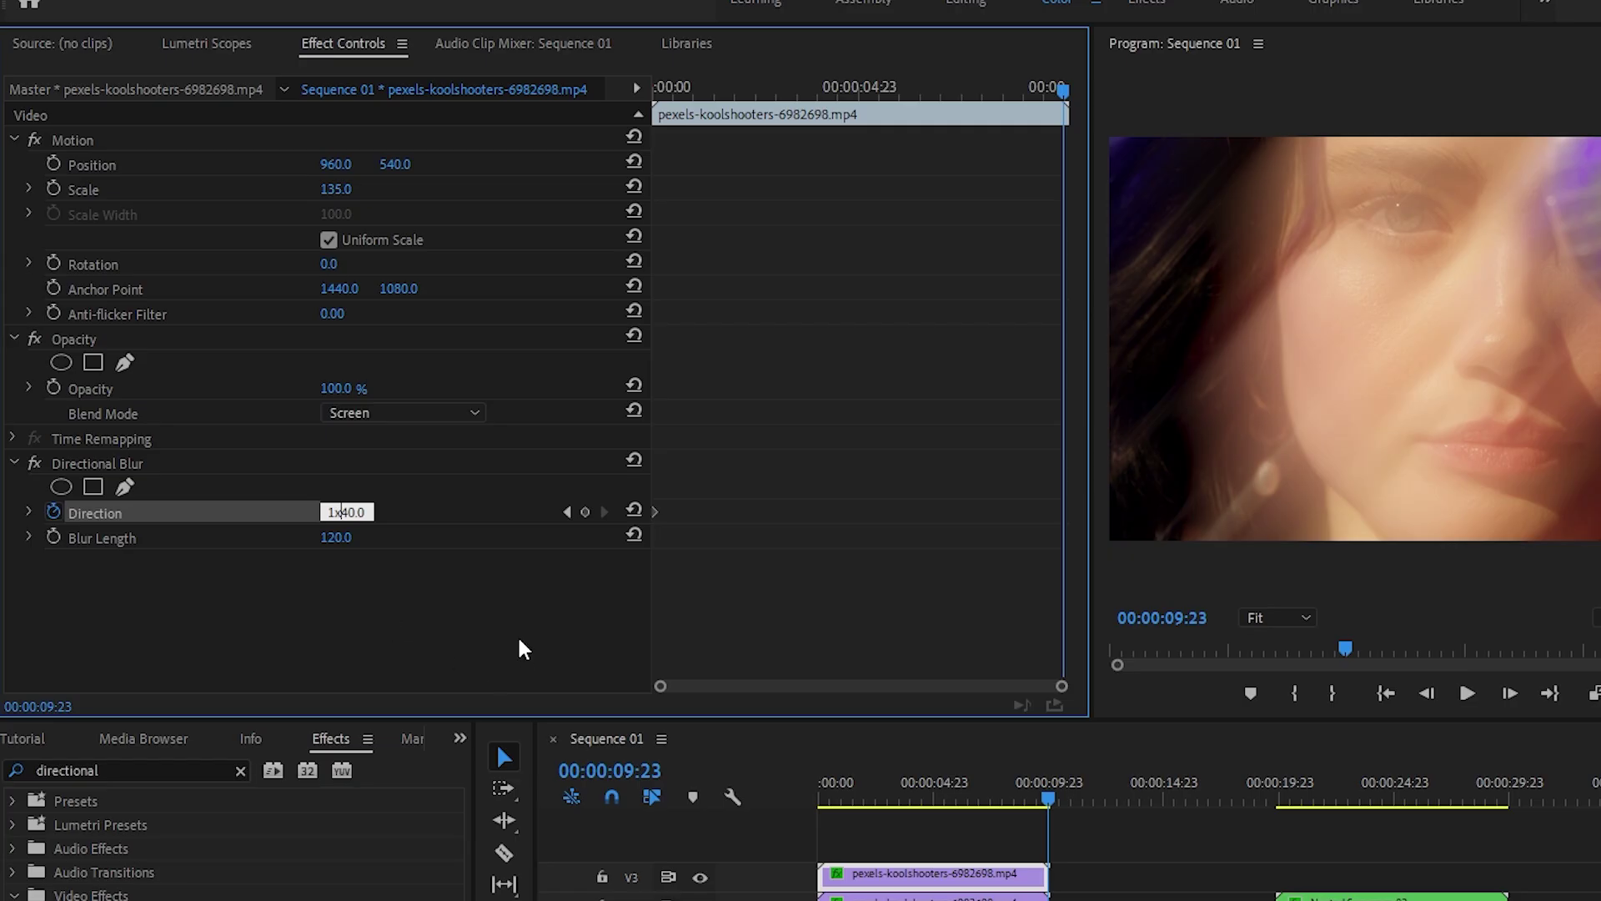
pyautogui.press('Return')
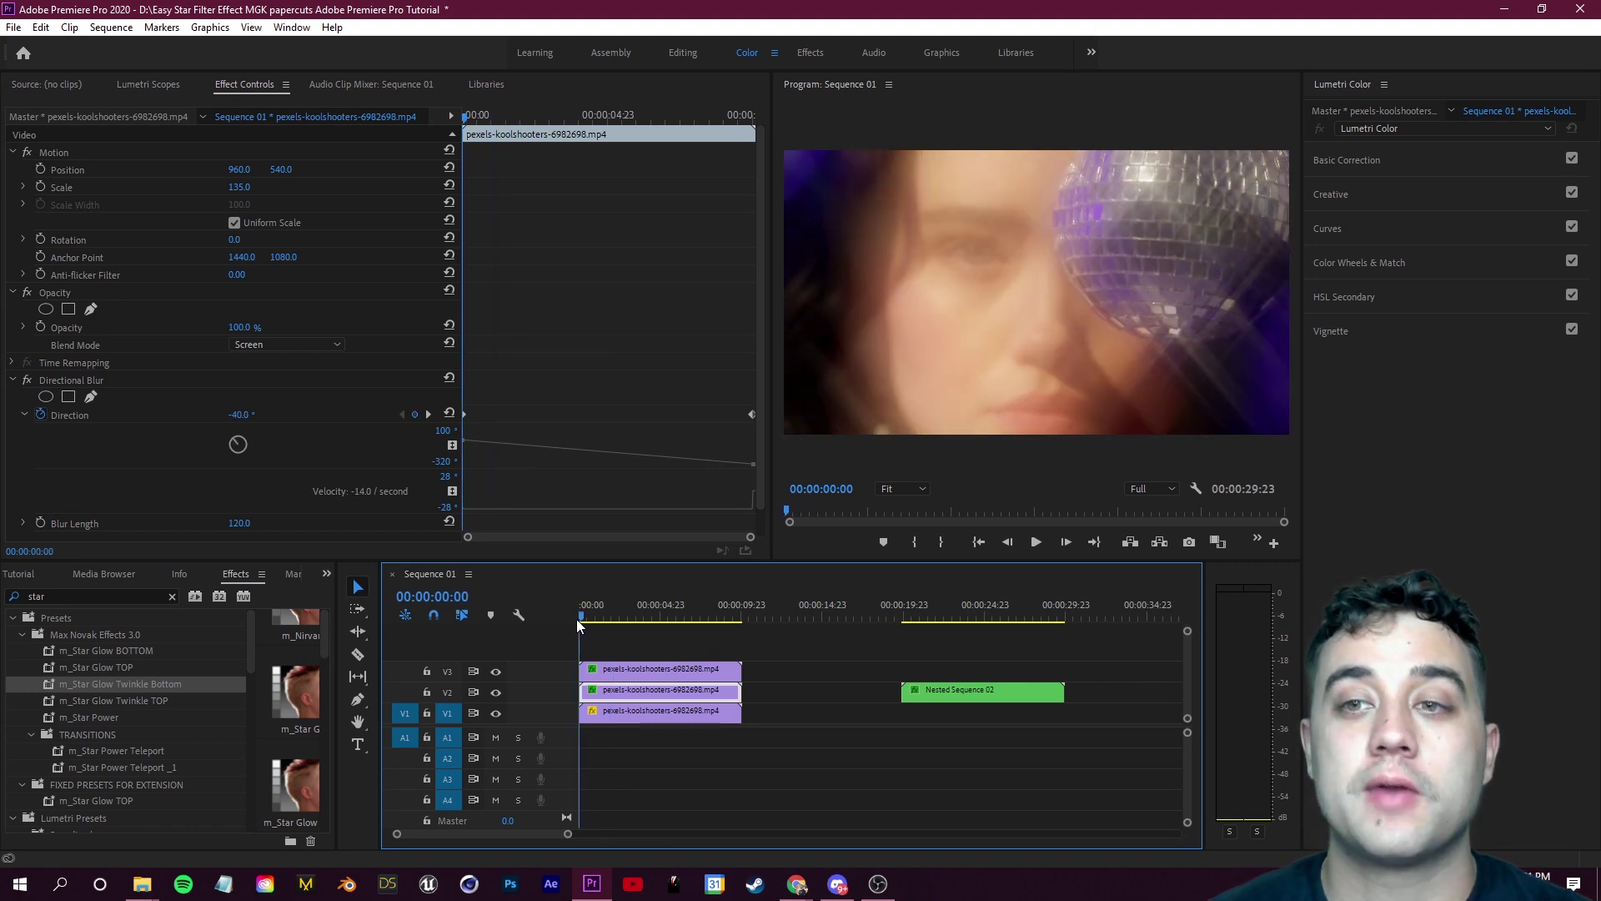
pyautogui.moveTo(579, 625); pyautogui.dragTo(589, 629)
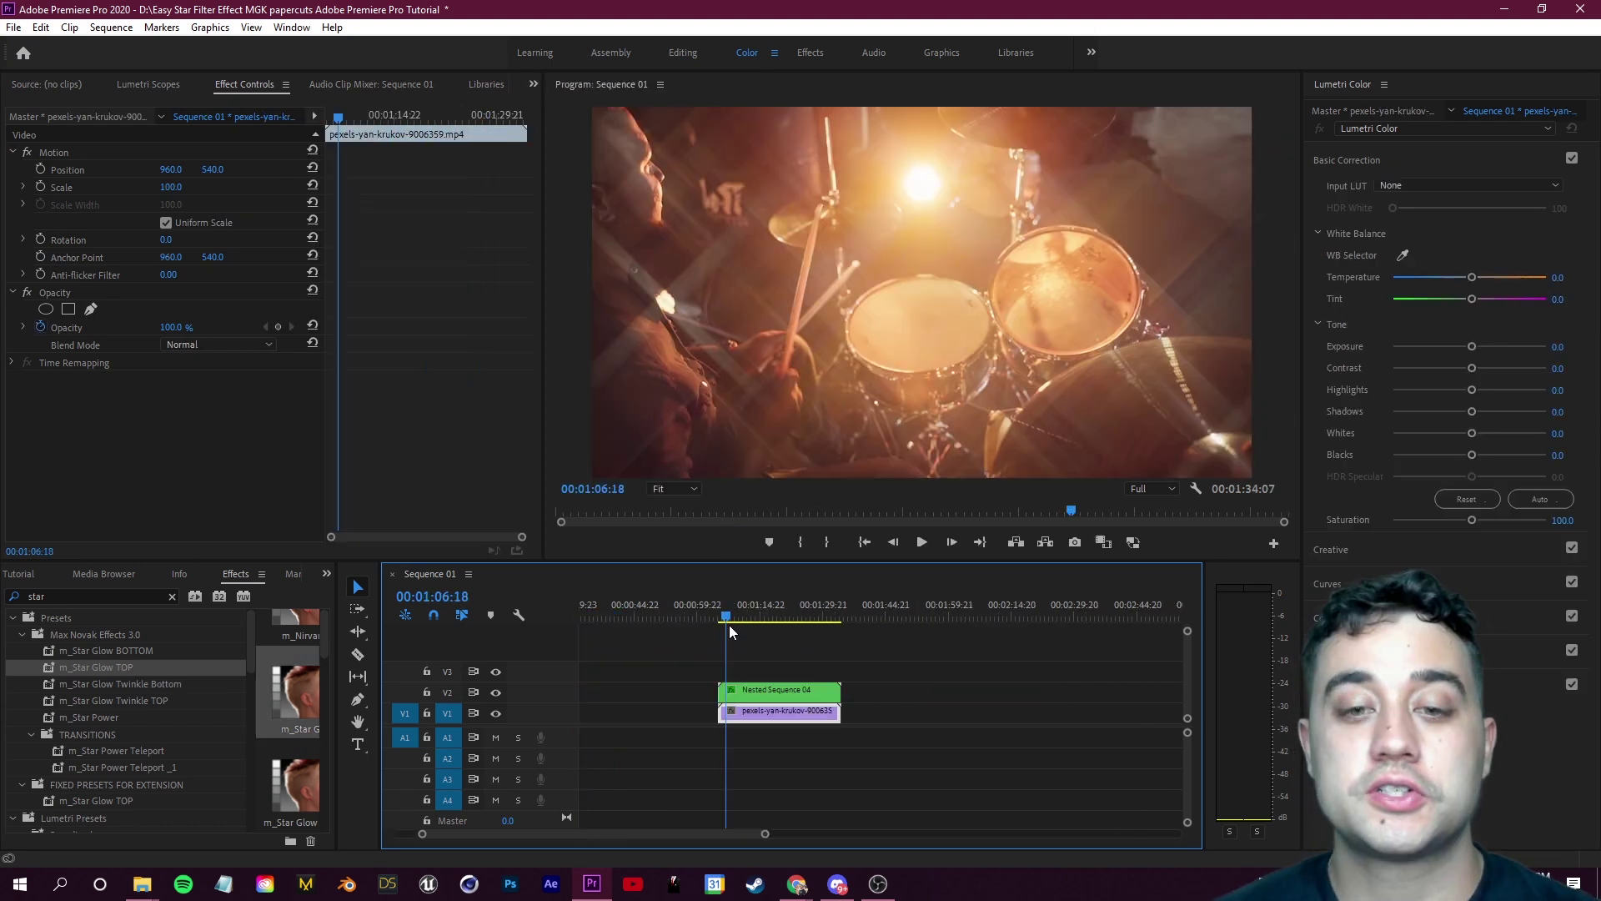
# Save the project and scrub the drummer example's Sequence 01 timeline
pyautogui.click(877, 642)
pyautogui.hotkey('ctrl', 's')
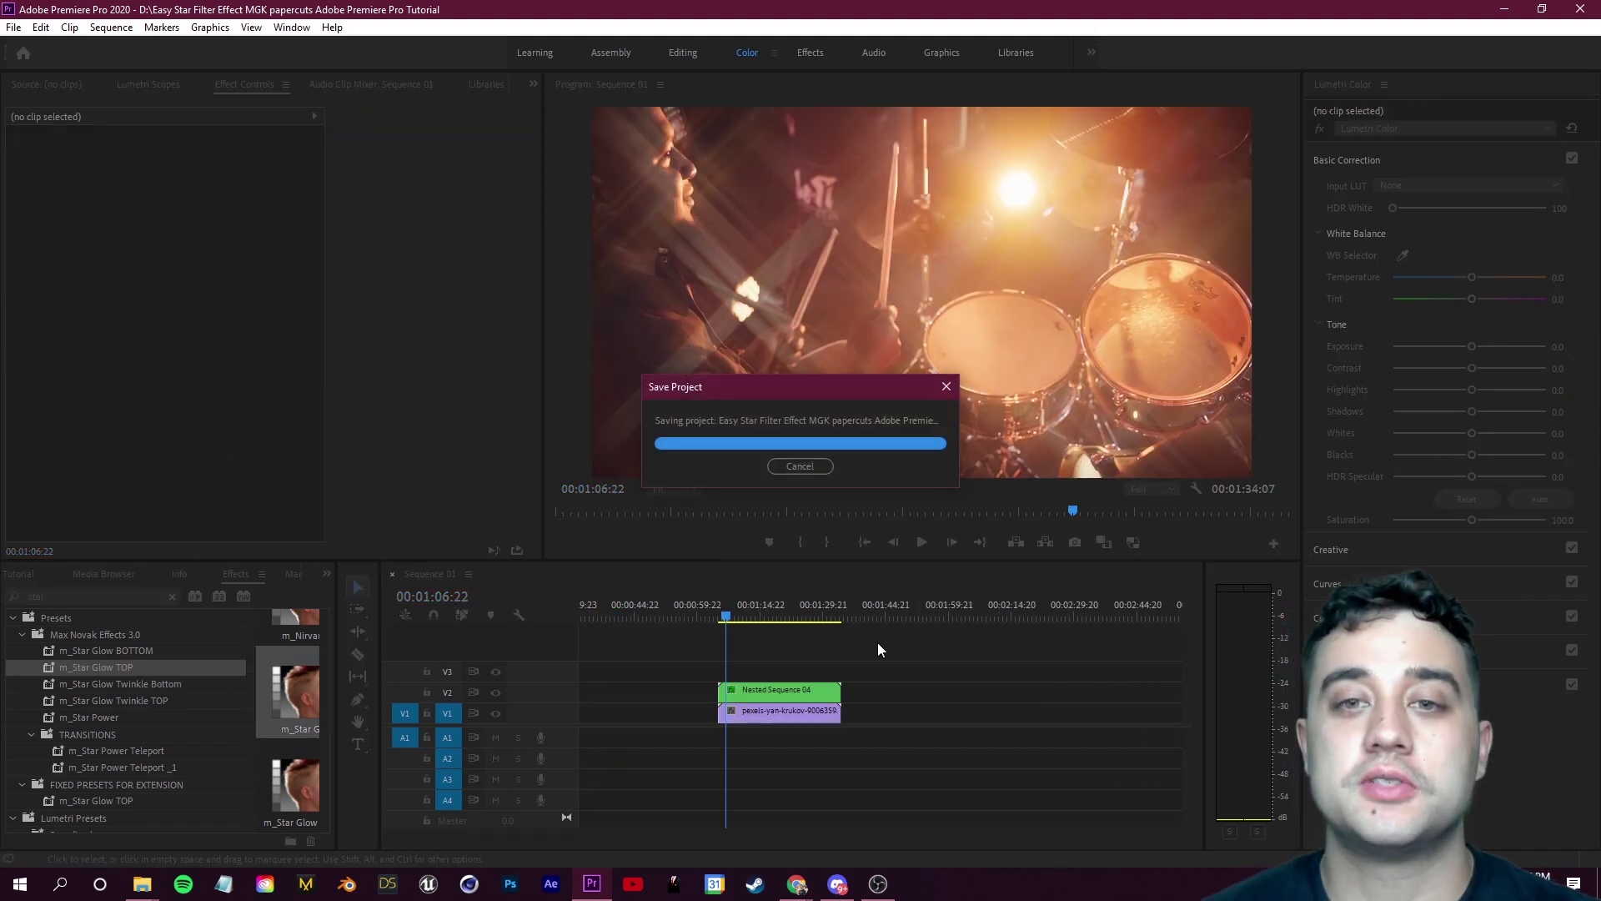
pyautogui.press('space')
pyautogui.moveTo(847, 640); pyautogui.dragTo(922, 652)
pyautogui.hotkey('ctrl', 's')
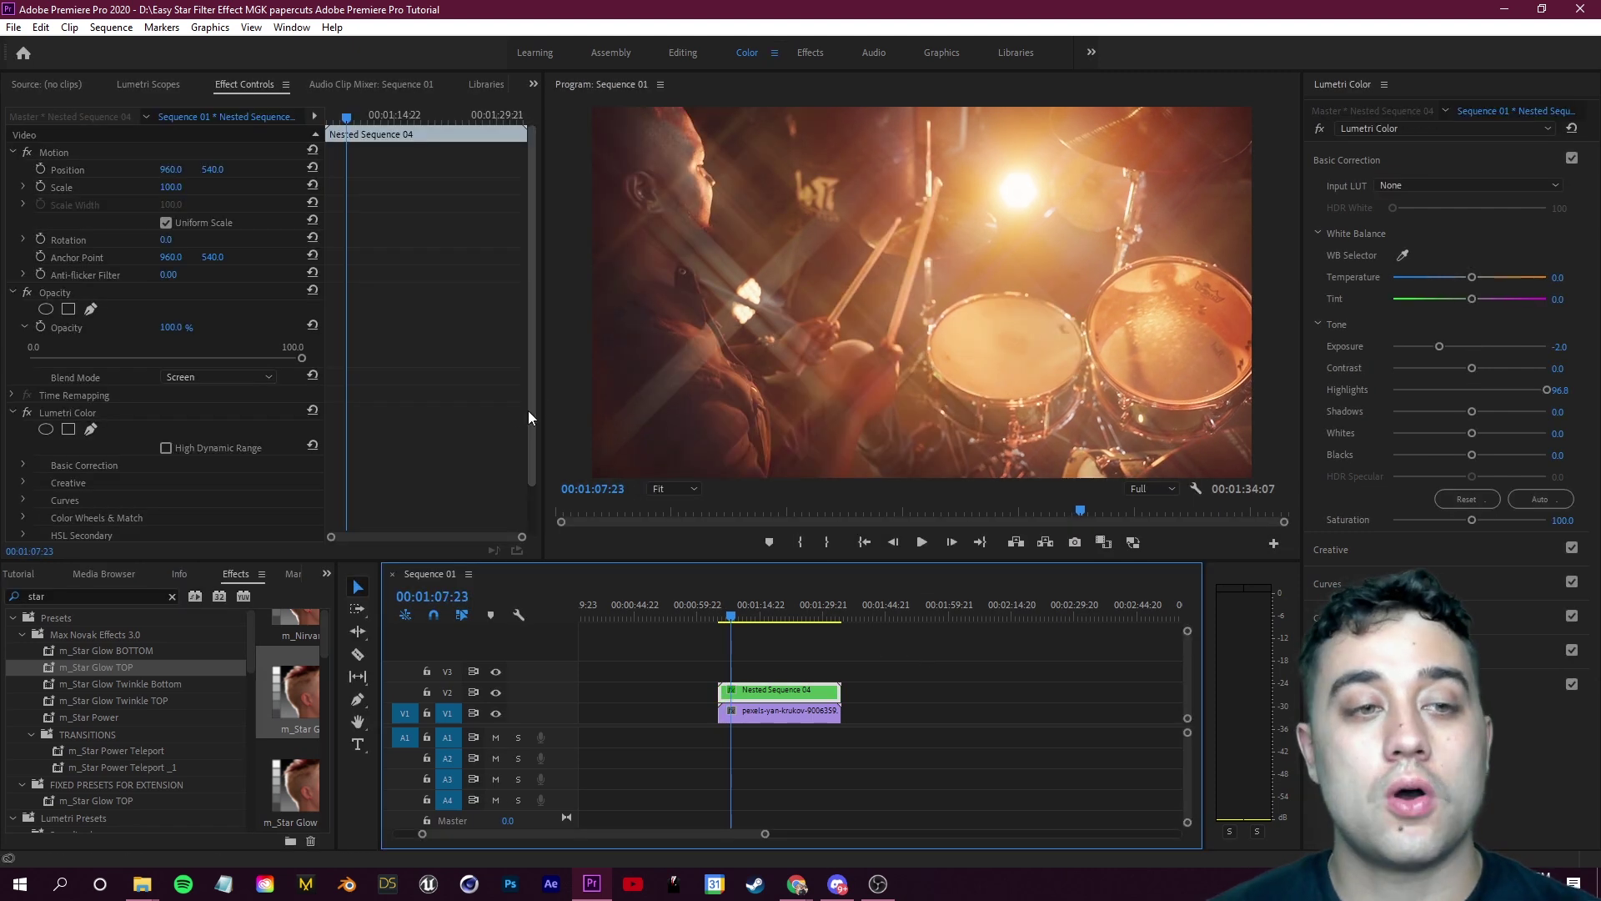
pyautogui.scroll(-1, 502, 413)
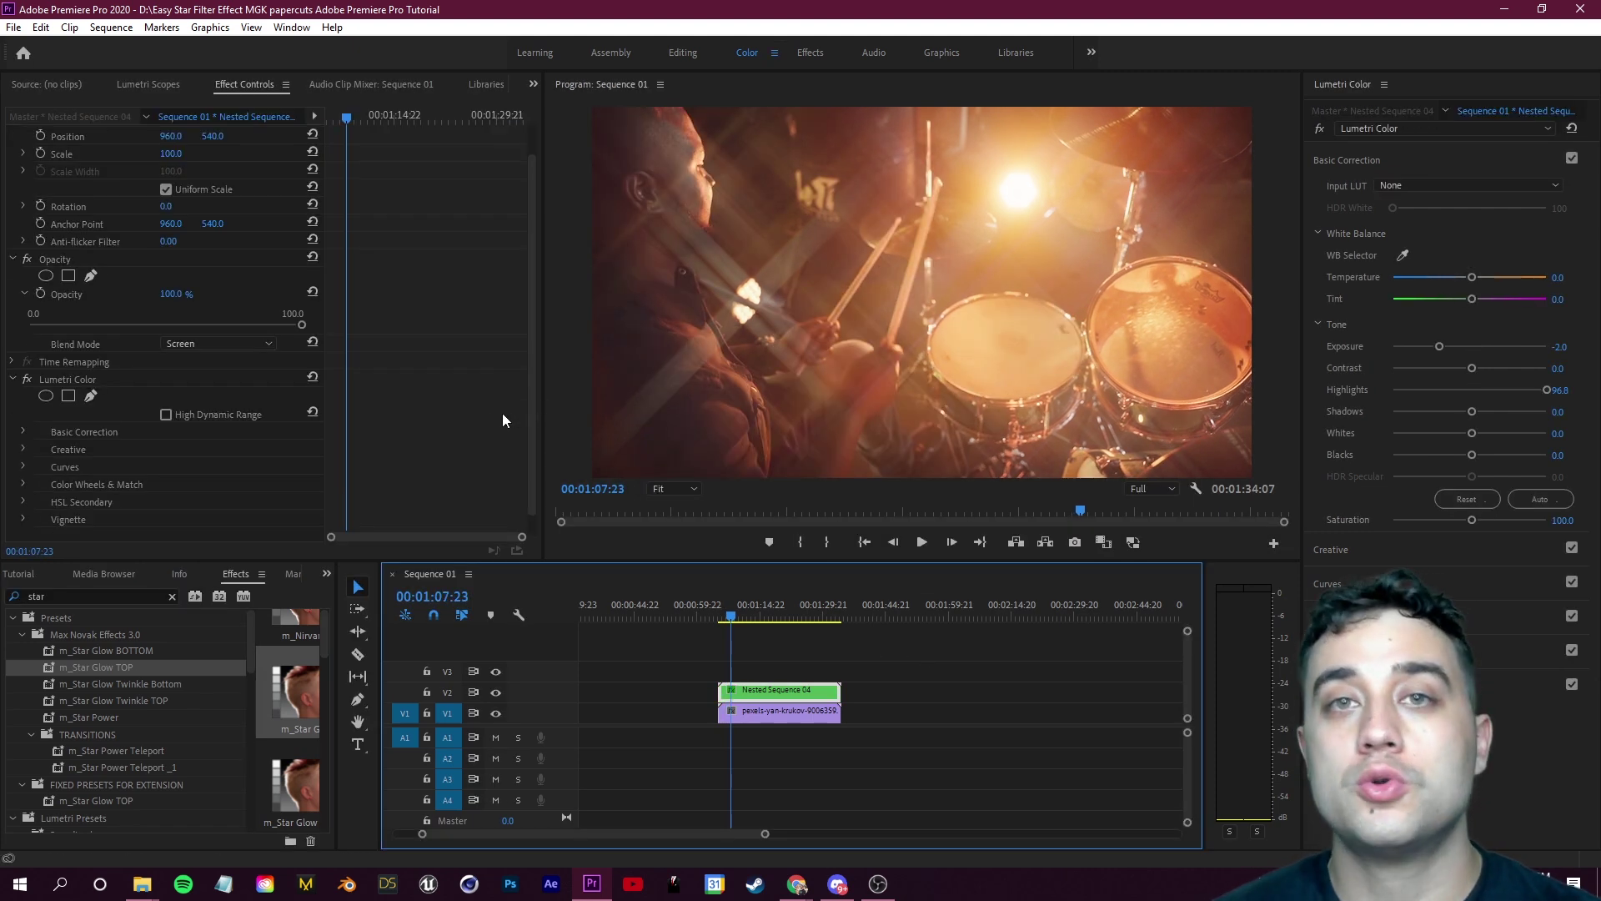
# Try a darker mode, Linear Dodge (Add), and another blend mode on Nested Sequence 04's glow
pyautogui.click(220, 347)
pyautogui.click(212, 449)
pyautogui.click(221, 343)
pyautogui.click(237, 541)
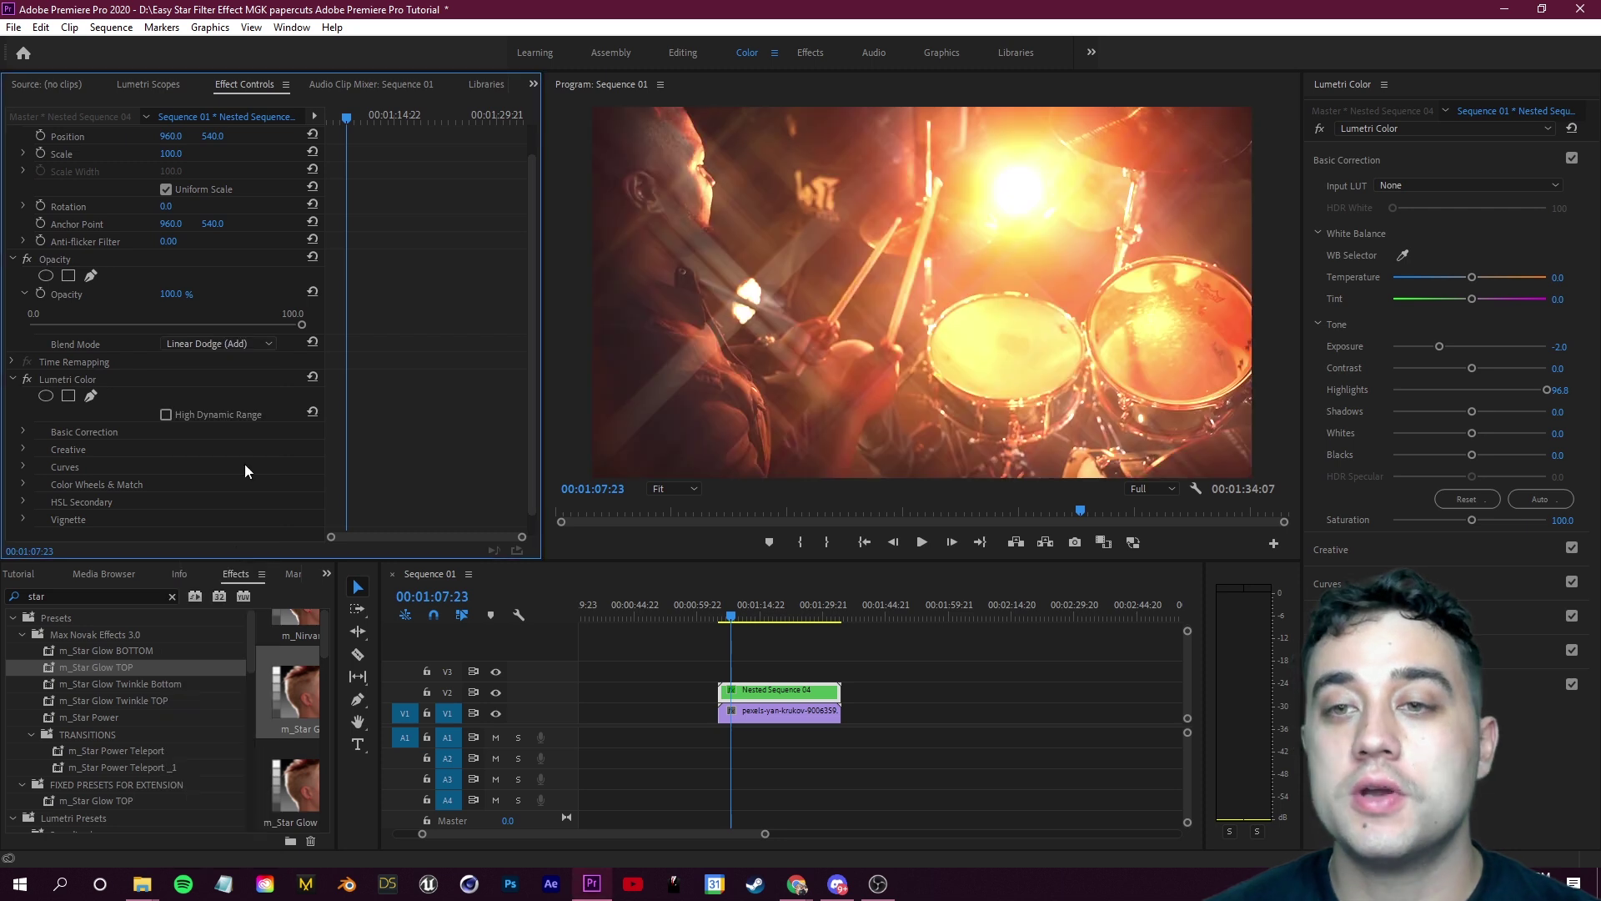
pyautogui.click(218, 343)
pyautogui.click(213, 596)
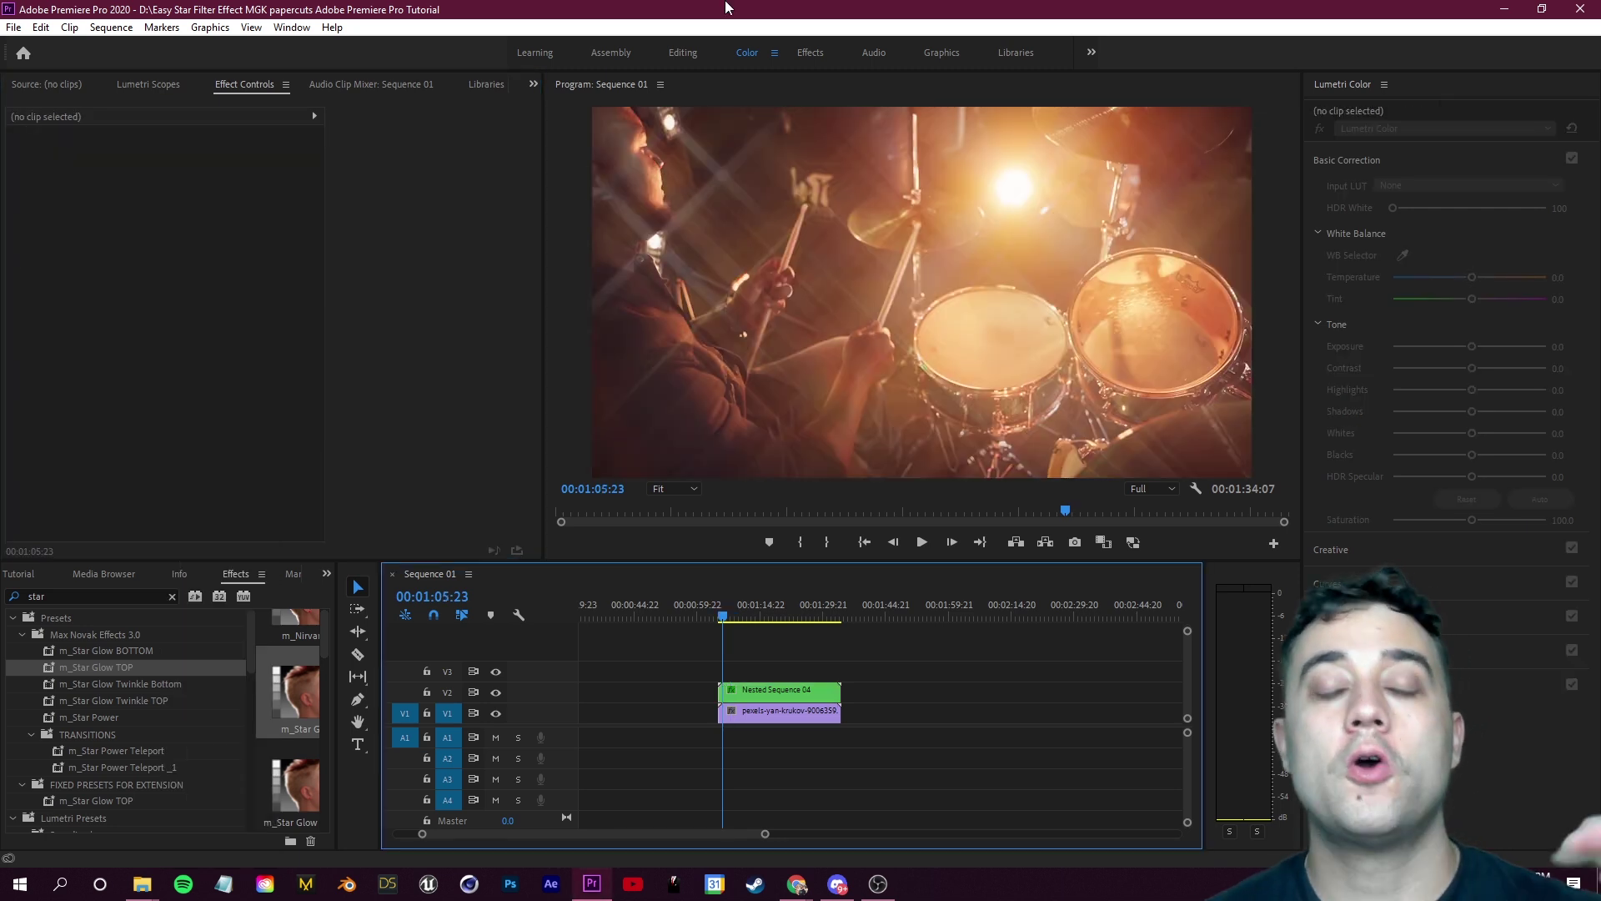